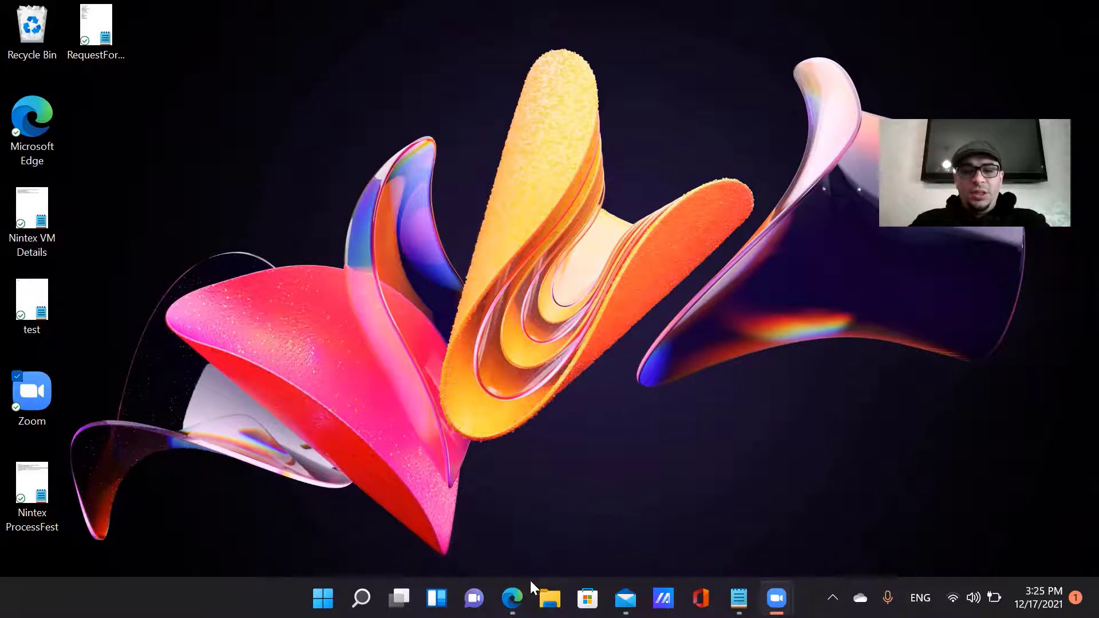
Switch to the browser and review the author's latest Nintex Community posts on low code automation and K2 Five
left_click(513, 597)
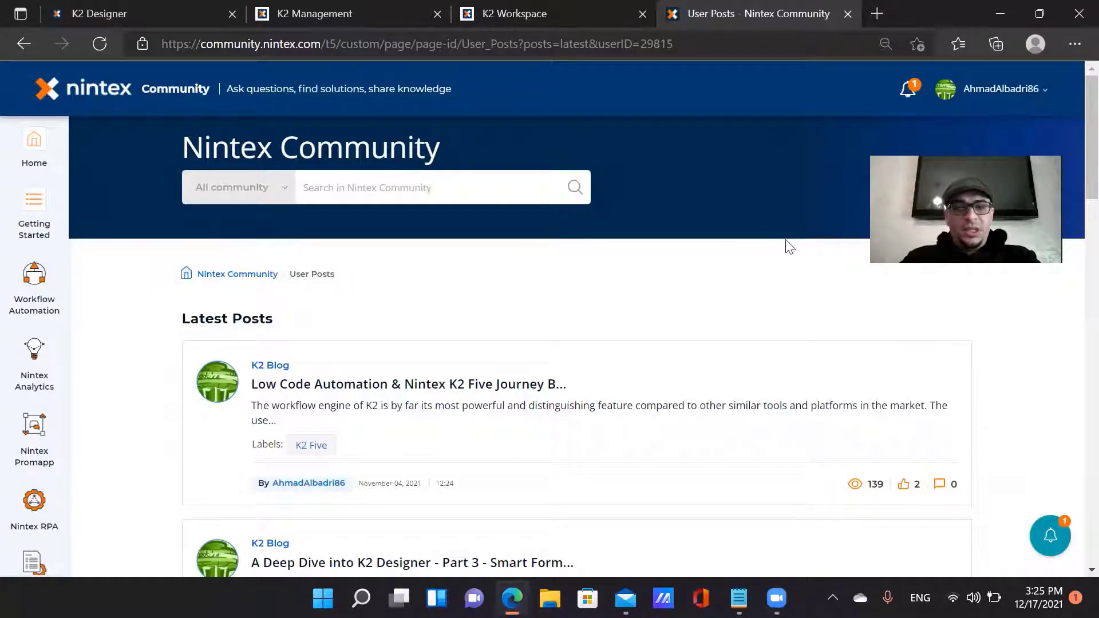
scroll(735, 282, "down", 3)
scroll(736, 282, "down", 9)
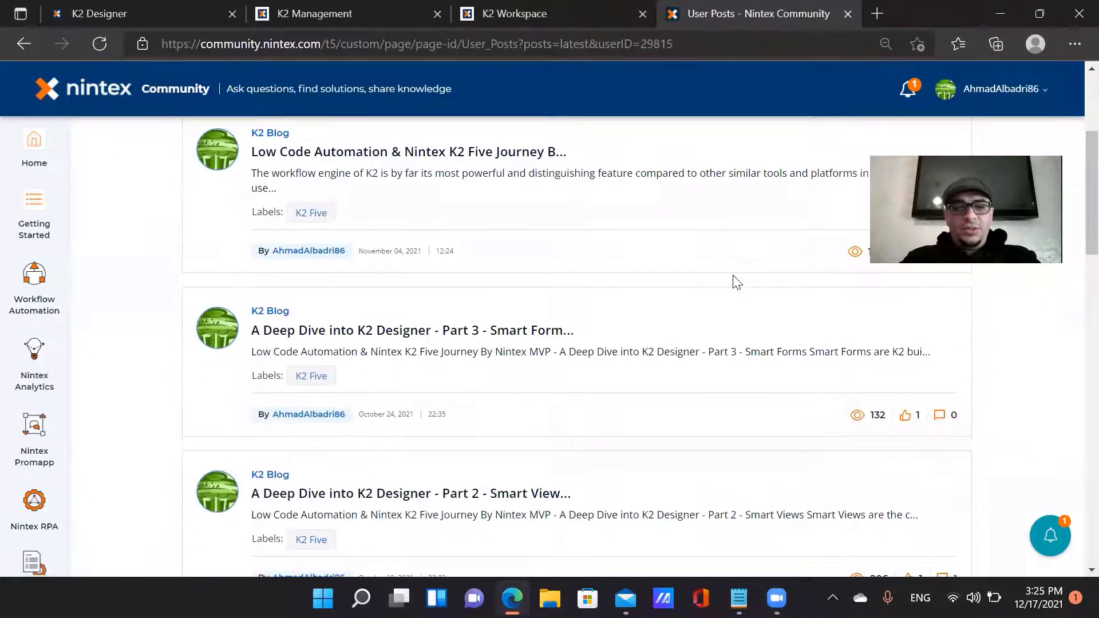
scroll(734, 277, "down", 7)
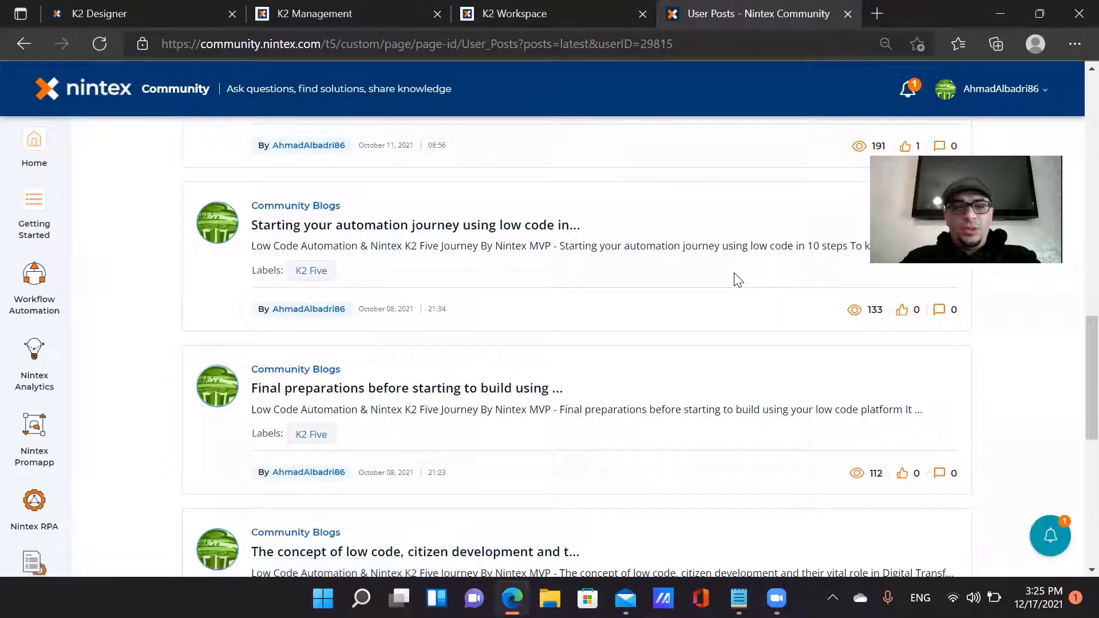
scroll(738, 280, "down", 3)
scroll(737, 280, "down", 2)
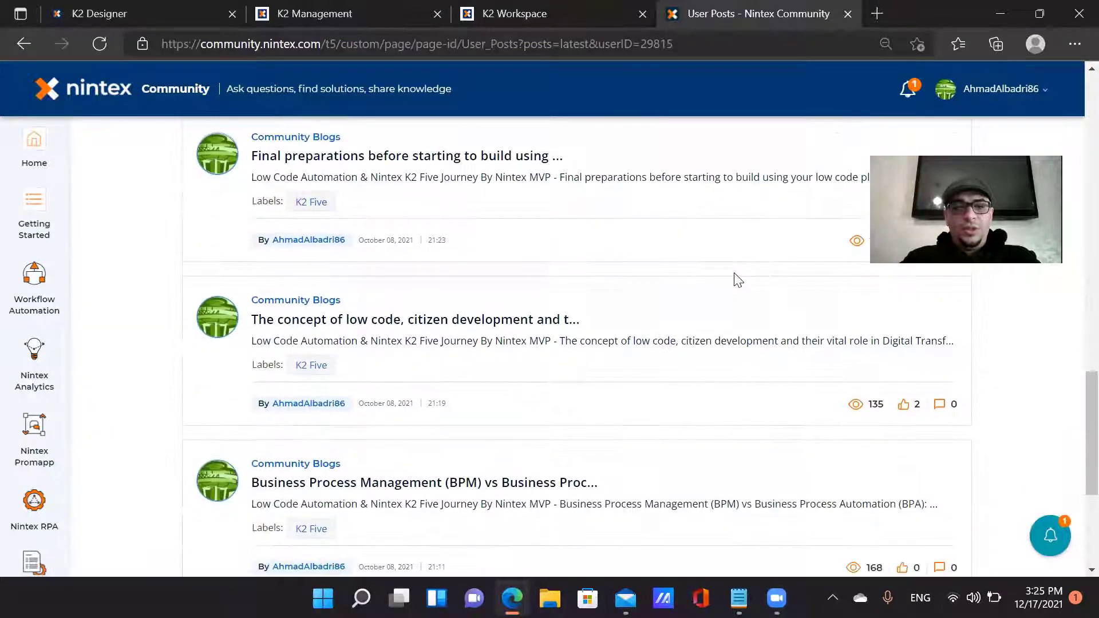
scroll(737, 280, "up", 6)
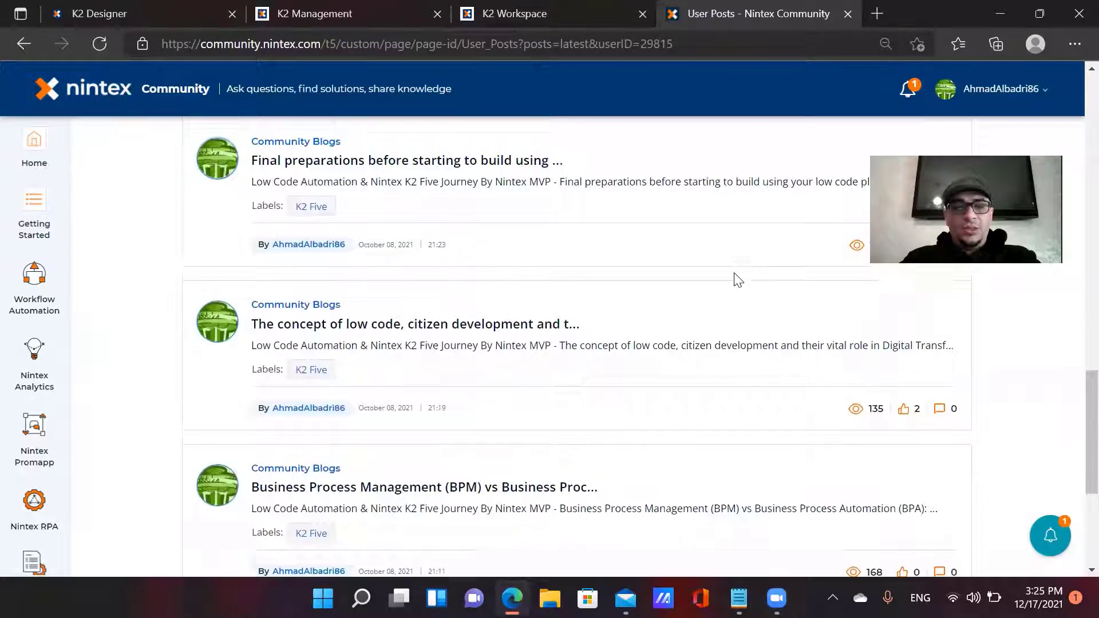
scroll(738, 280, "up", 2)
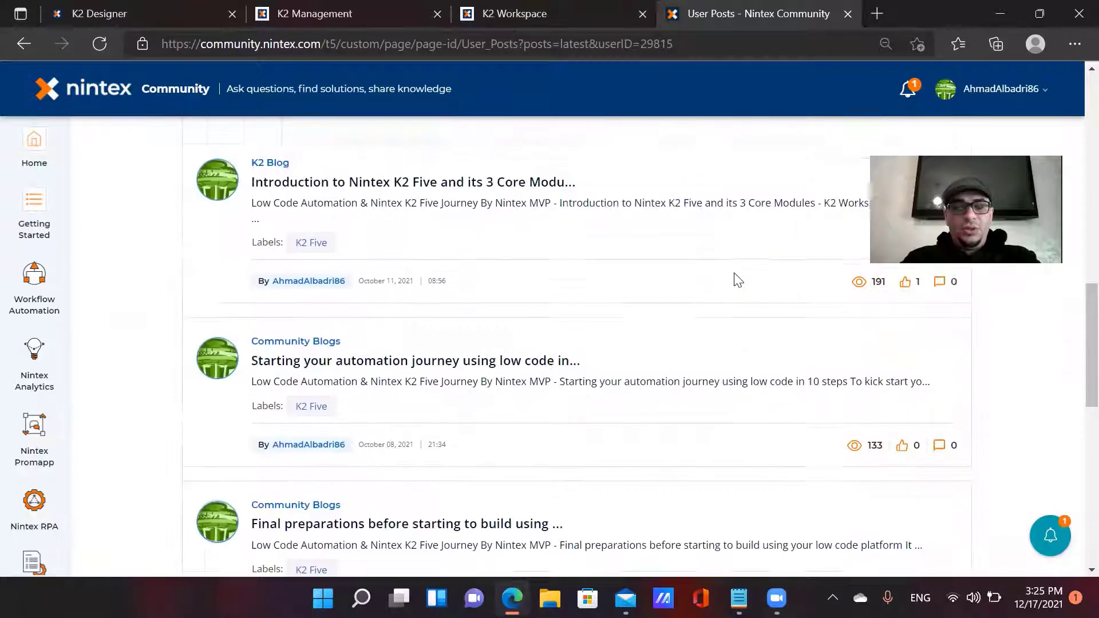
scroll(737, 280, "down", 2)
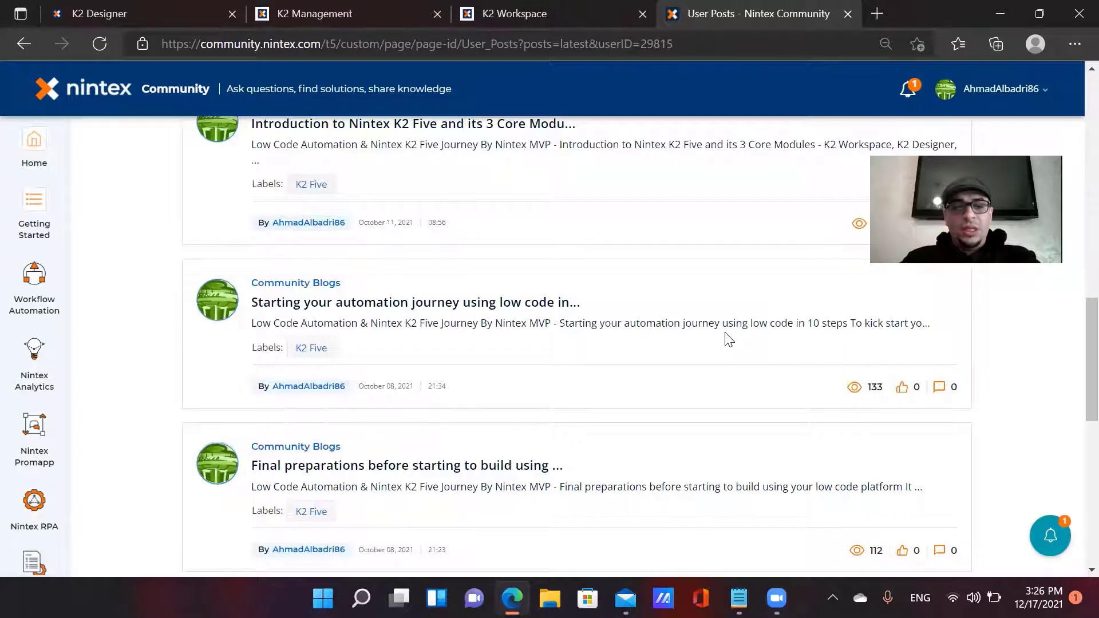
scroll(728, 339, "down", 1)
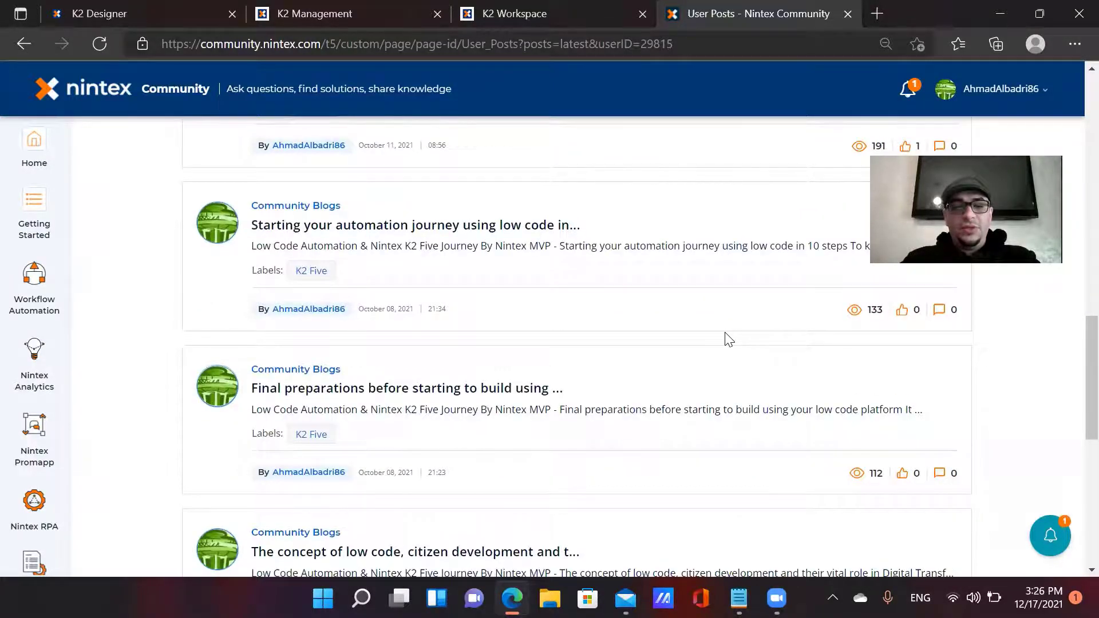
scroll(728, 339, "down", 1)
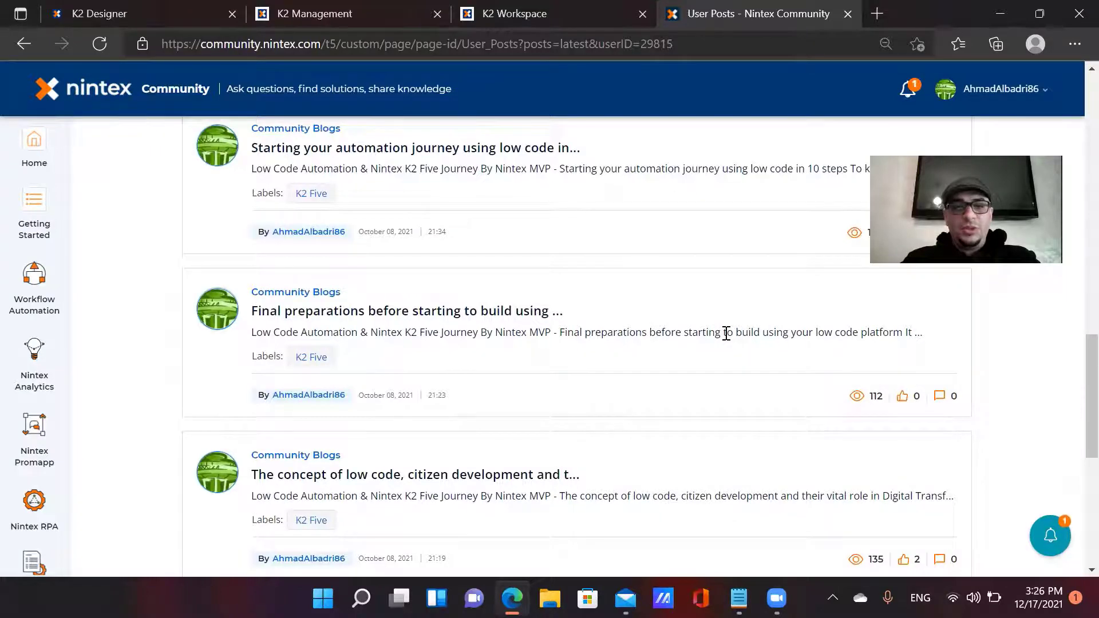
scroll(726, 335, "up", 1)
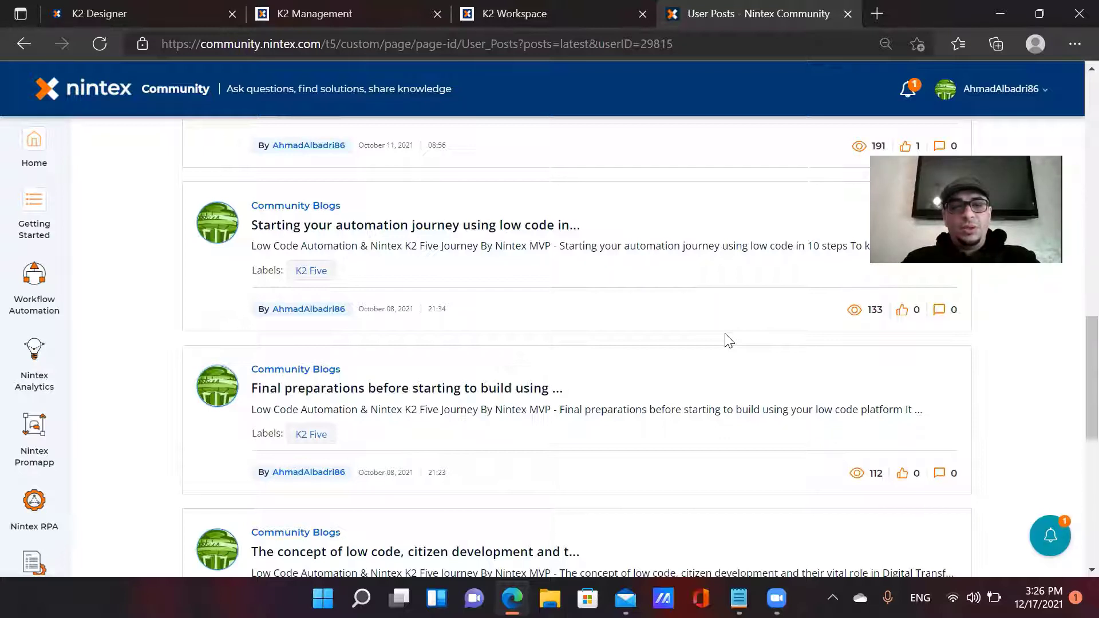
scroll(729, 341, "up", 1)
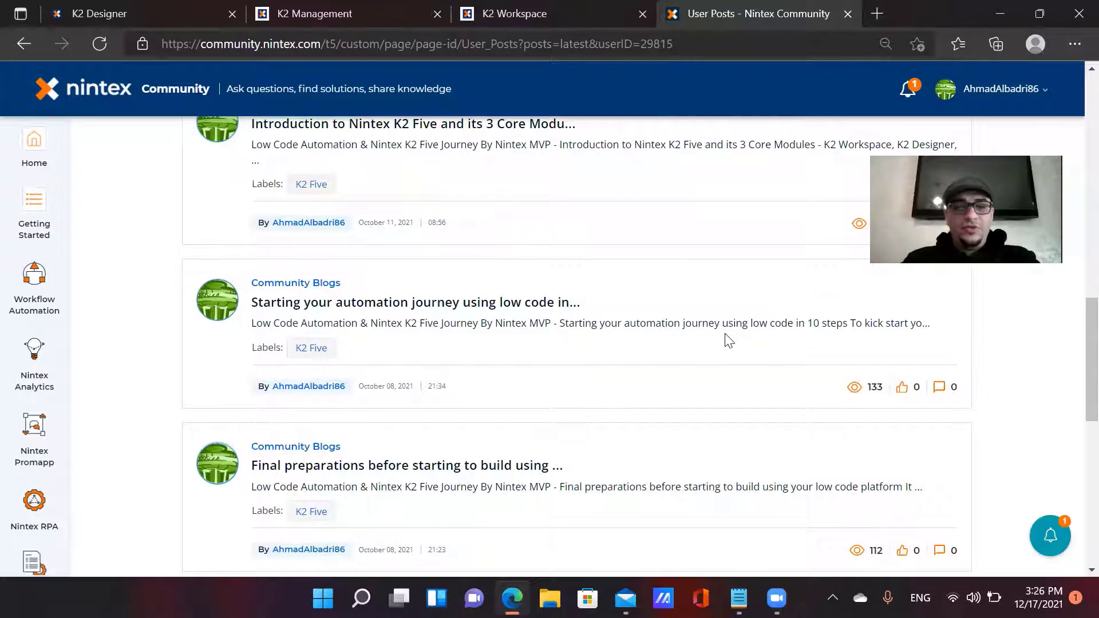
scroll(728, 340, "up", 5)
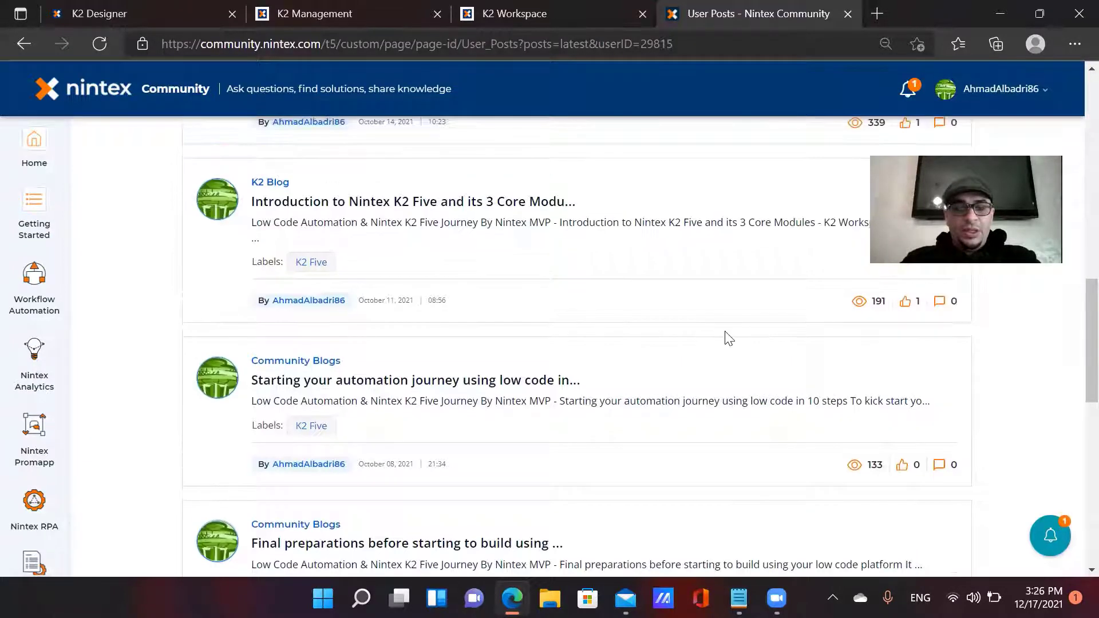
scroll(728, 338, "up", 8)
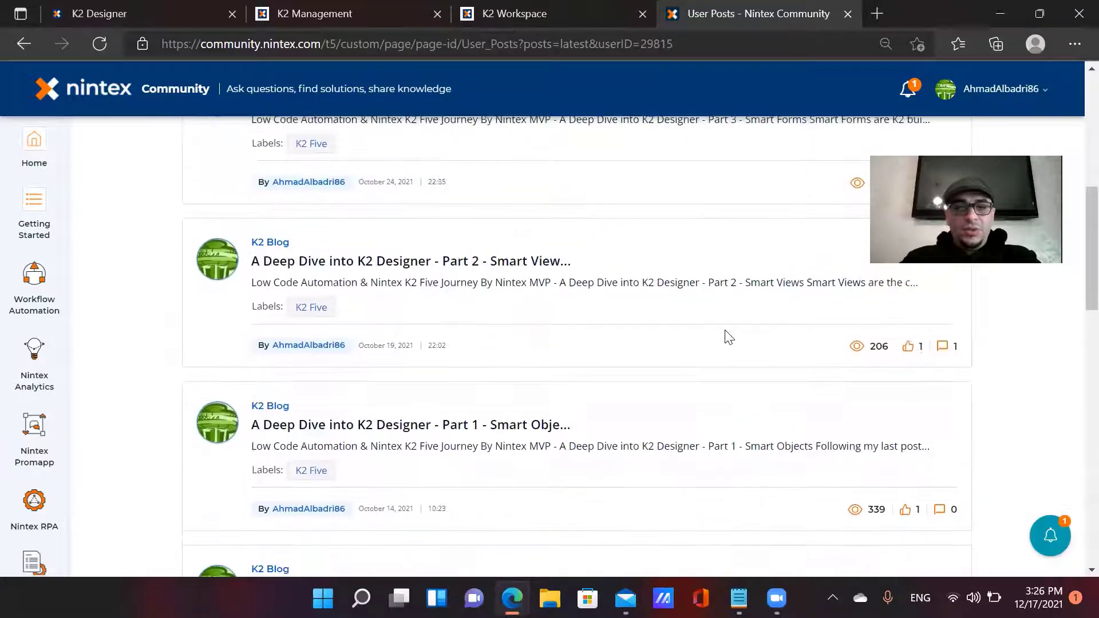
scroll(727, 337, "up", 1)
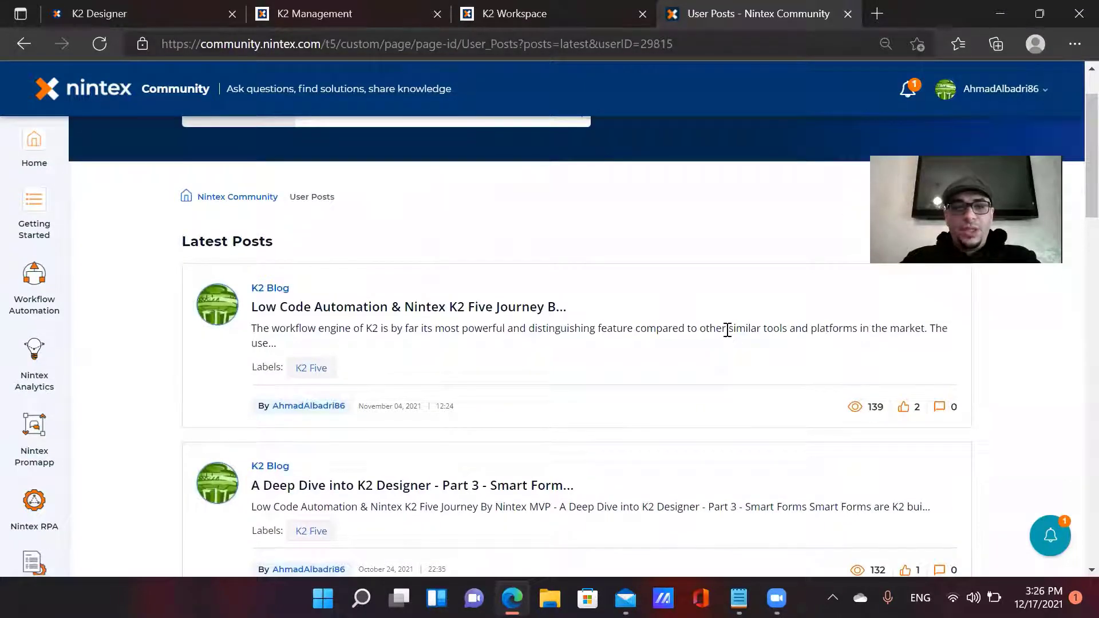
Switch to K2 Designer and browse the ProcessCommon category under Nintex MVPs, including its SmartObjects folder
left_click(181, 23)
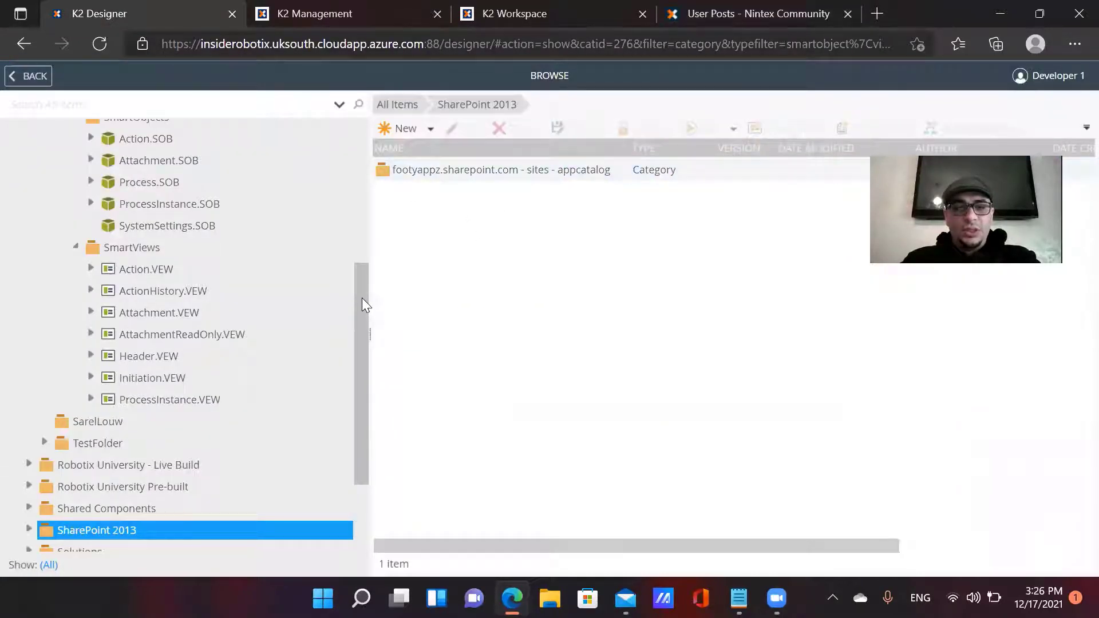
left_click_drag(362, 297, 366, 211)
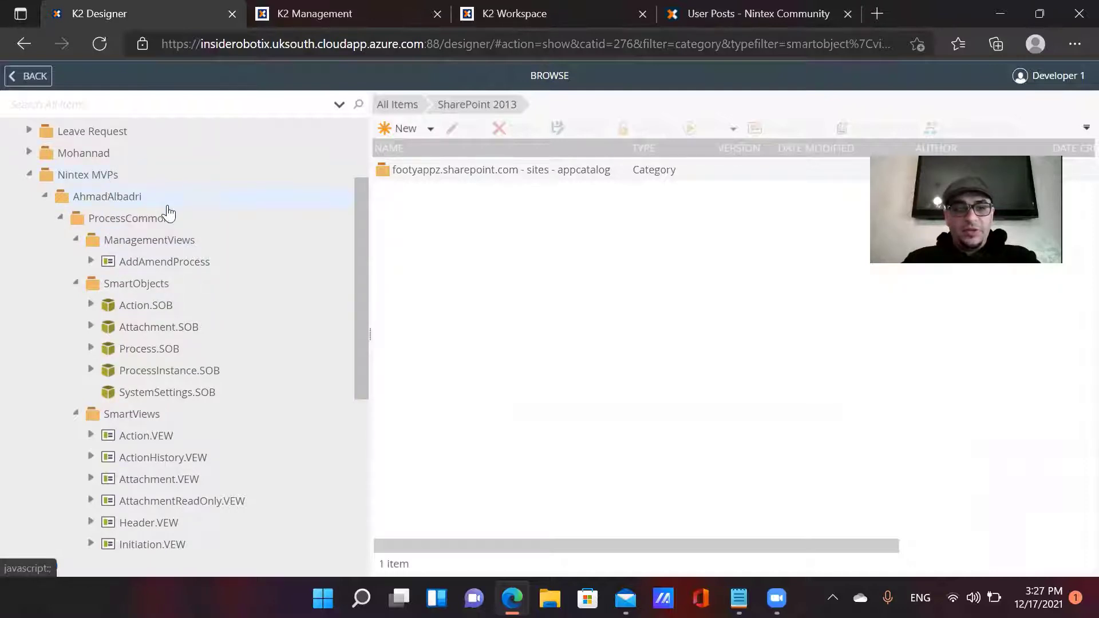
scroll(165, 209, "down", 1)
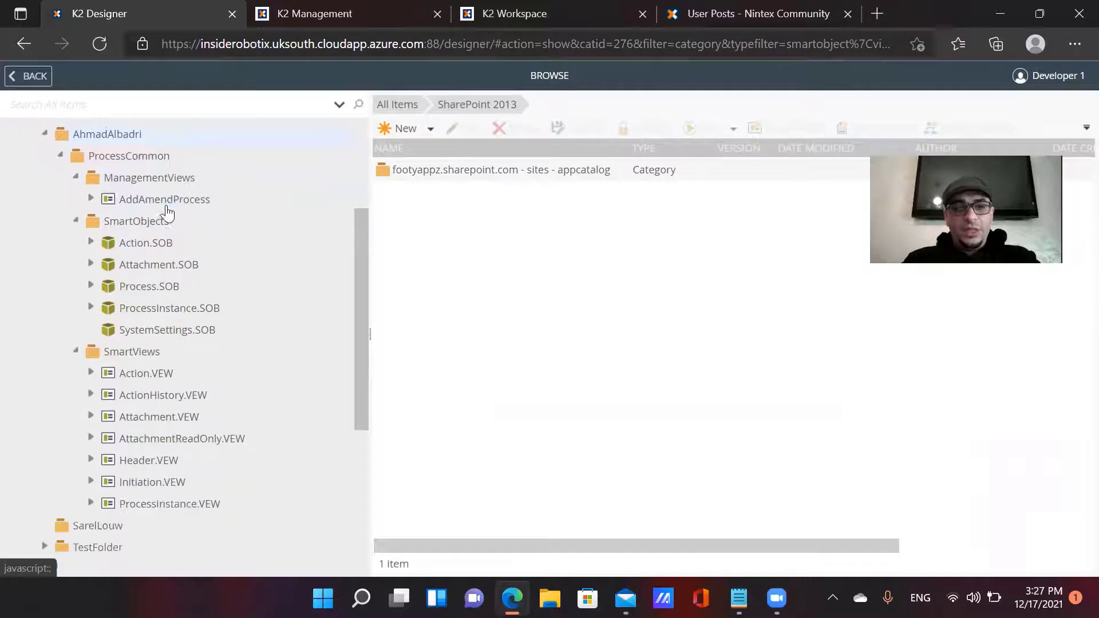
left_click(152, 153)
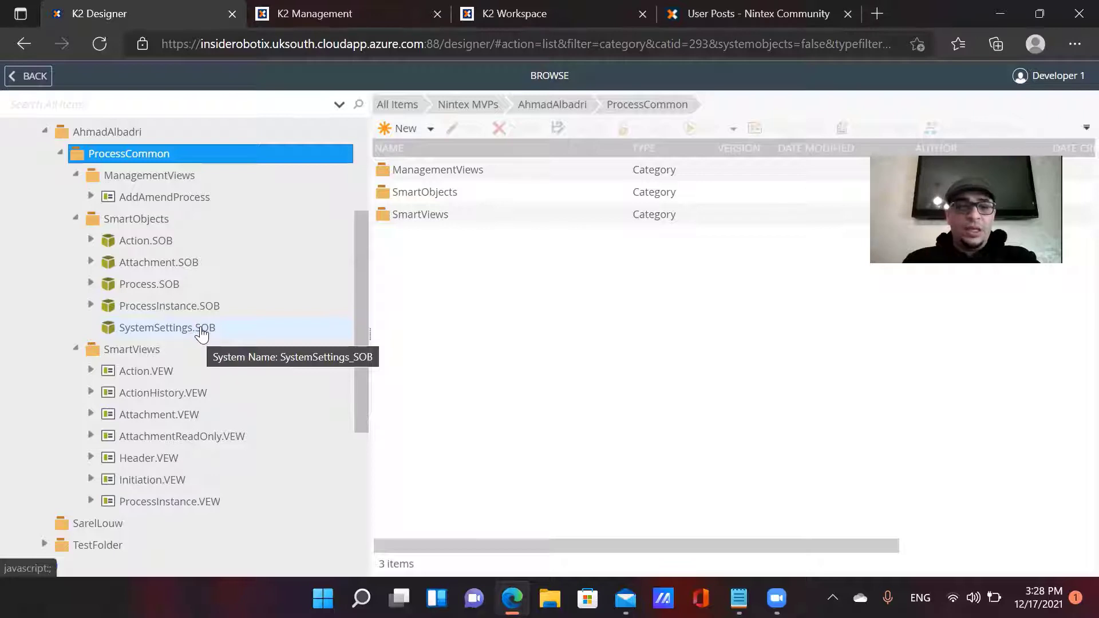
left_click(171, 218)
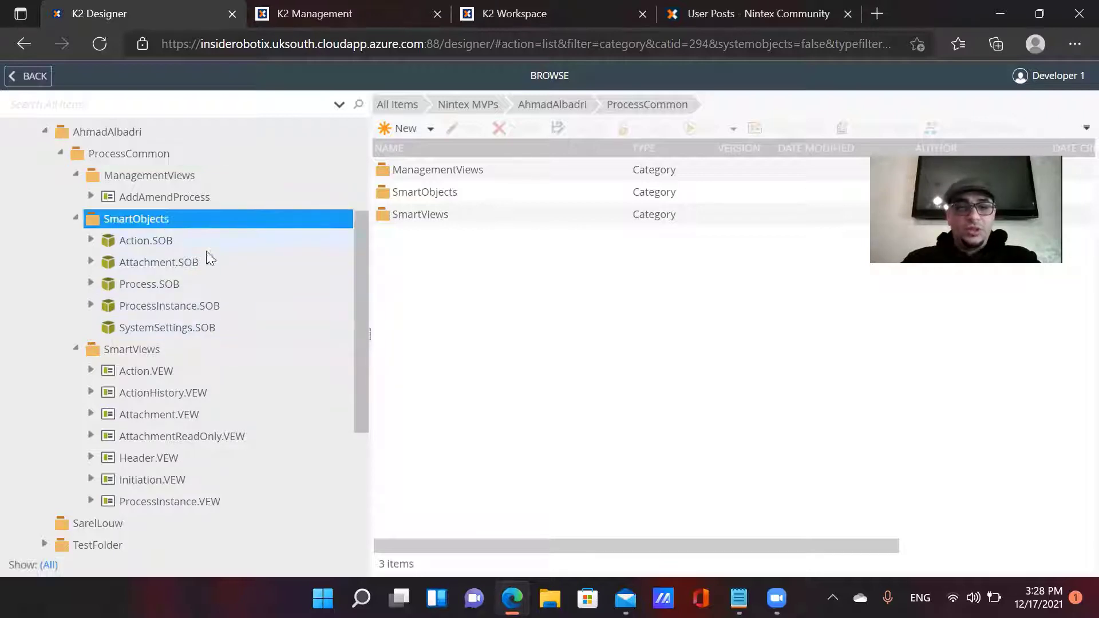
Open the Process.SOB SmartObject for editing and examine each property's type, from ID through ReadOnlyFormURL
left_click(191, 289)
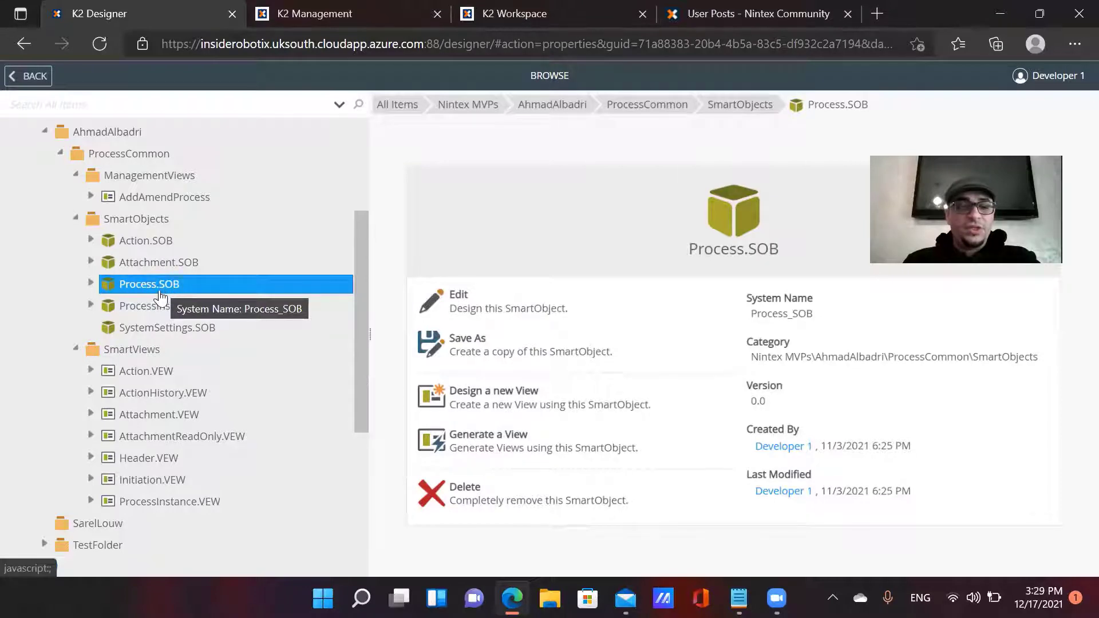
left_click(445, 301)
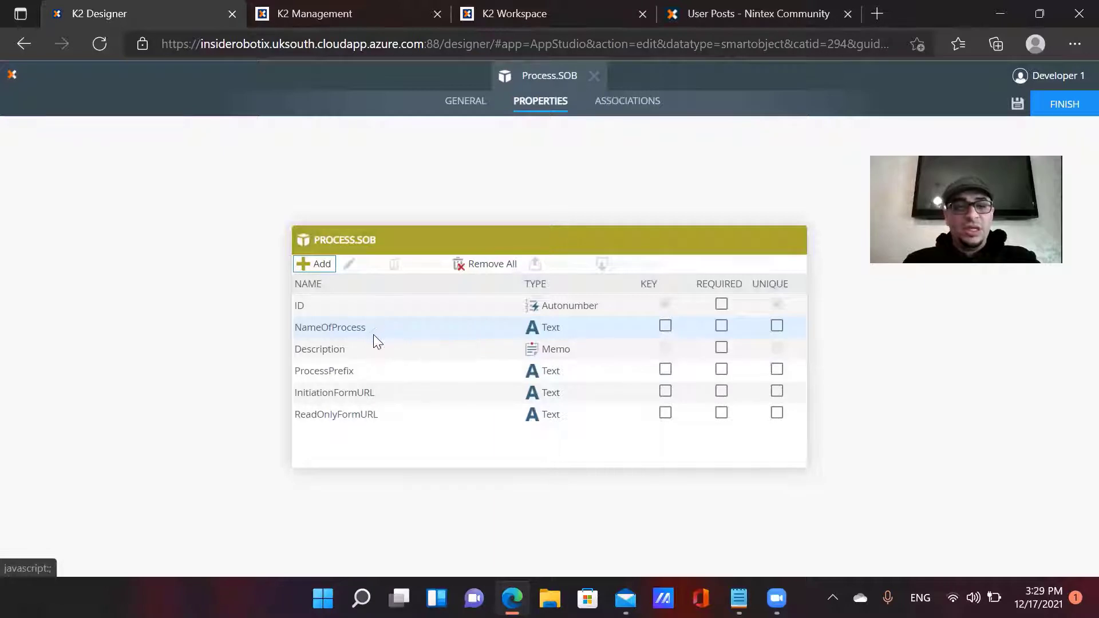
left_click(333, 309)
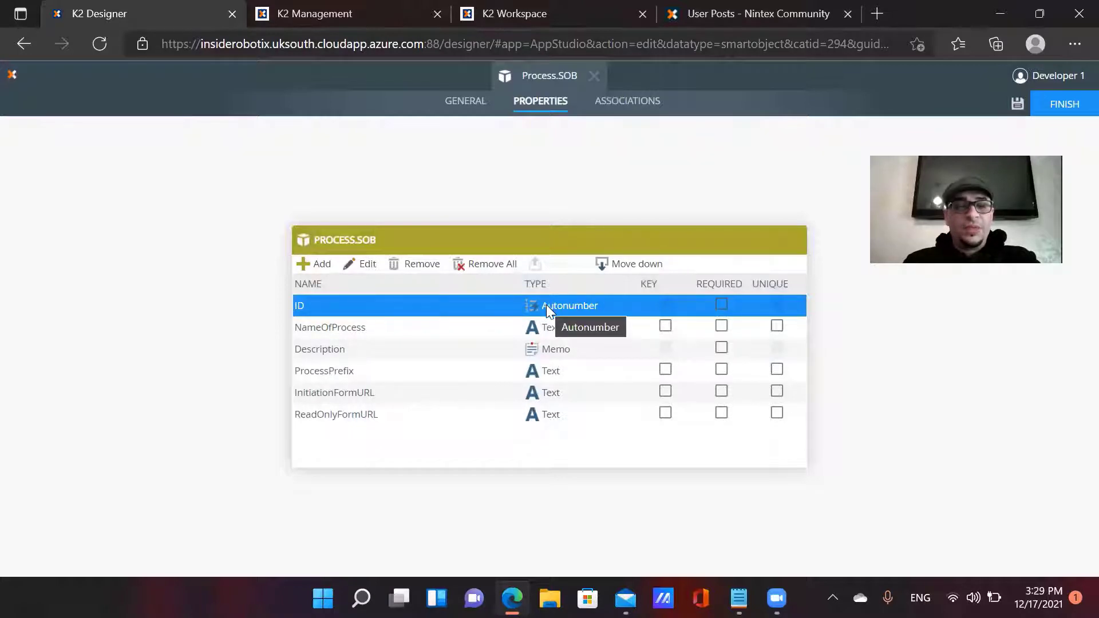
left_click(394, 333)
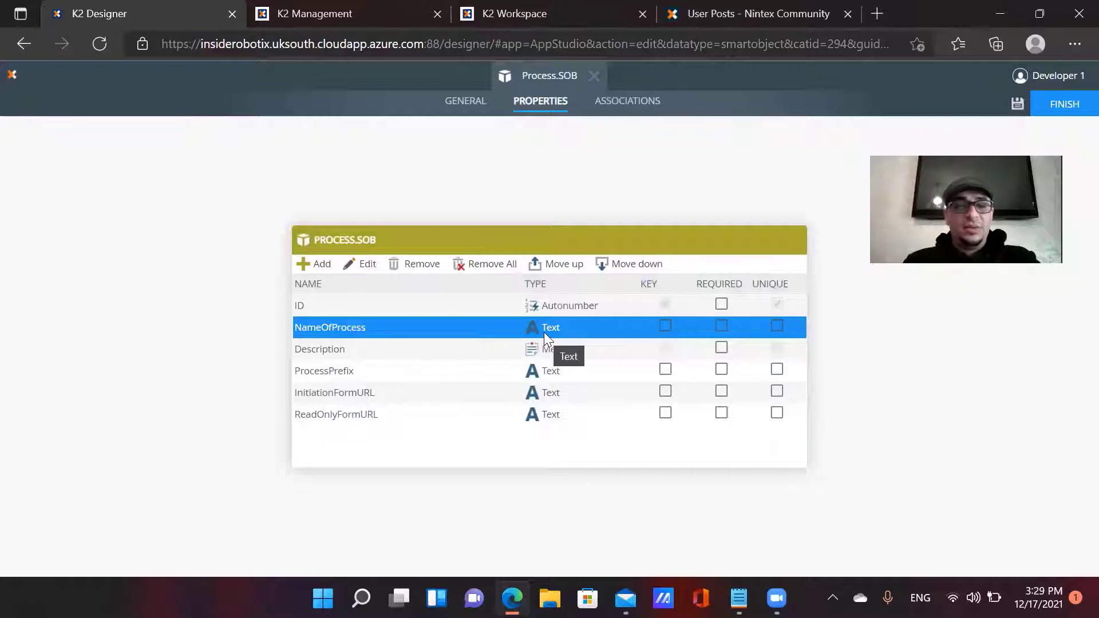
left_click(446, 355)
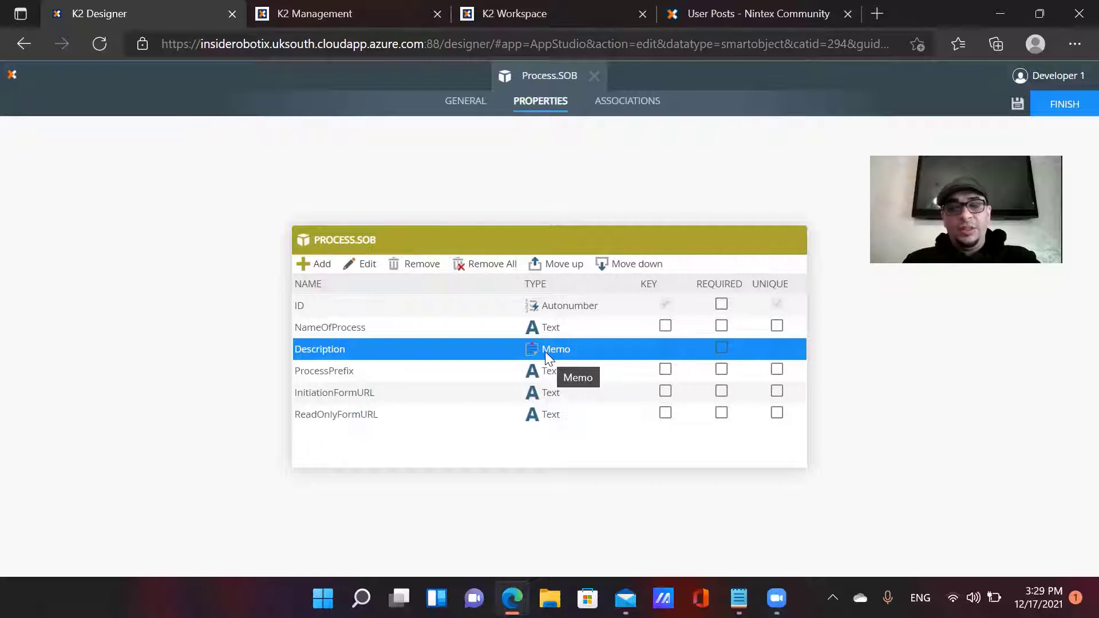
left_click(413, 370)
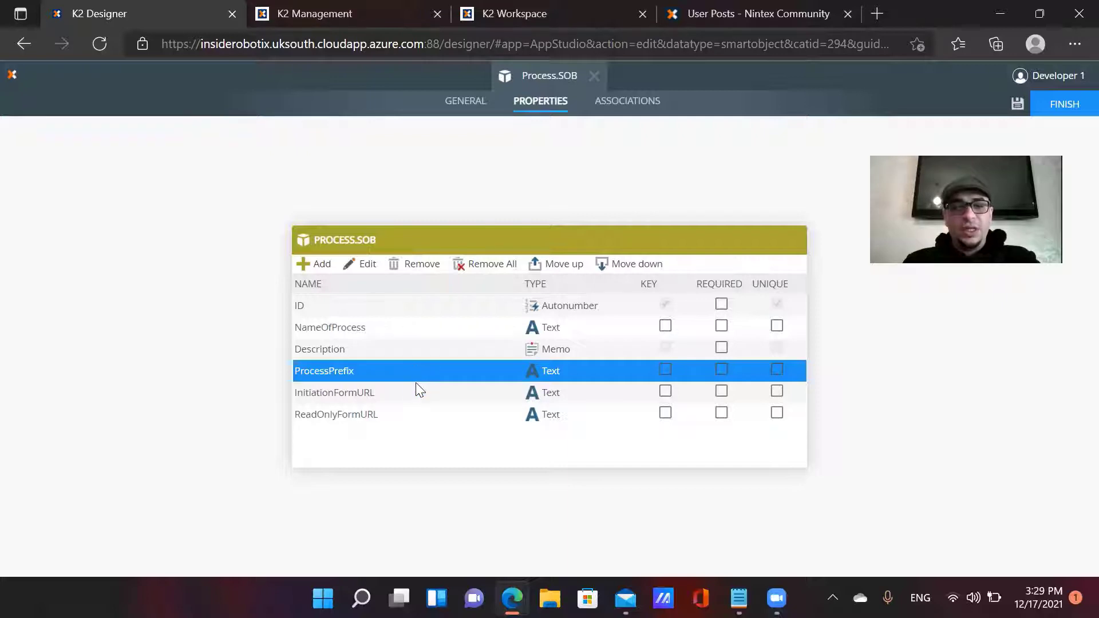
left_click(422, 400)
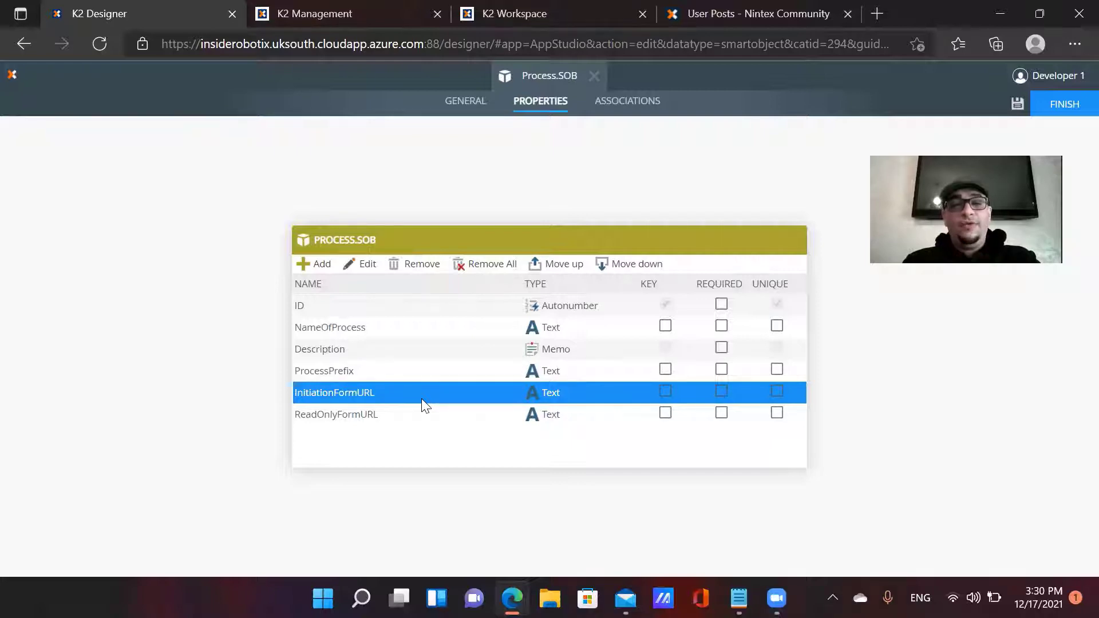
left_click(421, 417)
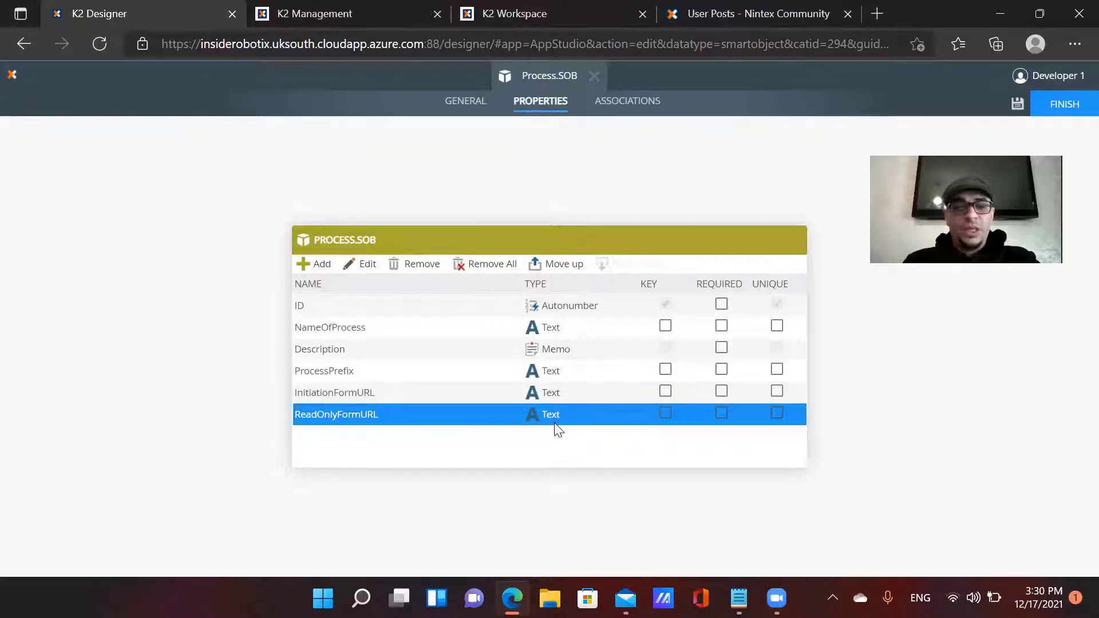
Compare the InitiationFormURL and ReadOnlyFormURL properties of Process.SOB, and close its editor without saving
left_click(391, 399)
left_click(392, 413)
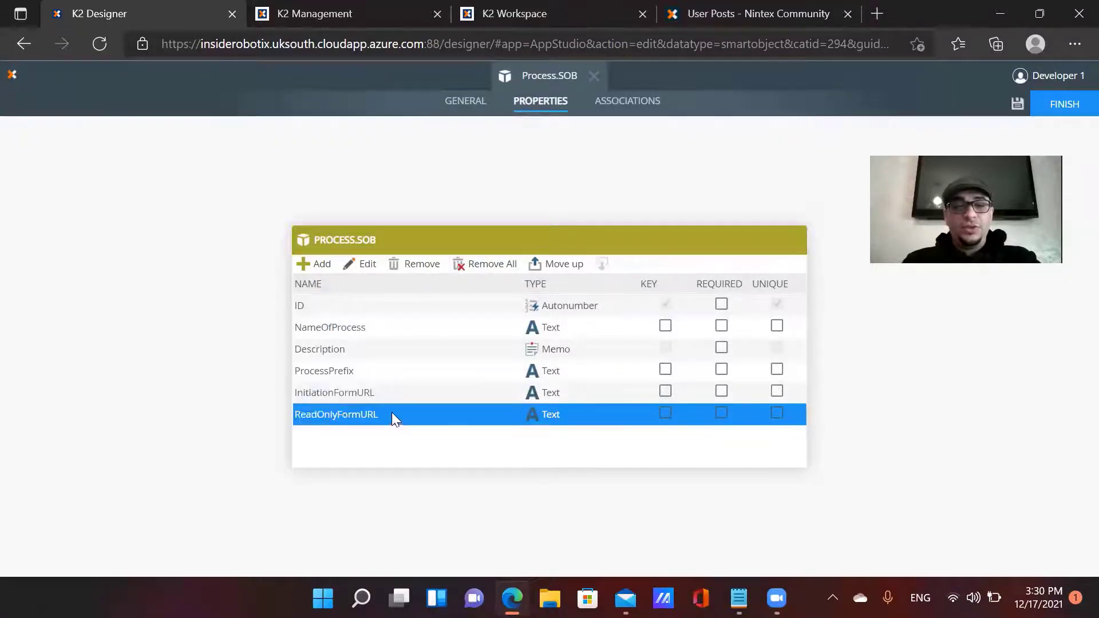
left_click(568, 401)
left_click(570, 412)
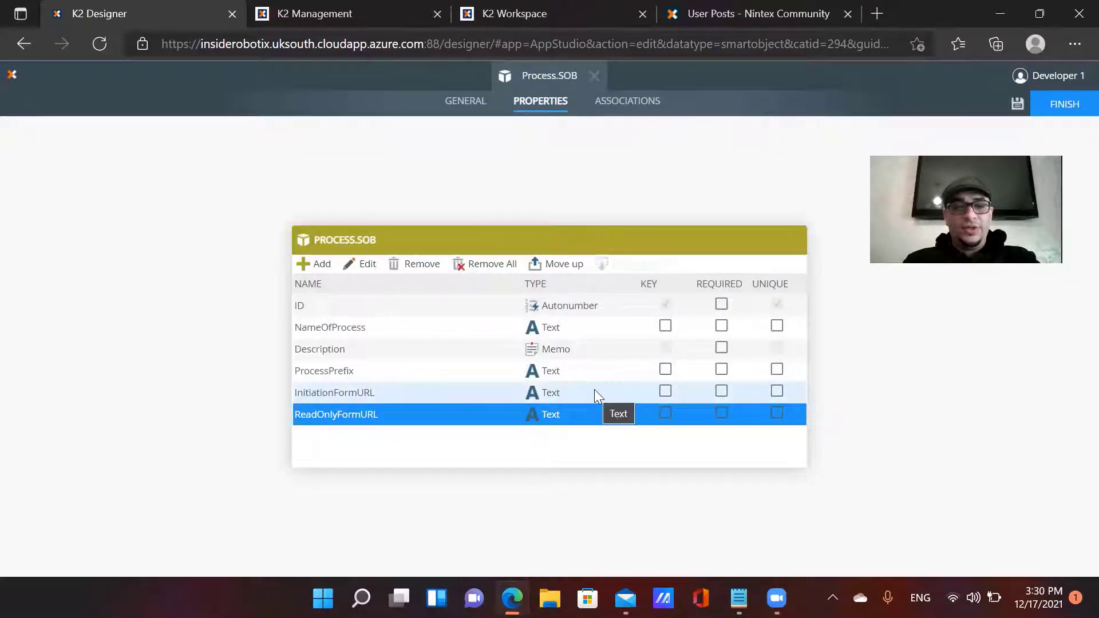
left_click(594, 86)
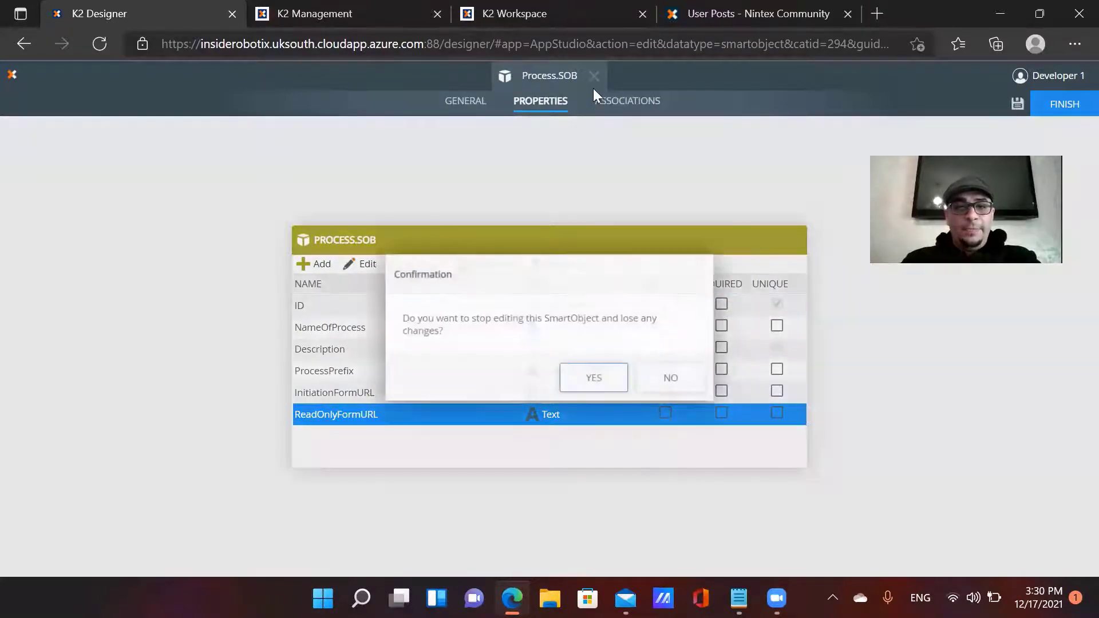
left_click(600, 376)
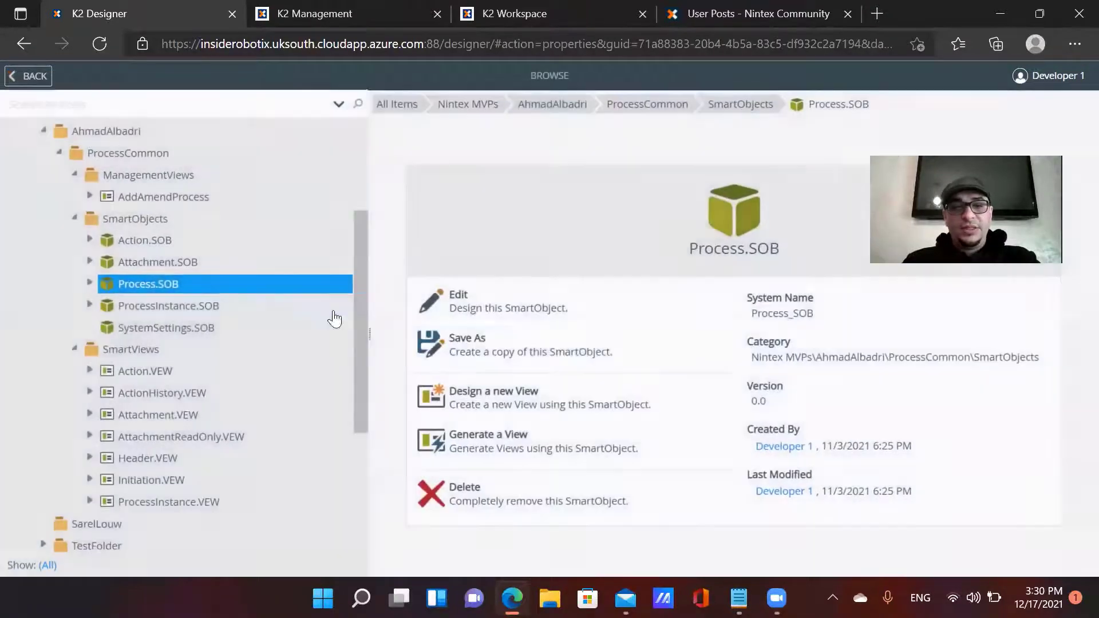
Open ProcessInstance.SOB for editing, examine its properties from ProcessID through Comment, and close the editor without saving
left_click(209, 309)
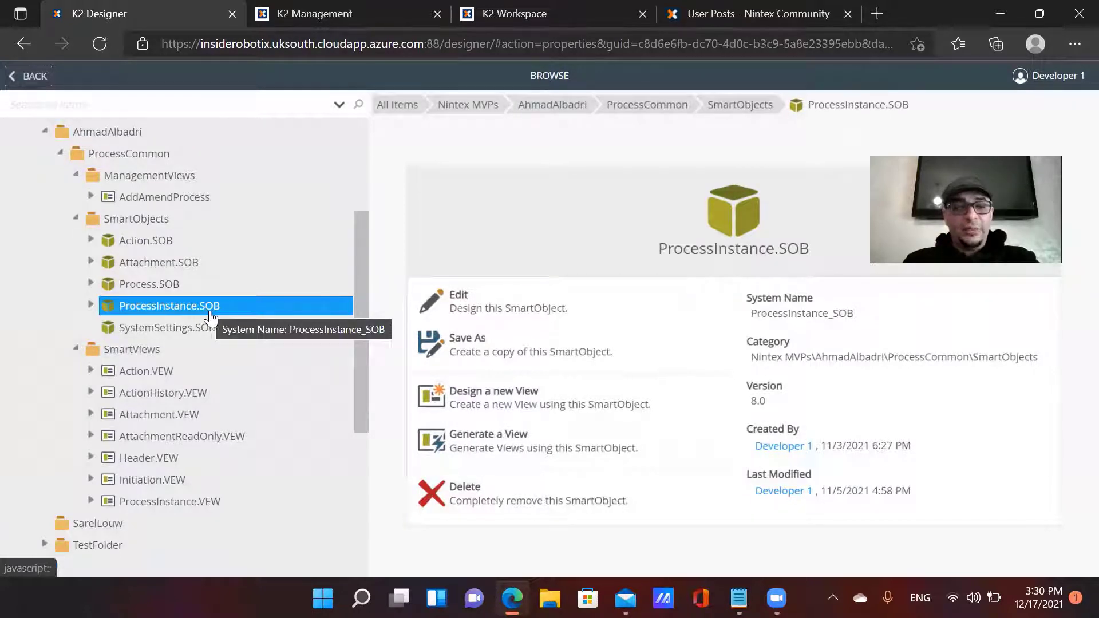
left_click(434, 299)
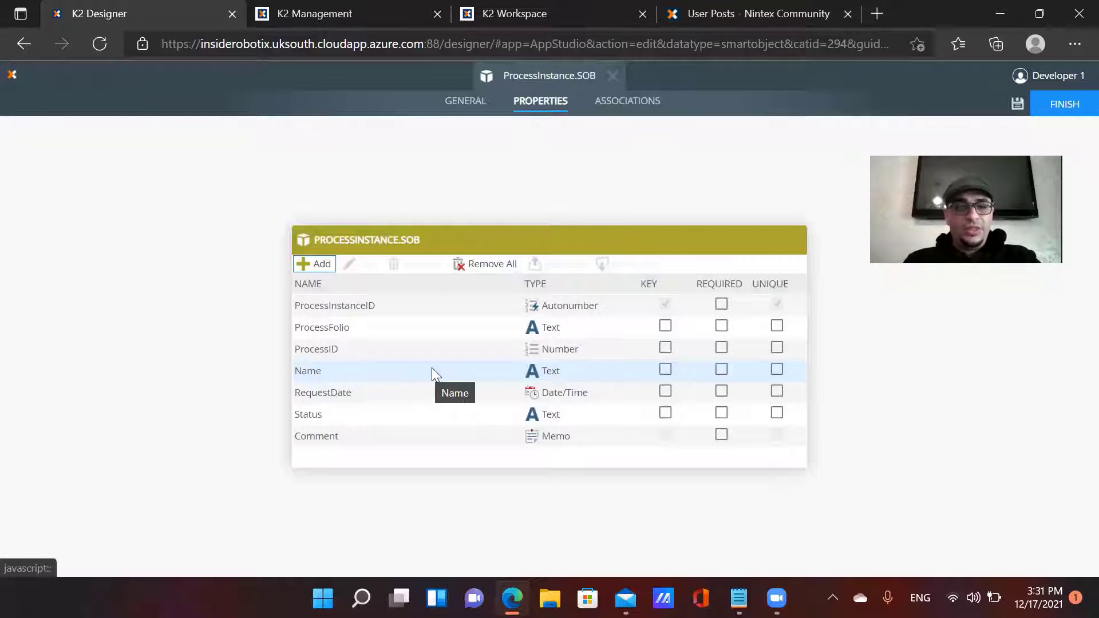
left_click(406, 350)
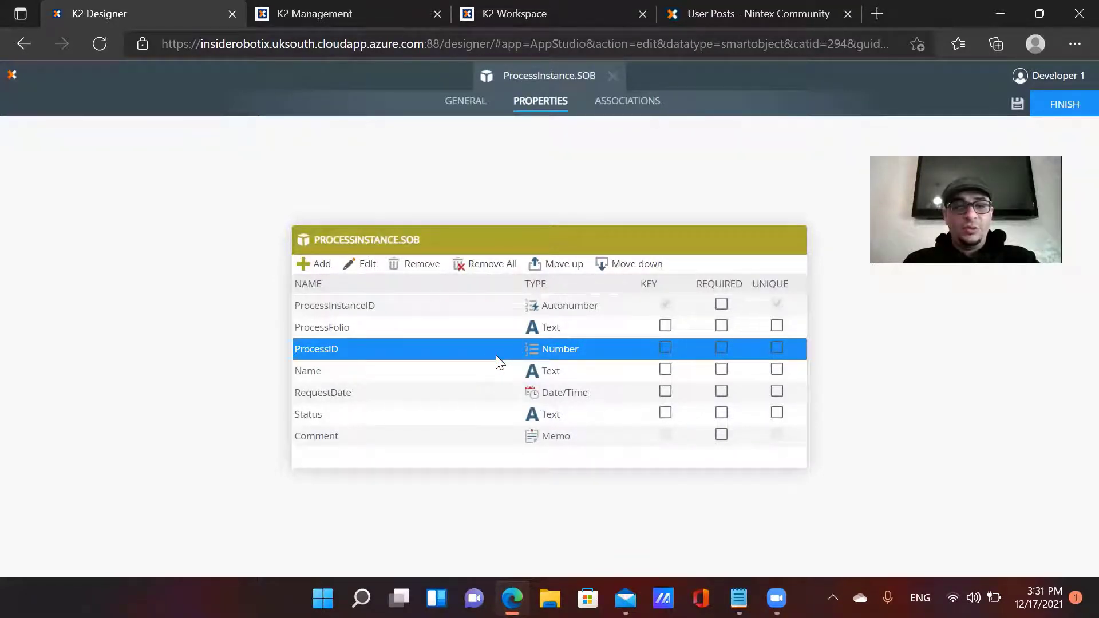
left_click(460, 375)
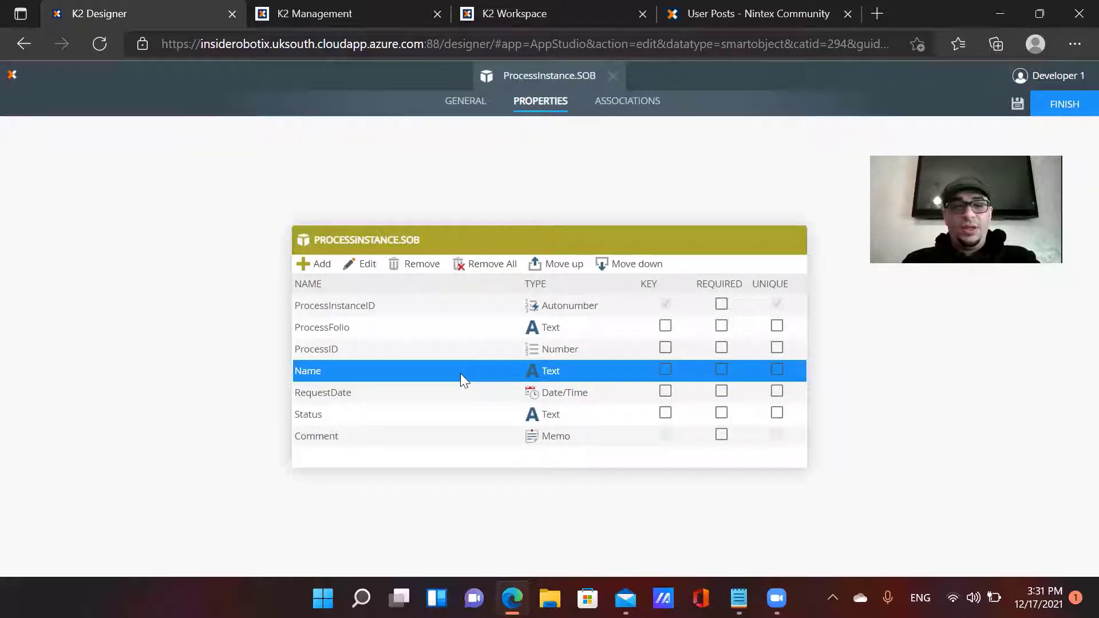
left_click(475, 397)
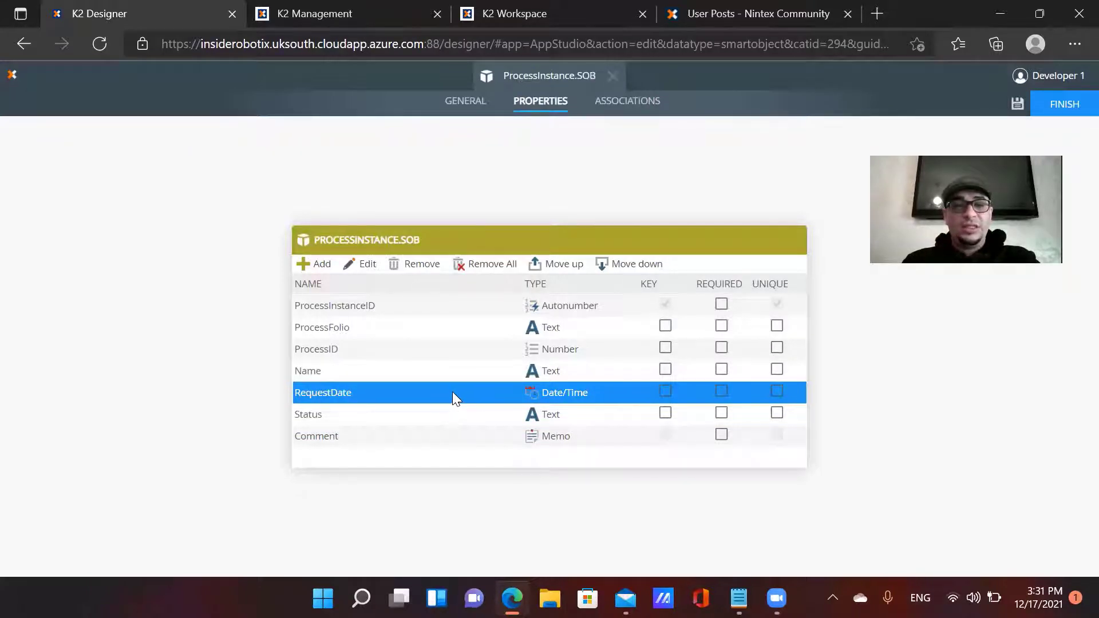
left_click(427, 419)
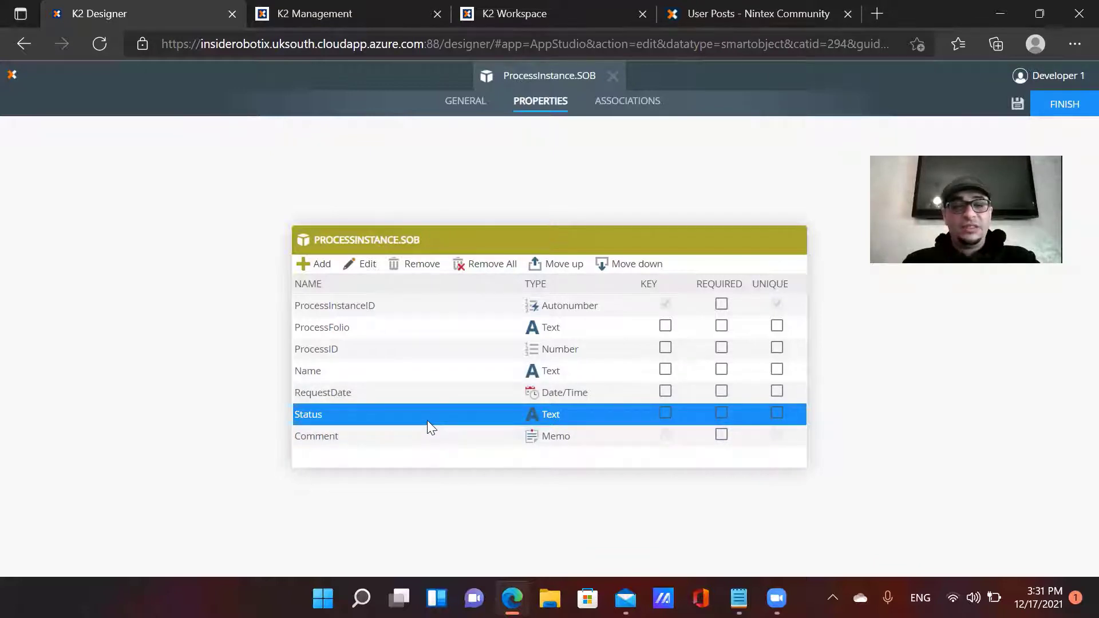
left_click(407, 436)
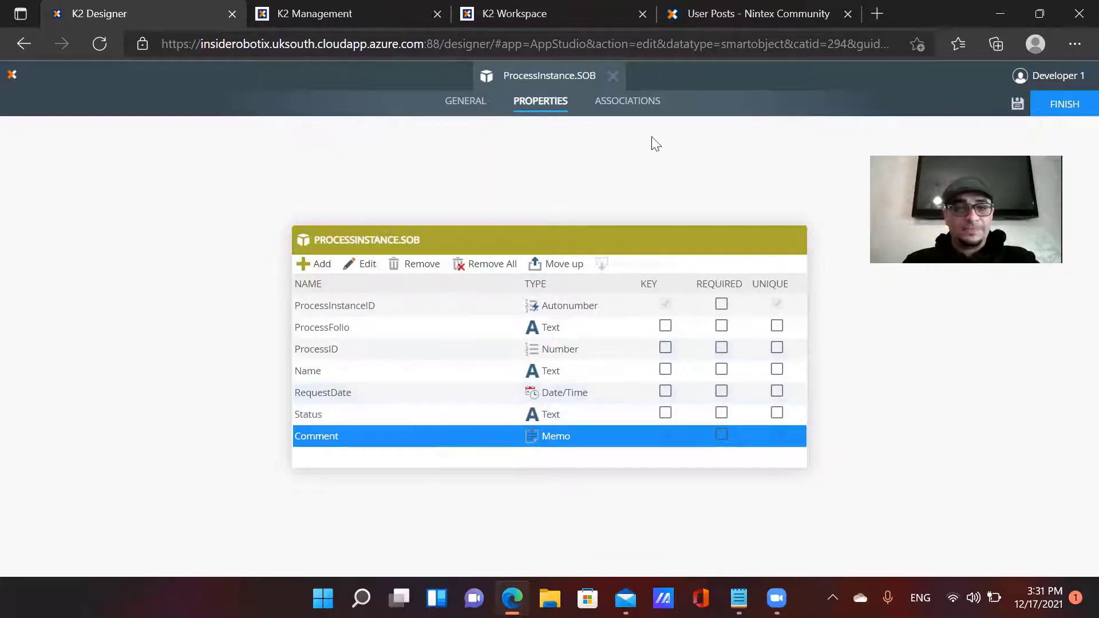
left_click(613, 76)
left_click(588, 376)
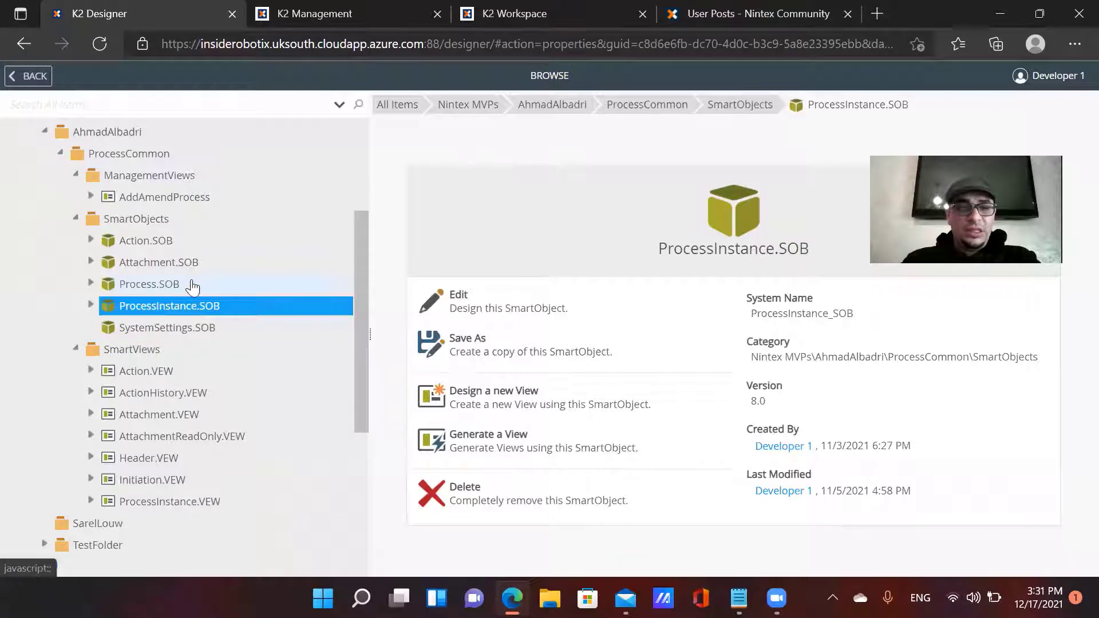
Open Attachment.SOB for editing, examine its ProcessInstanceID property, and close the editor without saving
left_click(192, 269)
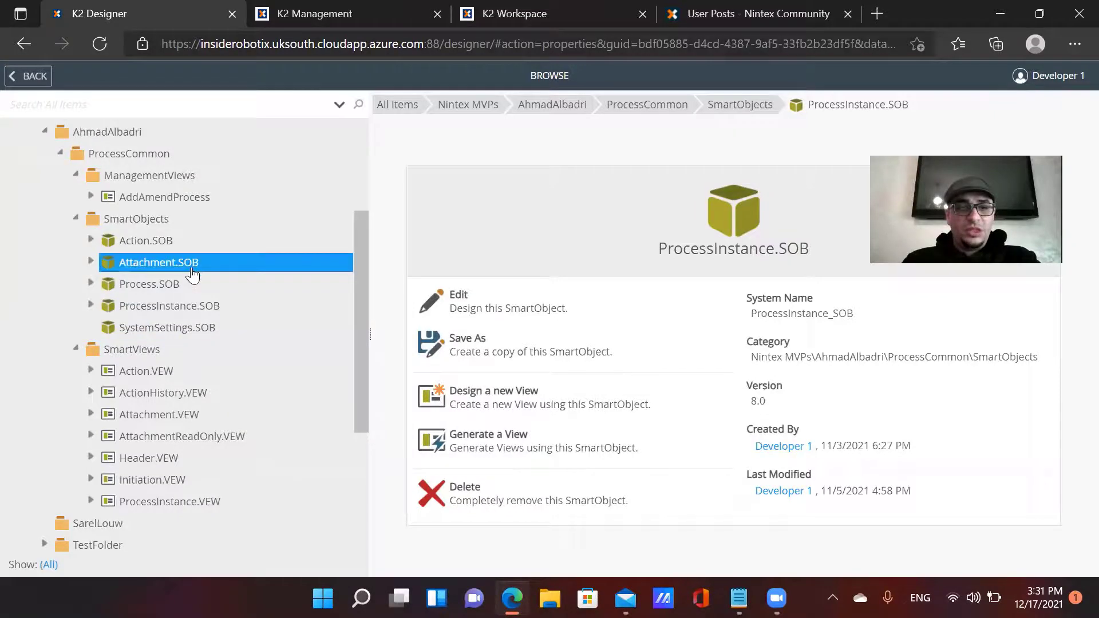
left_click(445, 304)
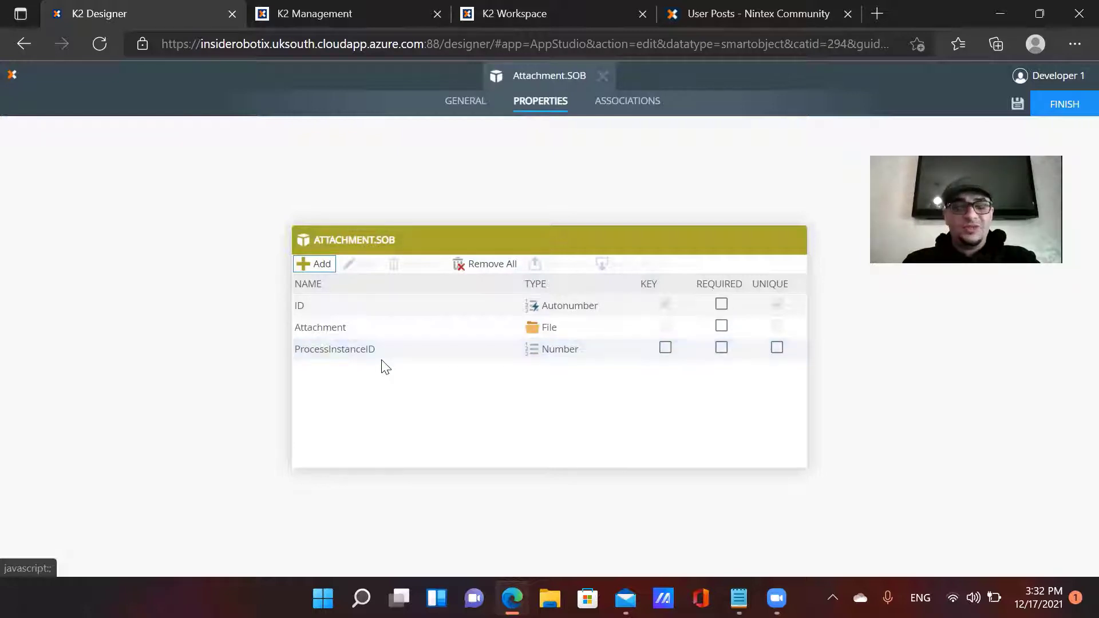
left_click(436, 353)
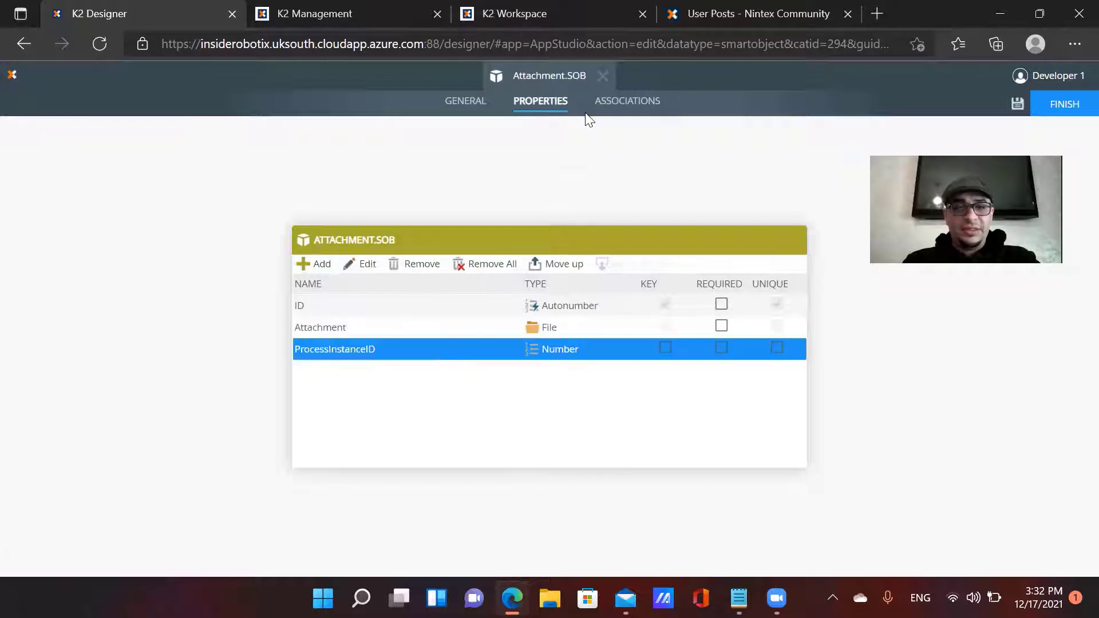
left_click(603, 76)
left_click(592, 376)
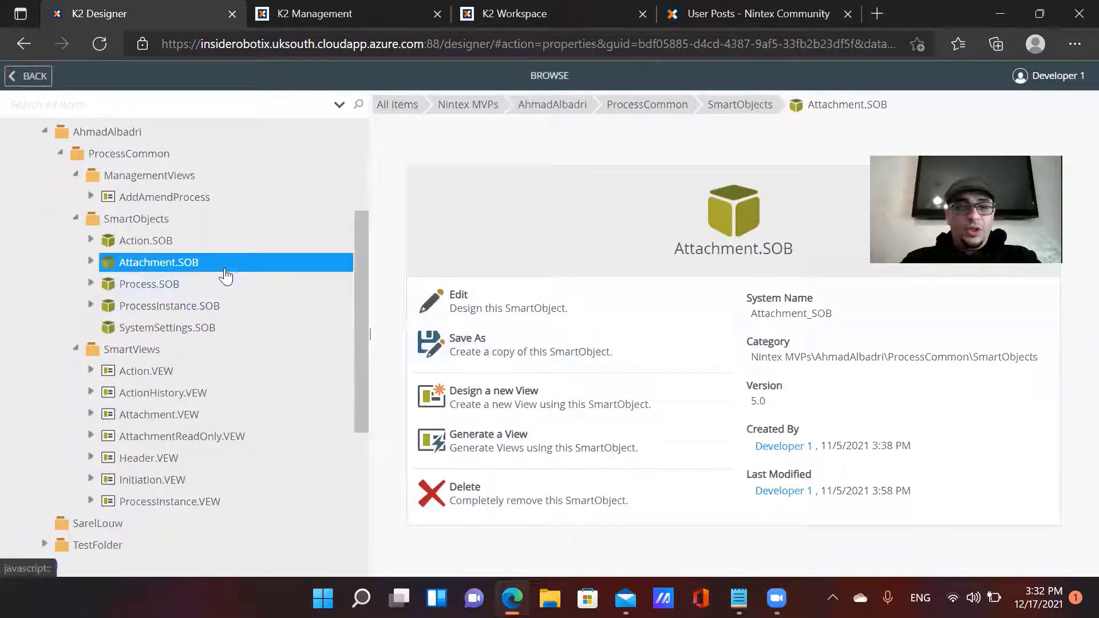
Open Action.SOB for editing, examine each property from ID through ProcessInstanceID, and close the editor without saving
left_click(195, 248)
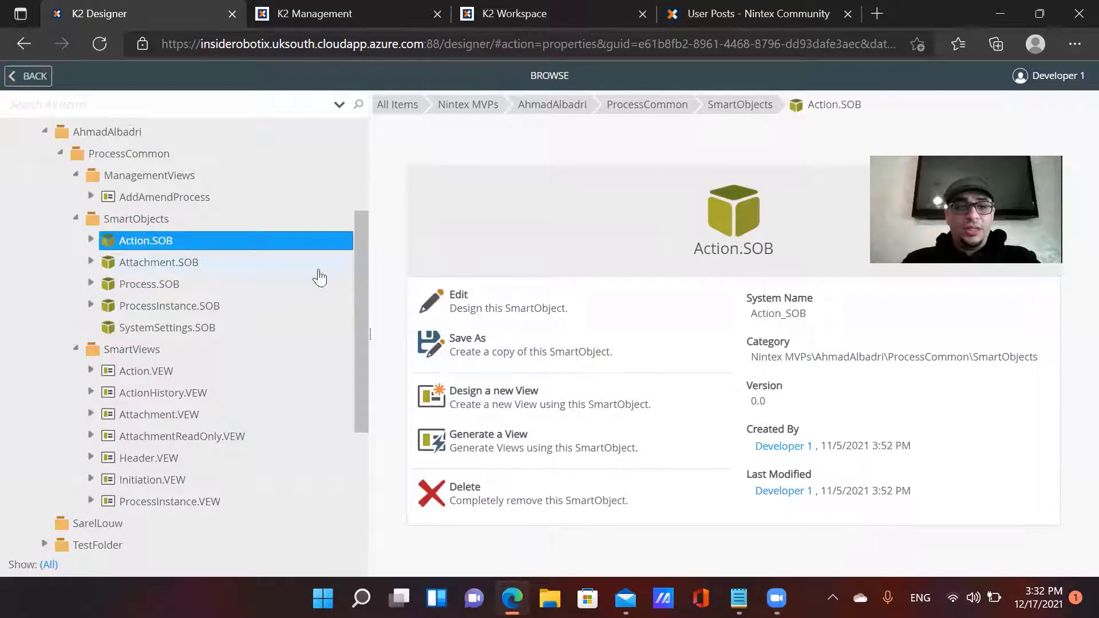
left_click(438, 300)
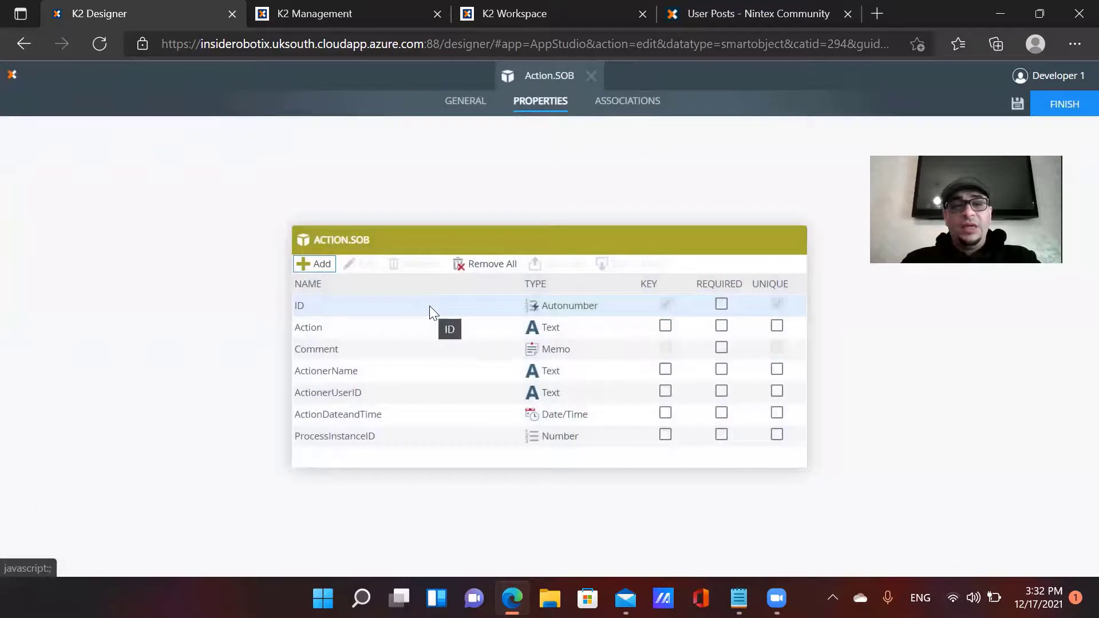
left_click(429, 305)
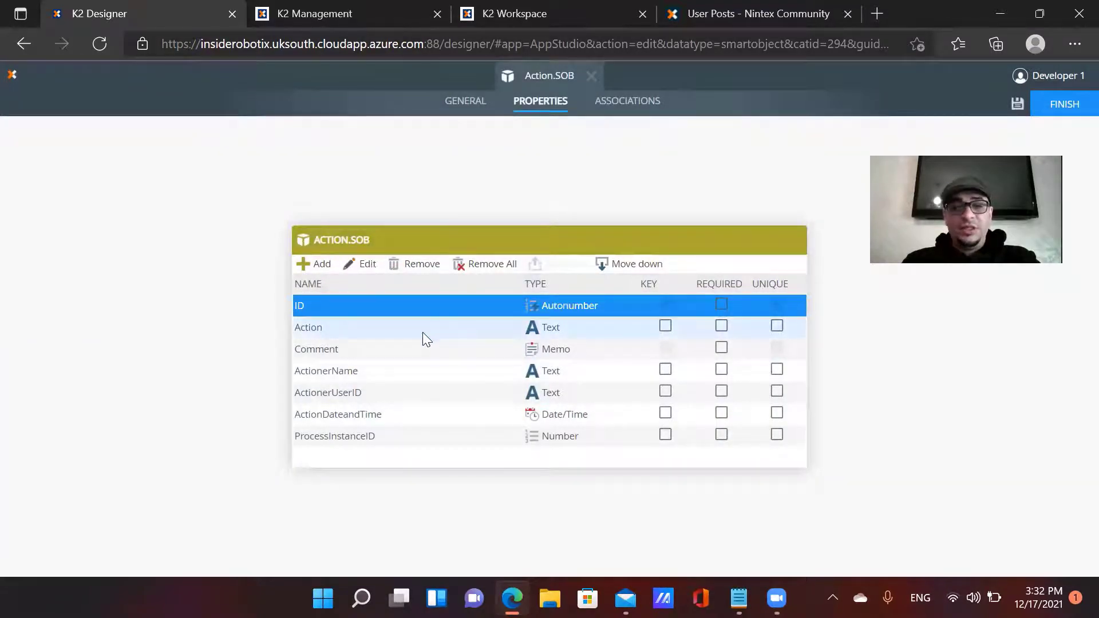
left_click(422, 332)
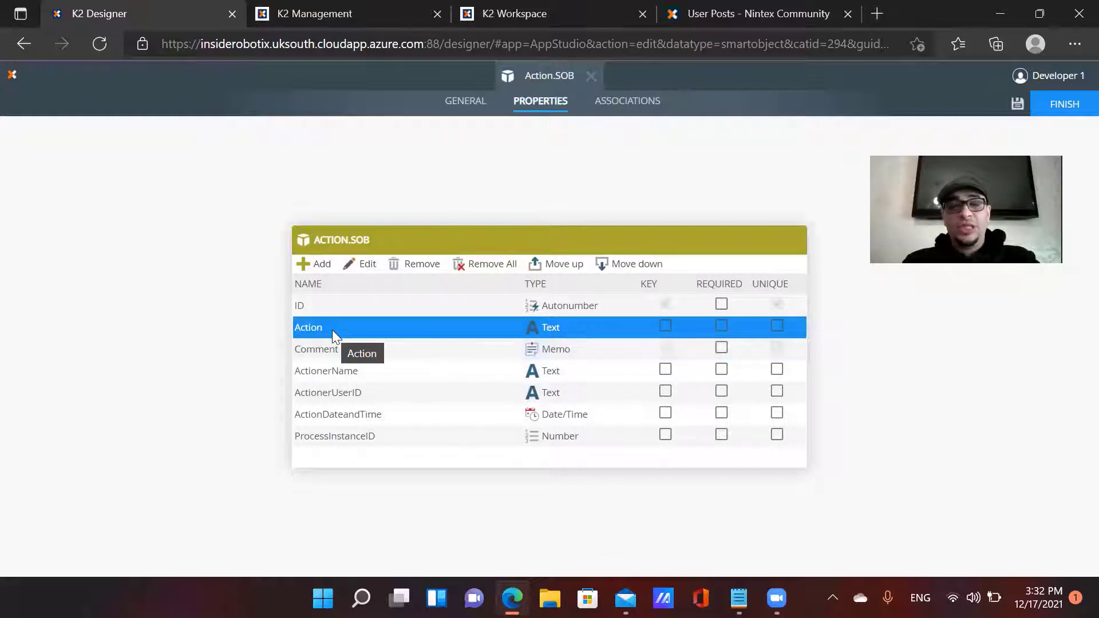
left_click(472, 348)
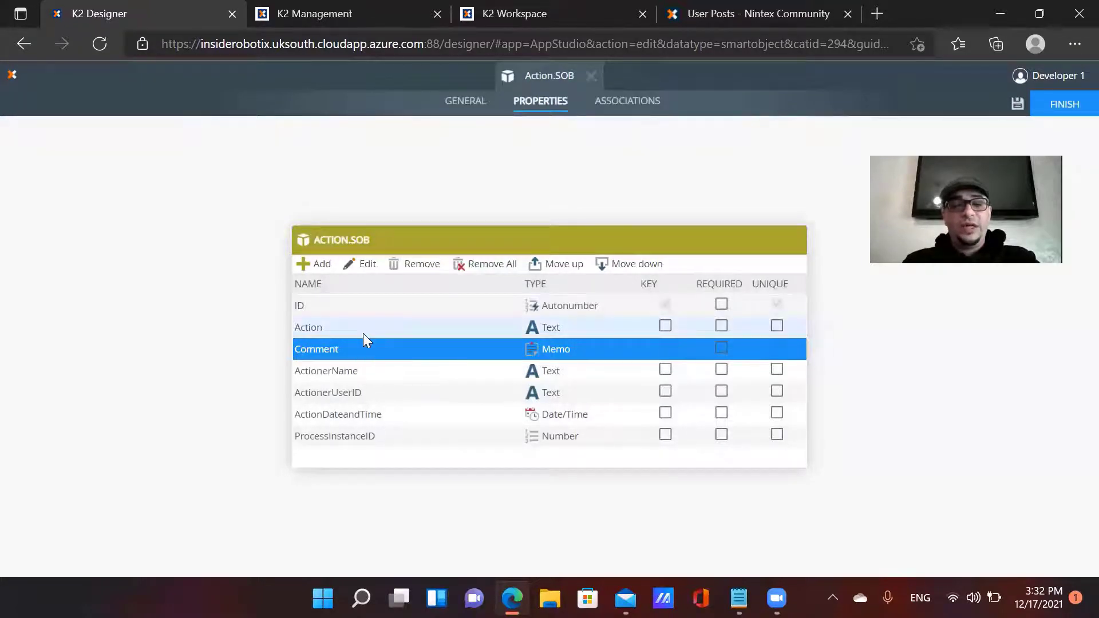
left_click(366, 371)
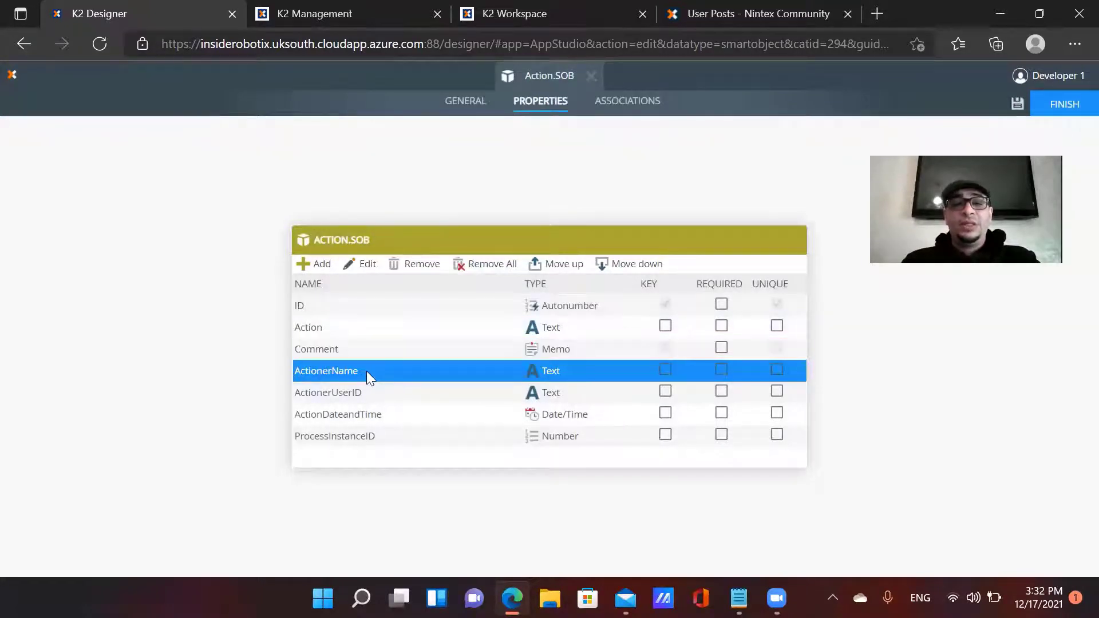
left_click(382, 391)
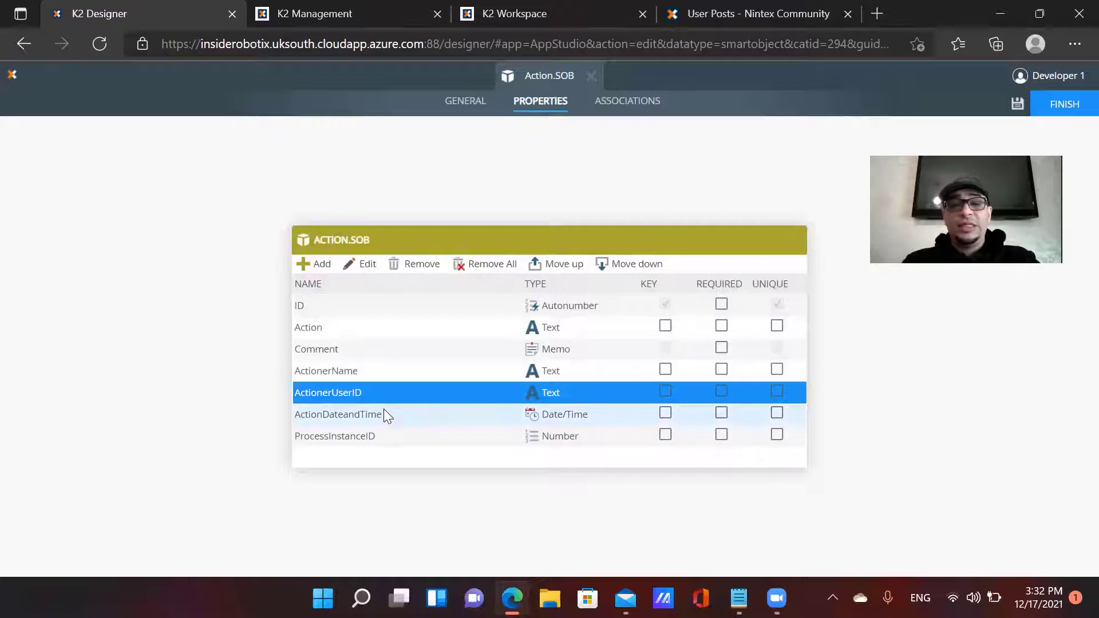
left_click(384, 413)
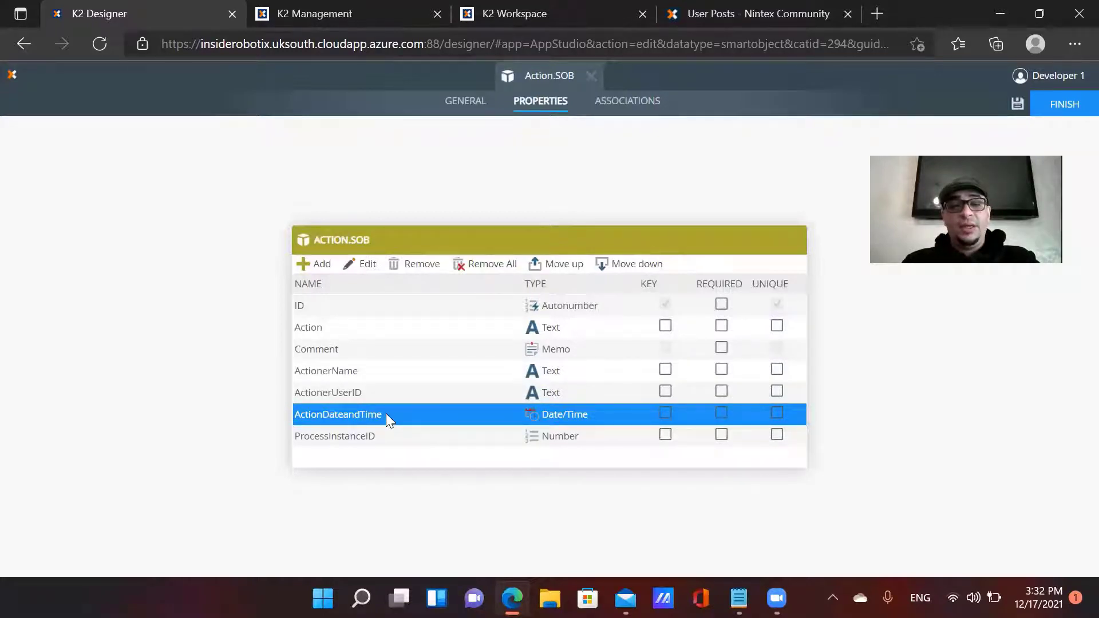
left_click(393, 437)
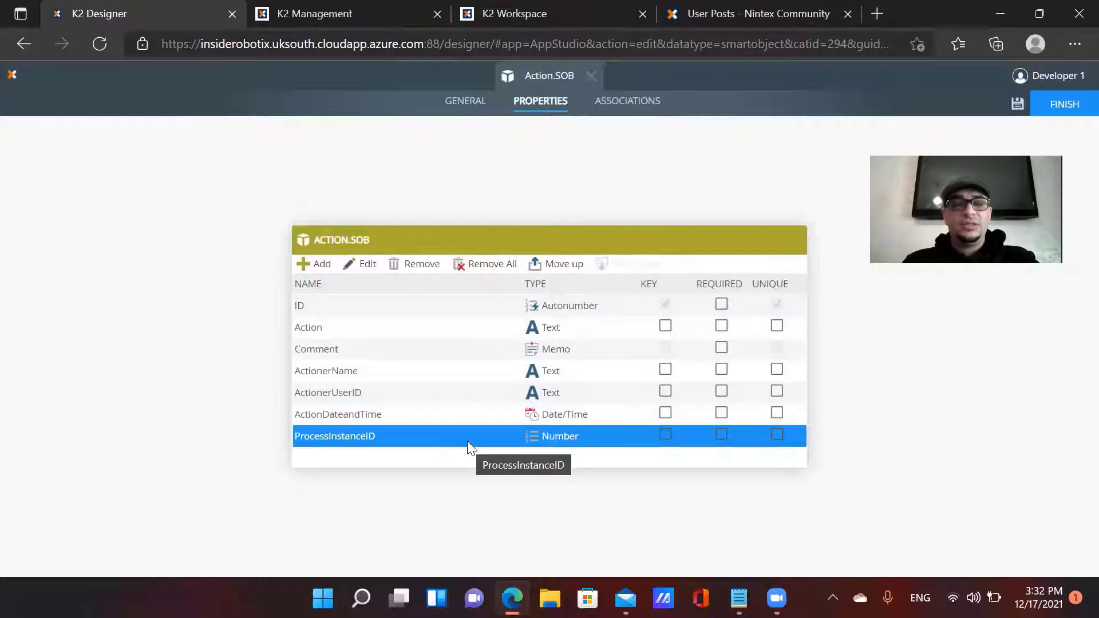
left_click(600, 77)
left_click(621, 376)
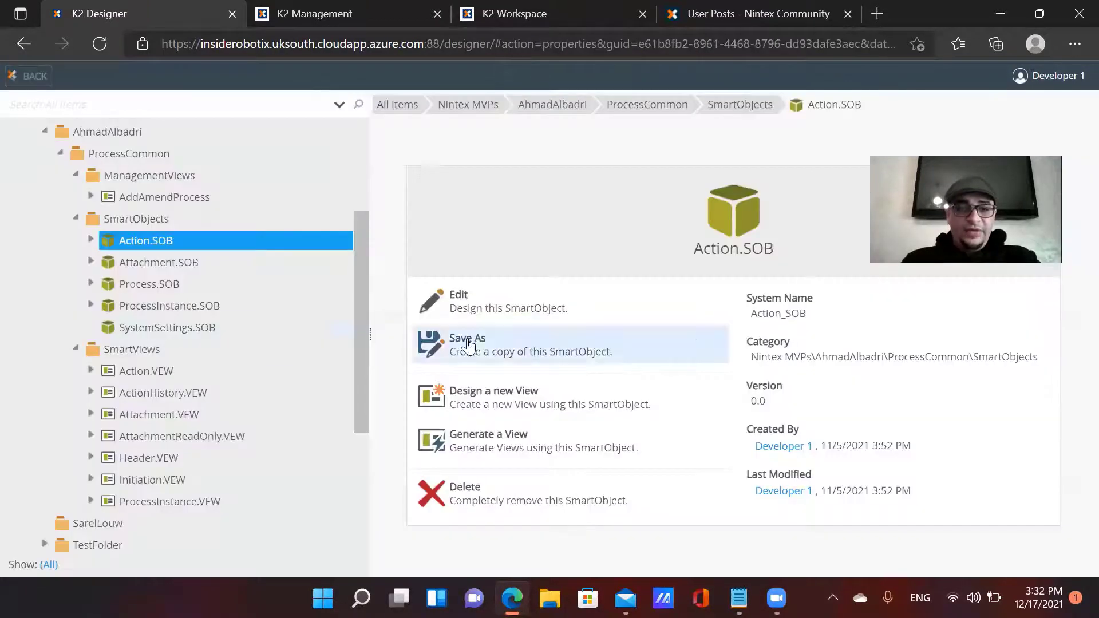
Open SystemSettings.SOB for editing, examine its ID and SystemLink properties, and close the editor without saving
left_click(199, 329)
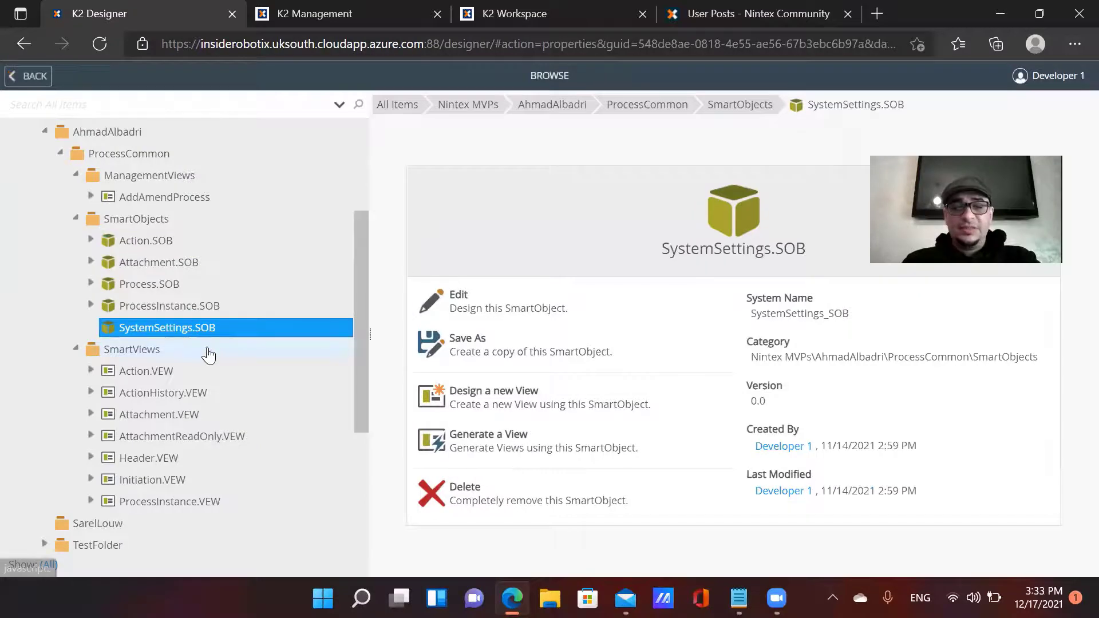
left_click(513, 312)
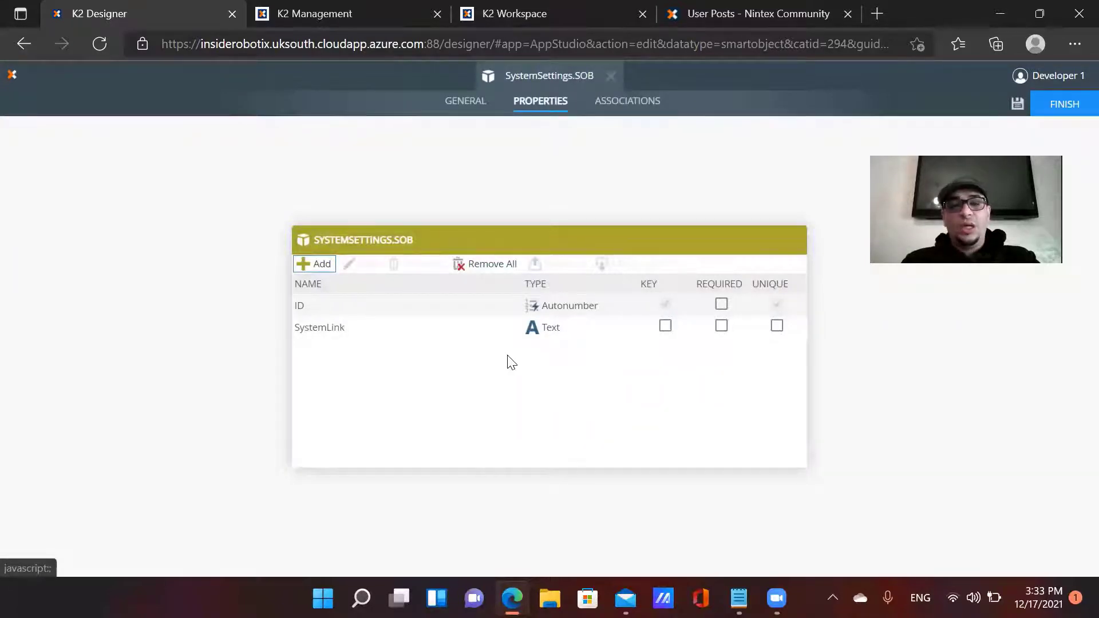
left_click(511, 335)
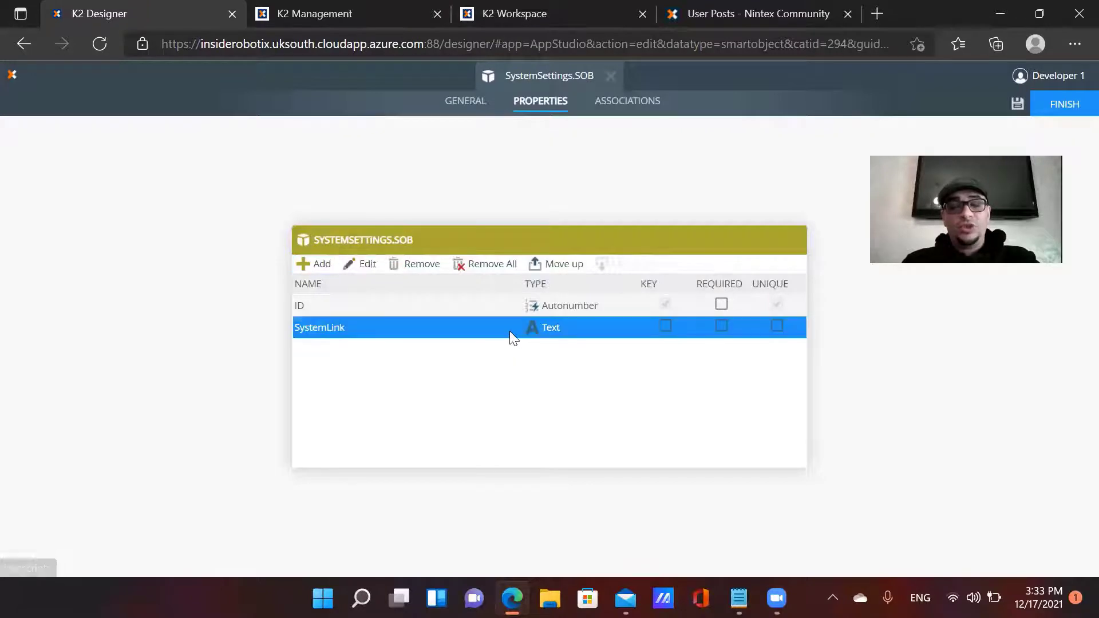
left_click(551, 306)
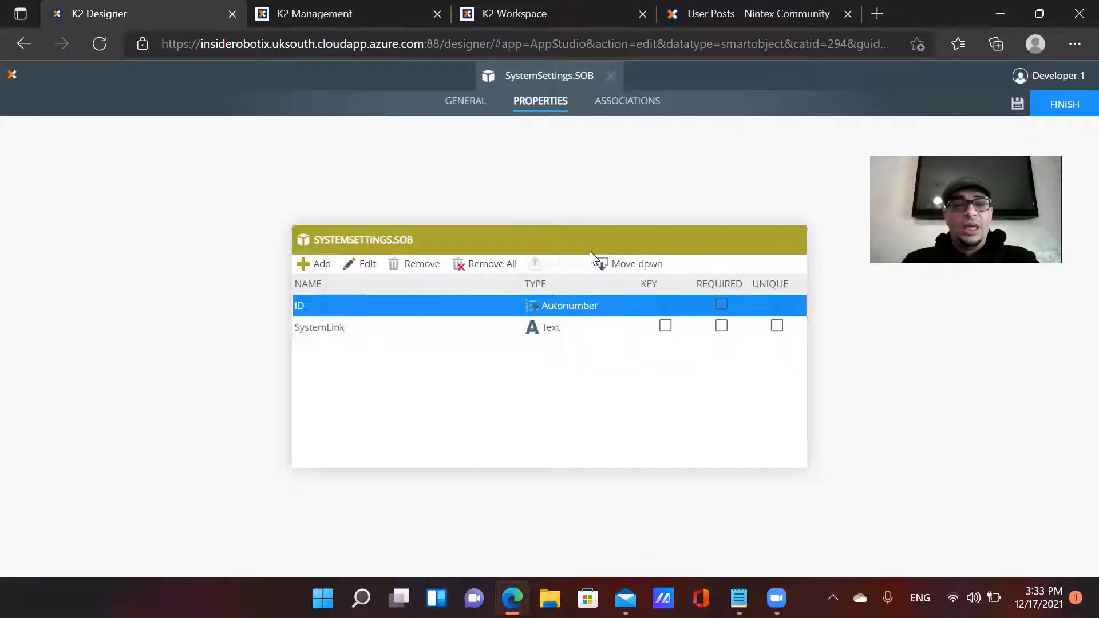
left_click(603, 320)
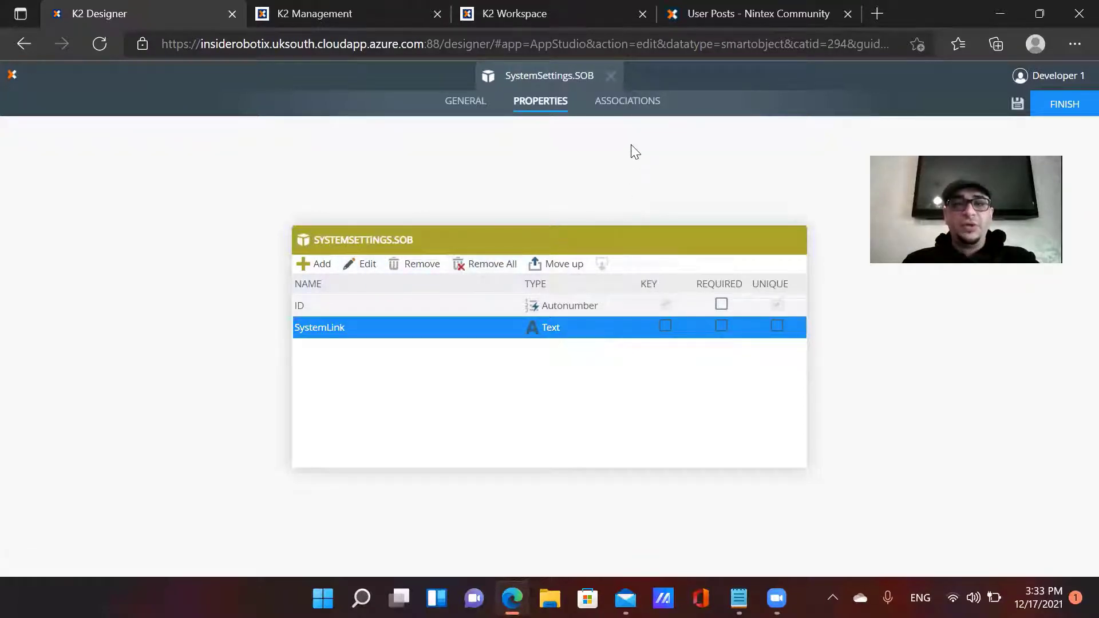
left_click(610, 76)
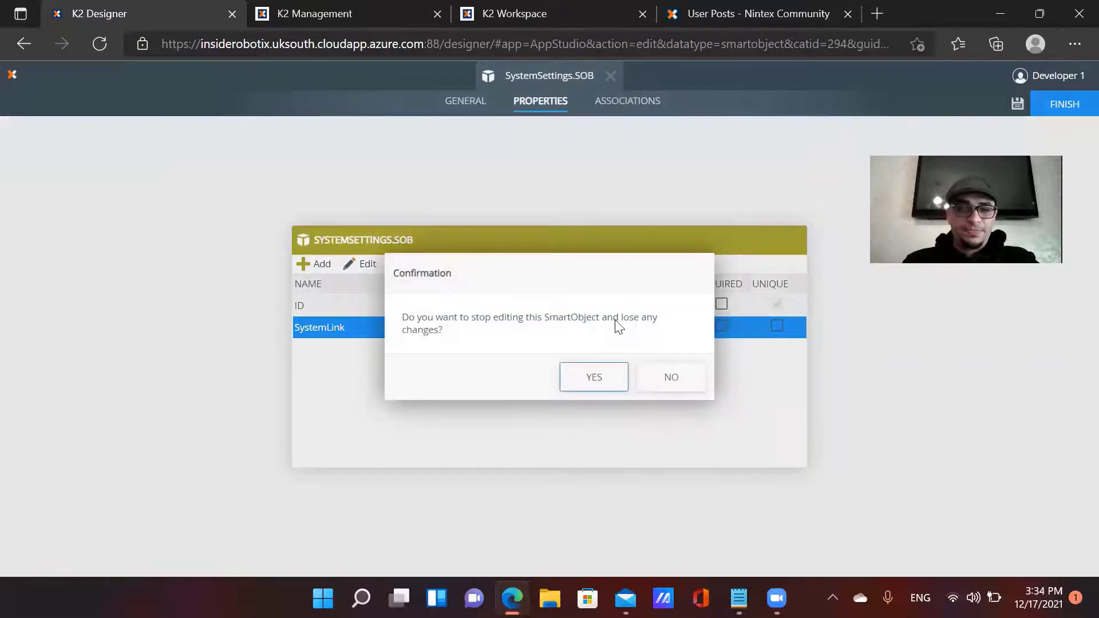
left_click(610, 380)
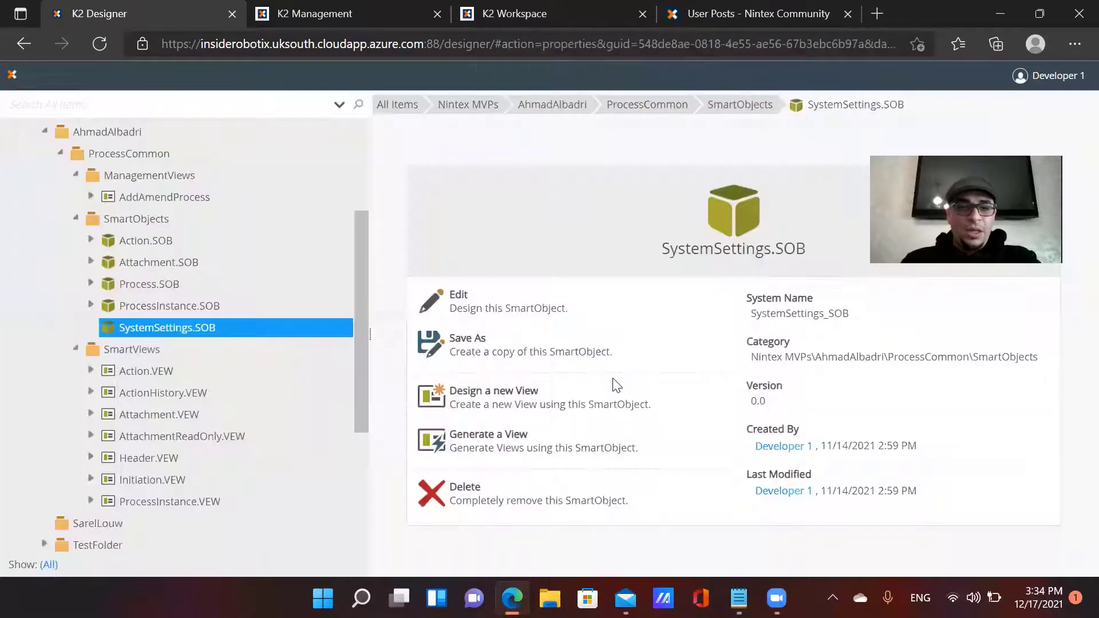
Open the Header.VEW SmartView for editing and inspect the Name of Process label in its layout
left_click(162, 240)
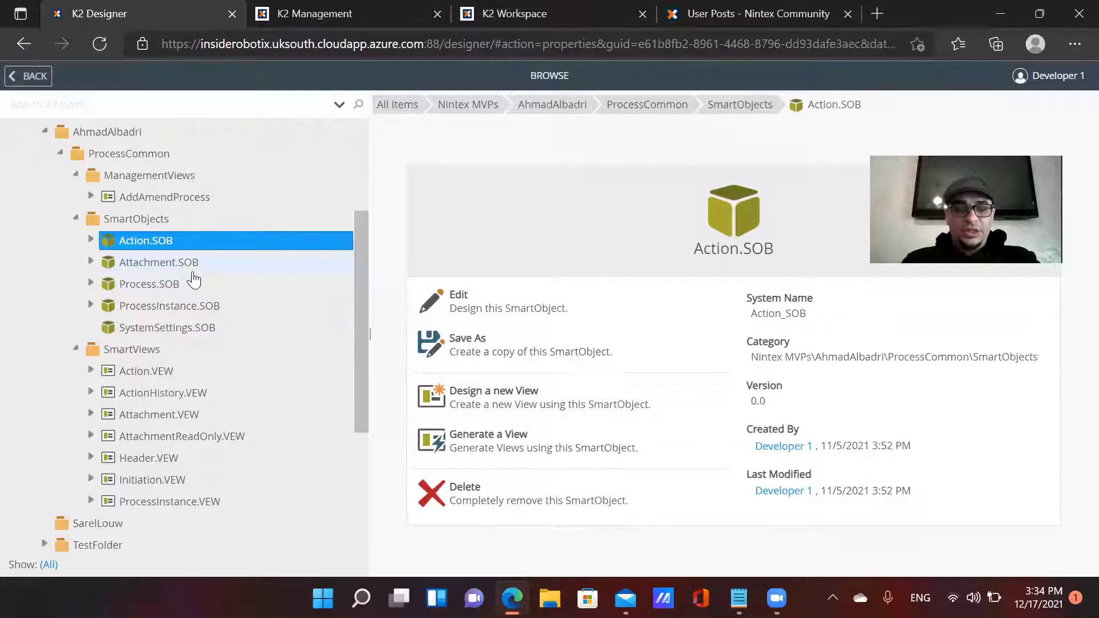
scroll(195, 283, "down", 1)
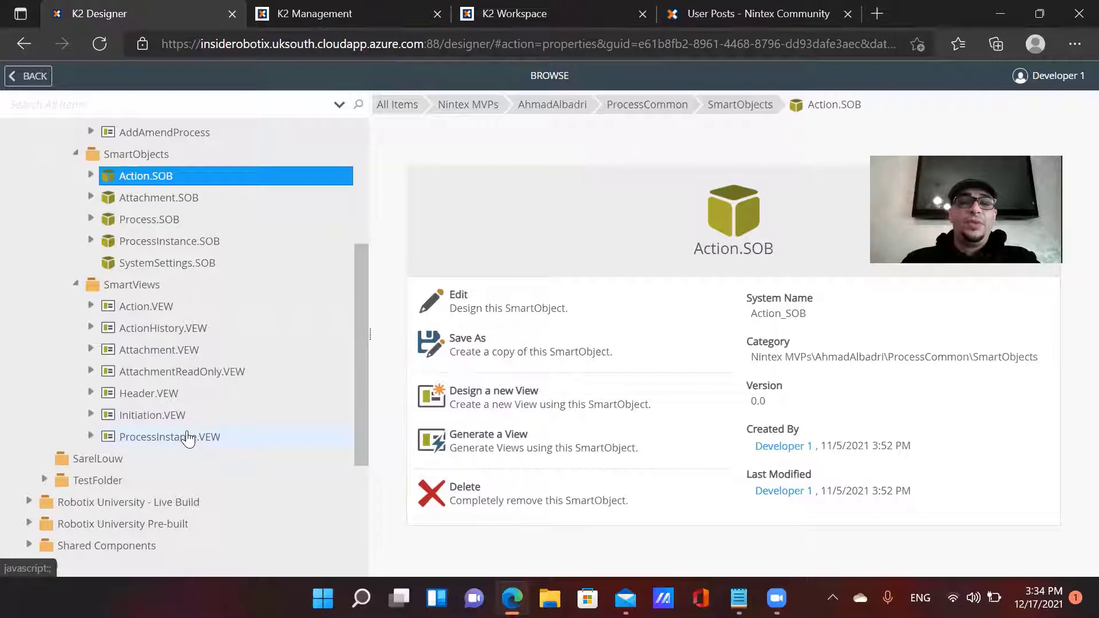
left_click(167, 401)
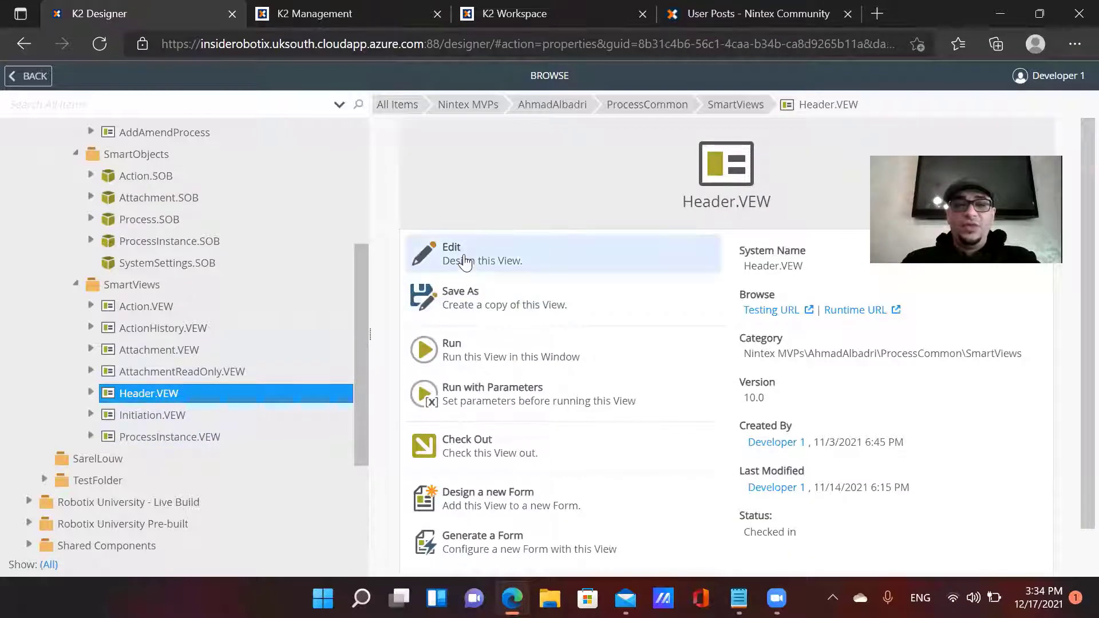
left_click(464, 258)
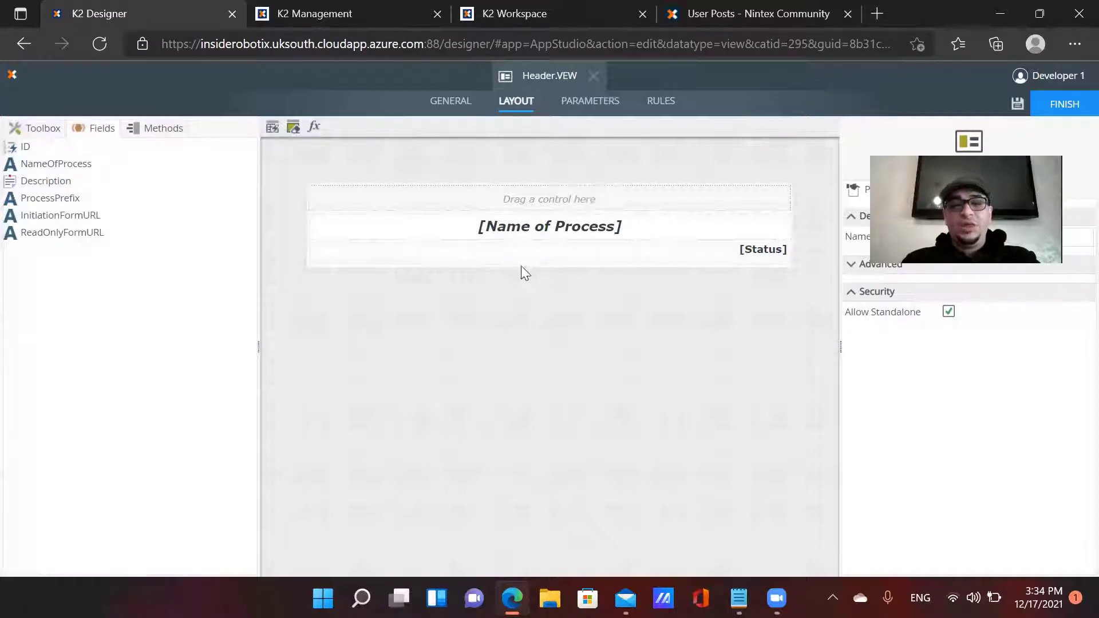
left_click(560, 230)
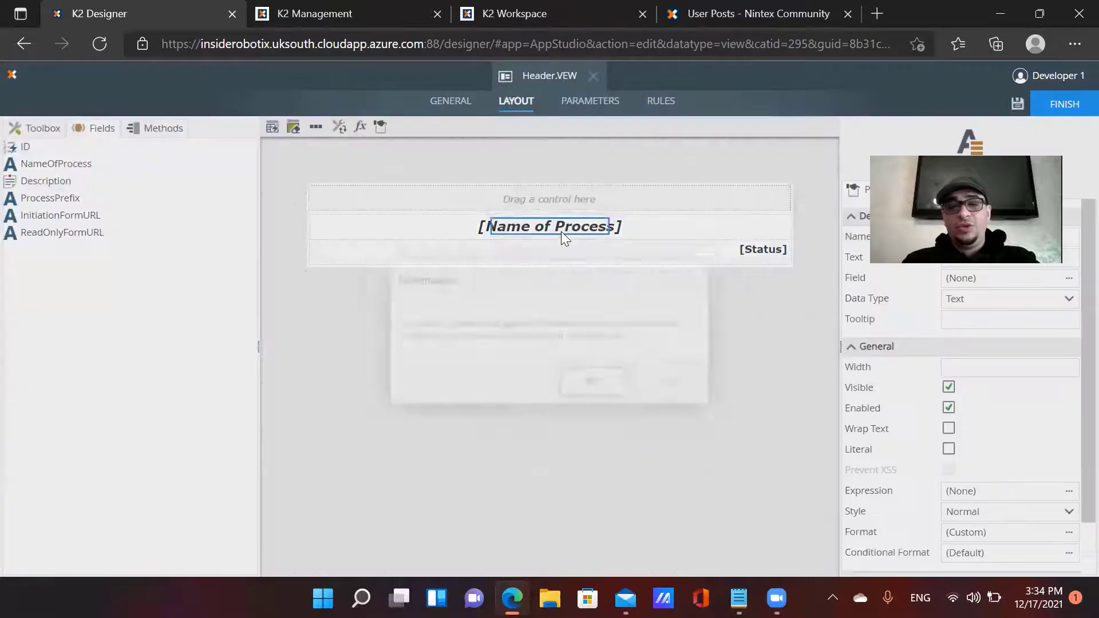
left_click(601, 385)
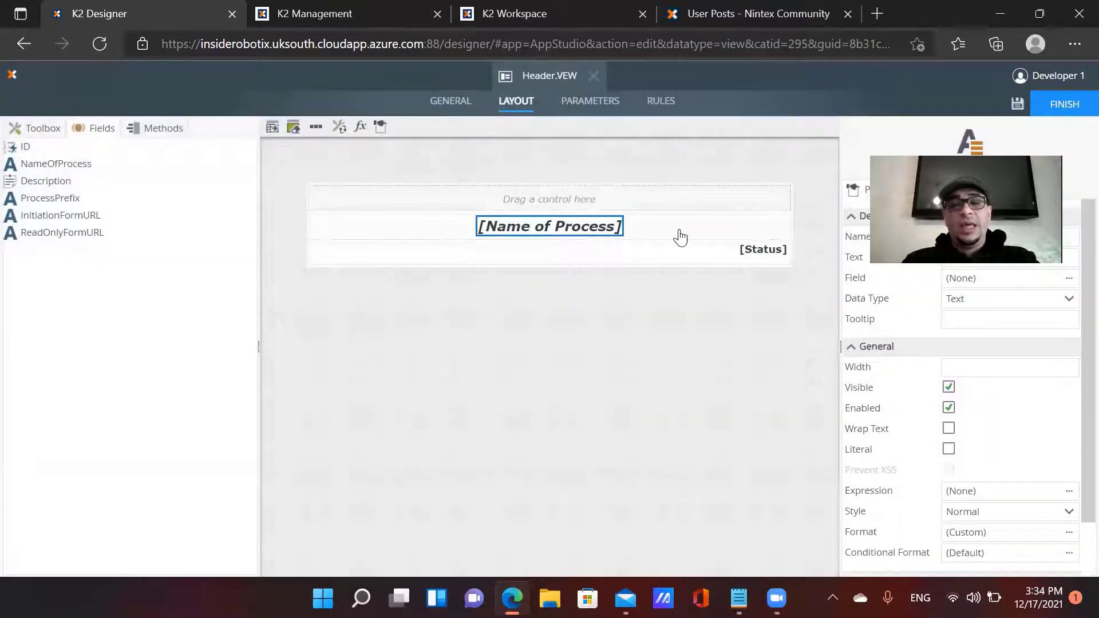
Inspect the Status label in the Header.VEW layout, and open the view's Initialize rule for editing
left_click(756, 253)
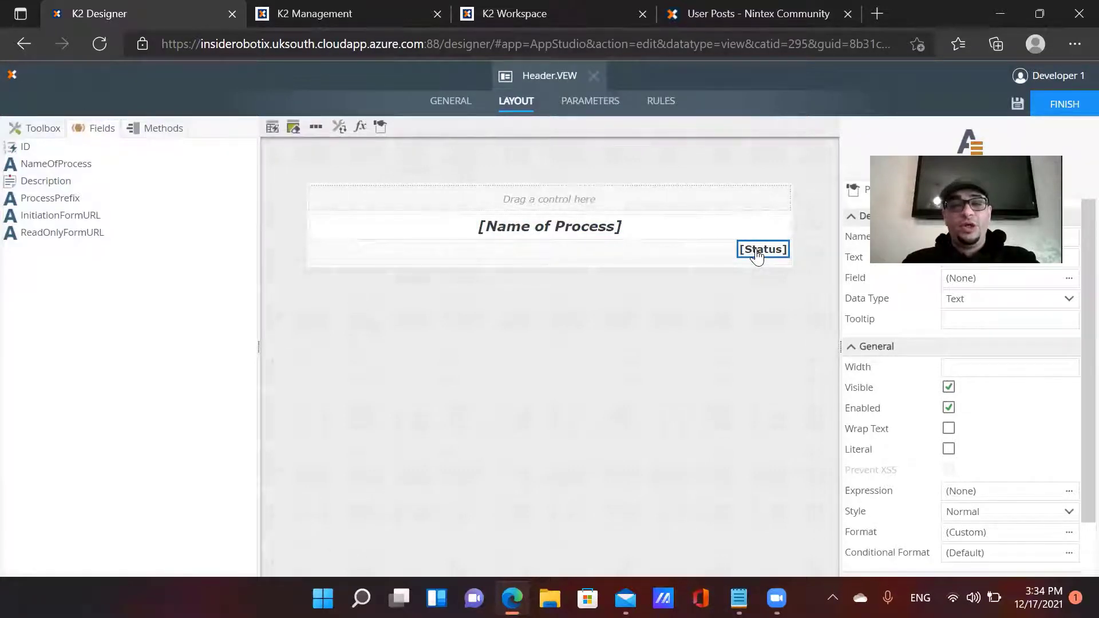
left_click(661, 112)
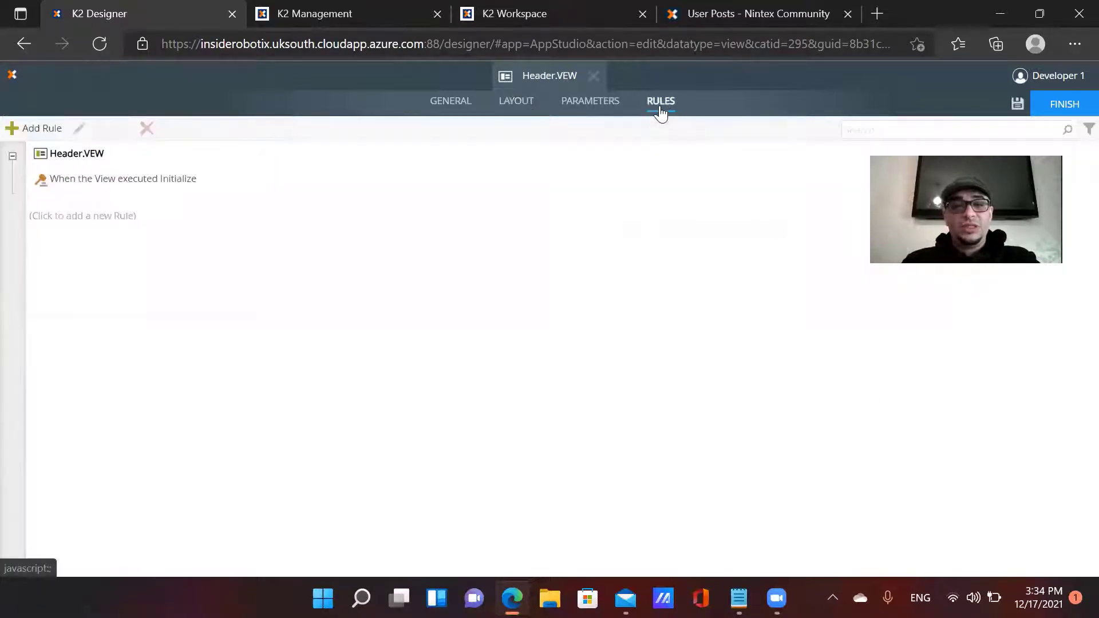
left_click(143, 184)
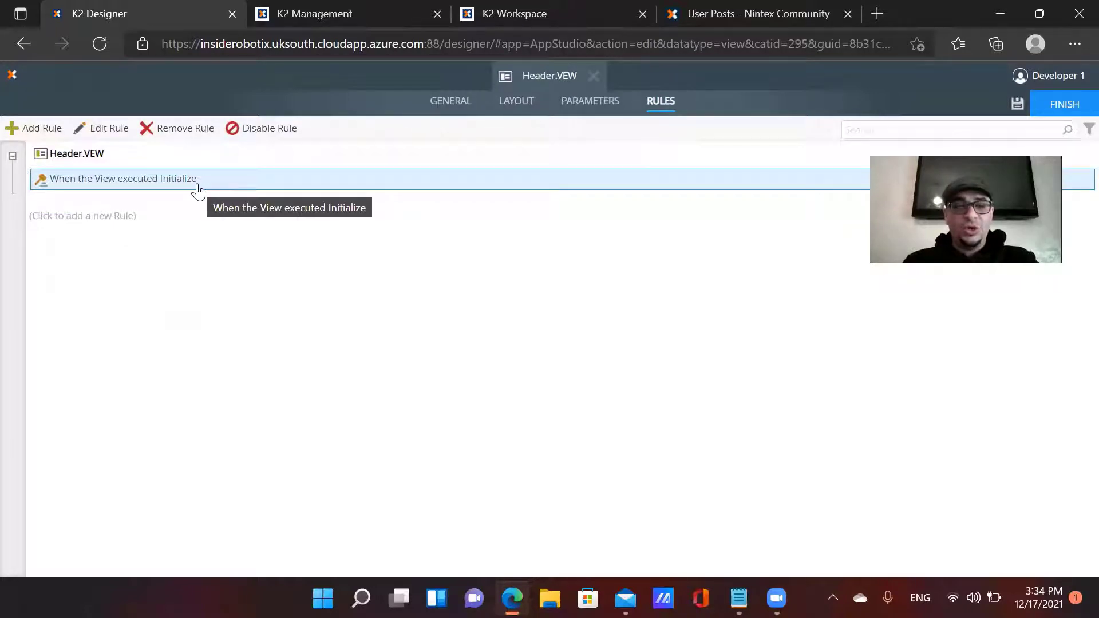
left_click(111, 130)
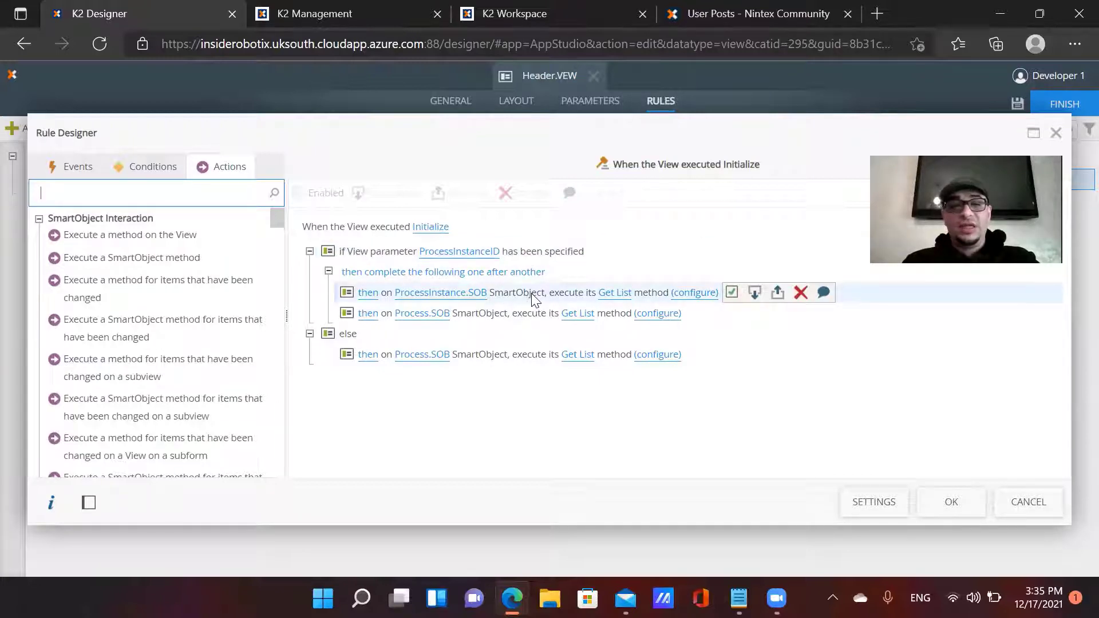
Review the input and output mappings of the ProcessInstance.SOB and Process.SOB Get List actions under the ProcessInstanceID condition
left_click(686, 293)
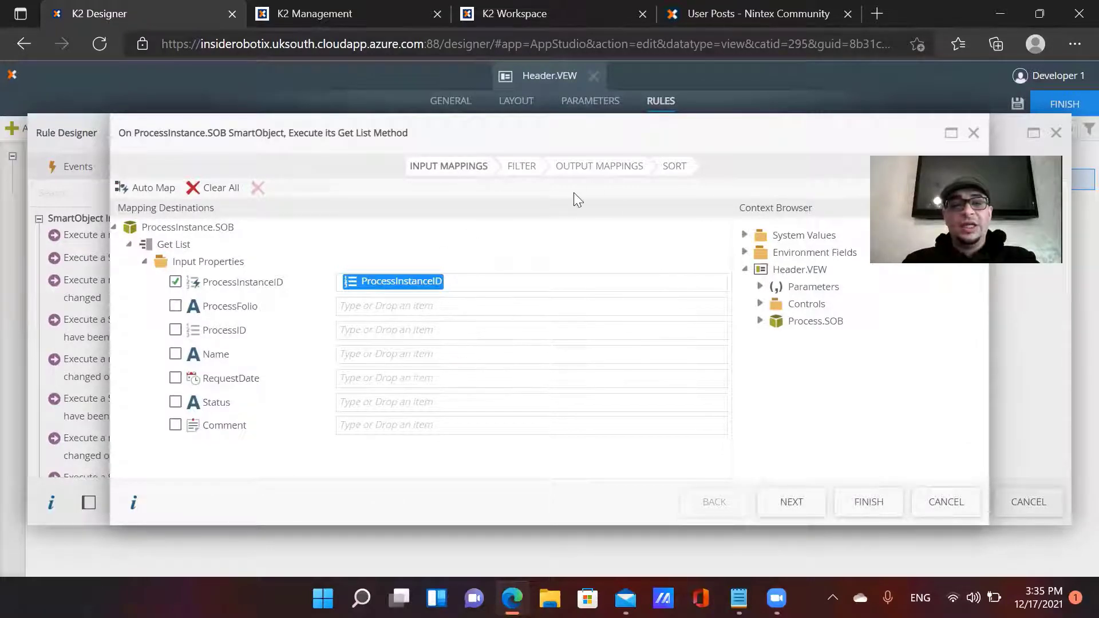
left_click(602, 167)
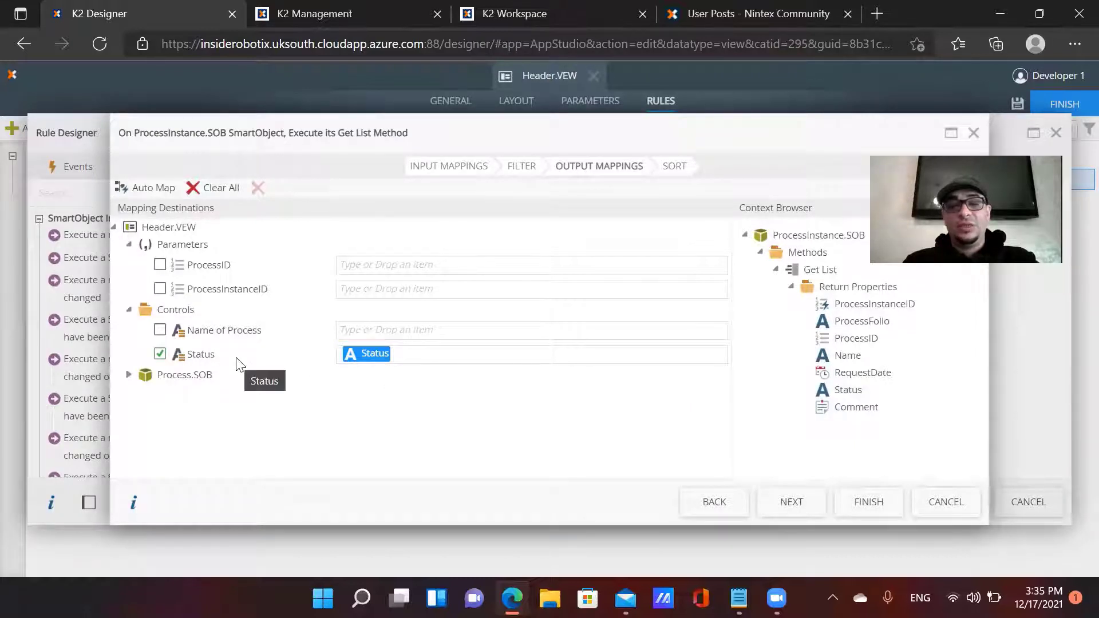
left_click(888, 514)
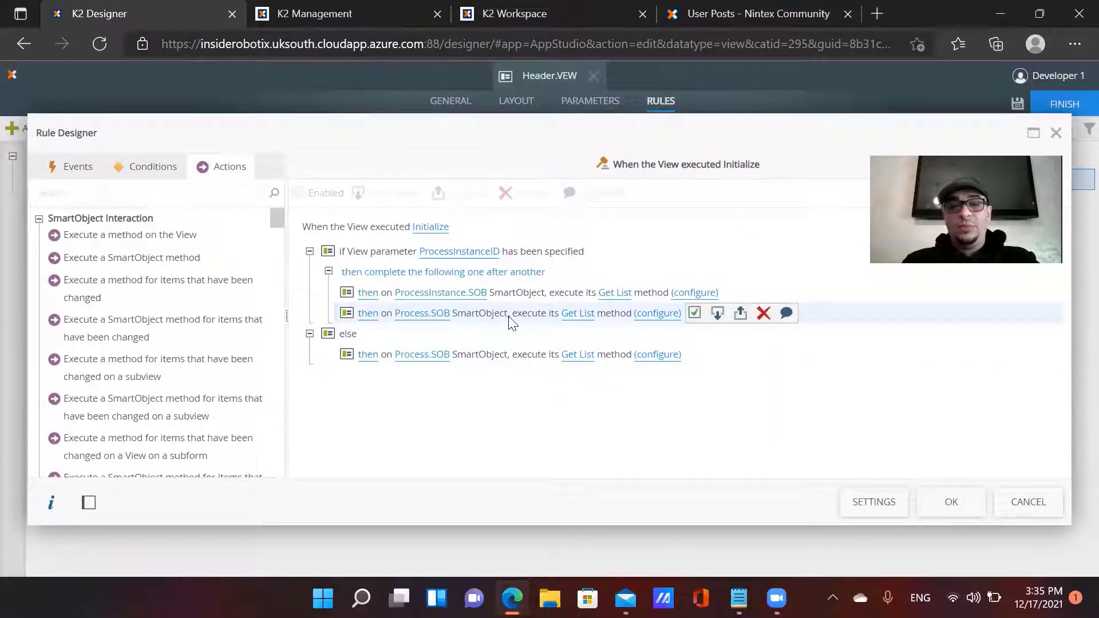
left_click(646, 313)
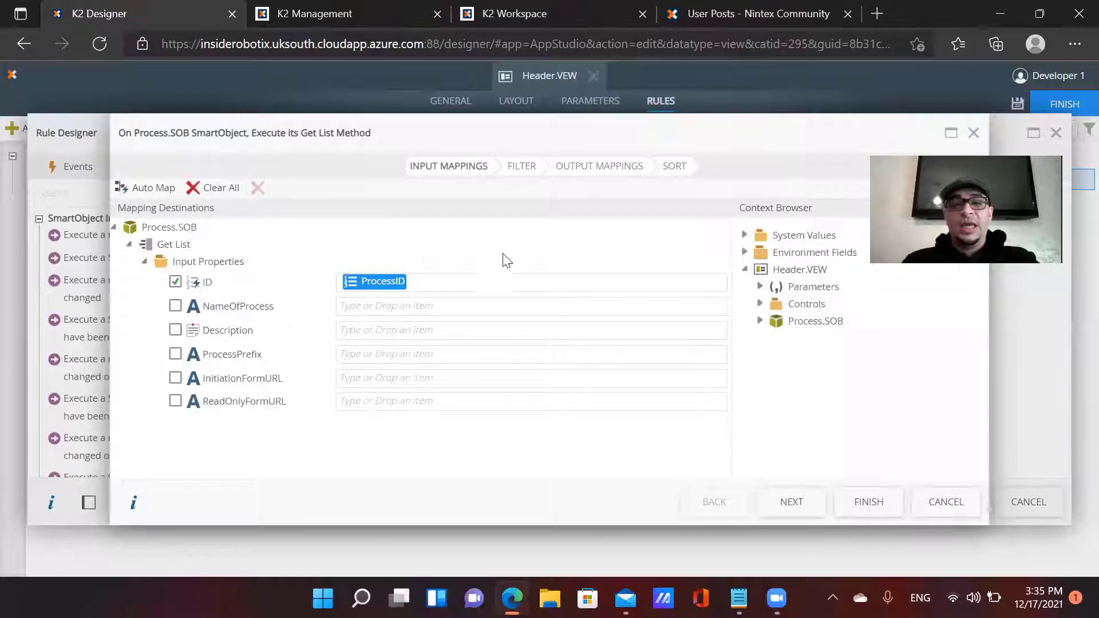
left_click(595, 170)
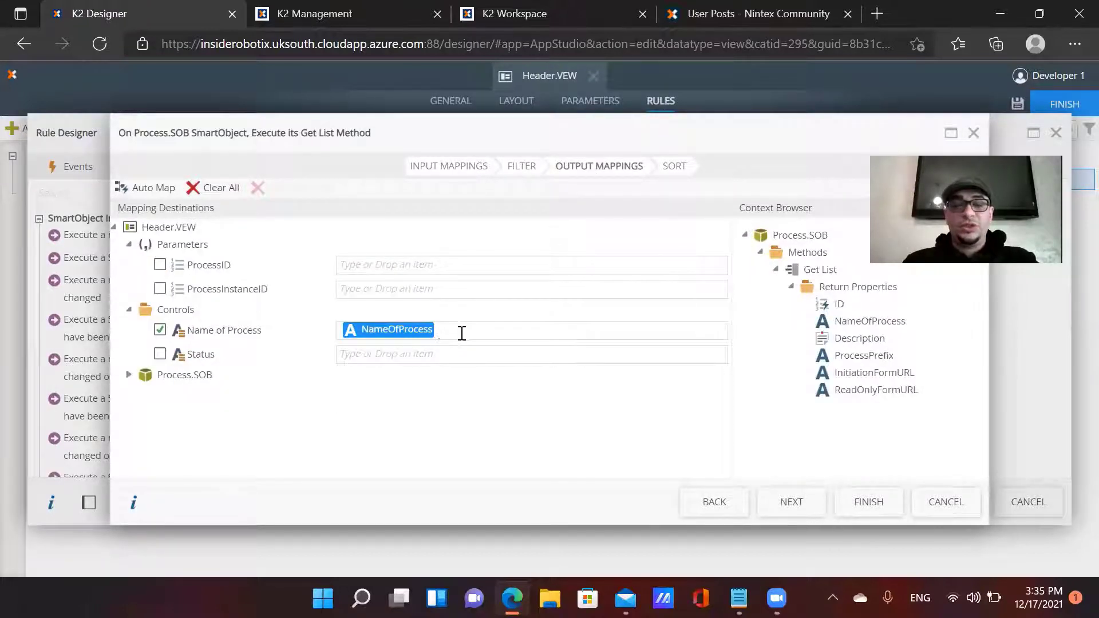
left_click(862, 506)
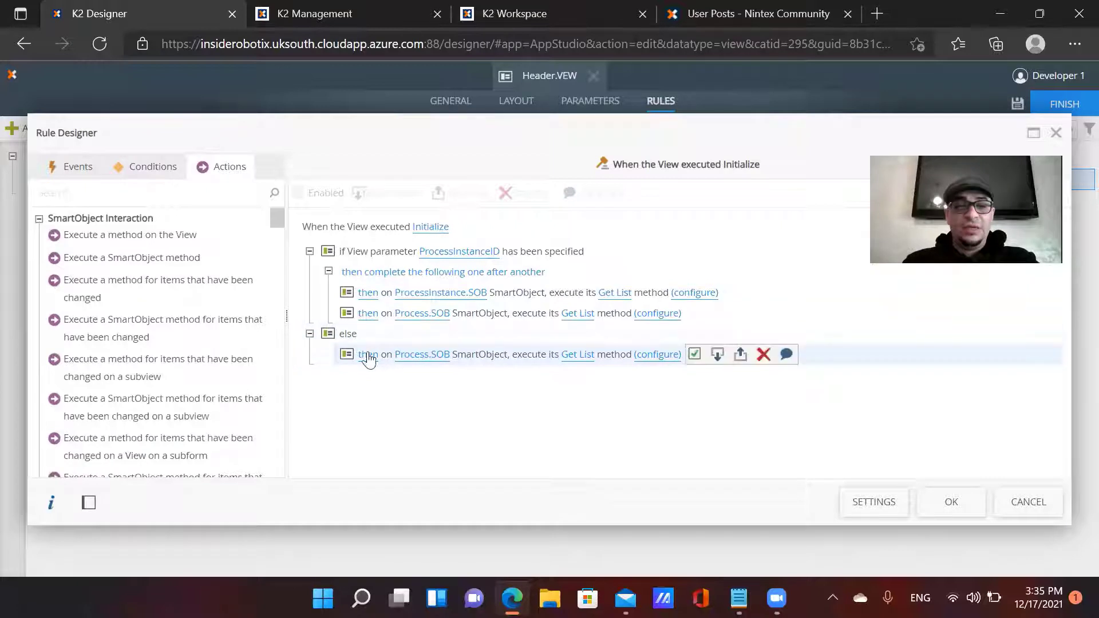
Review the input and output mappings of the Process.SOB Get List action in the else branch
left_click(657, 356)
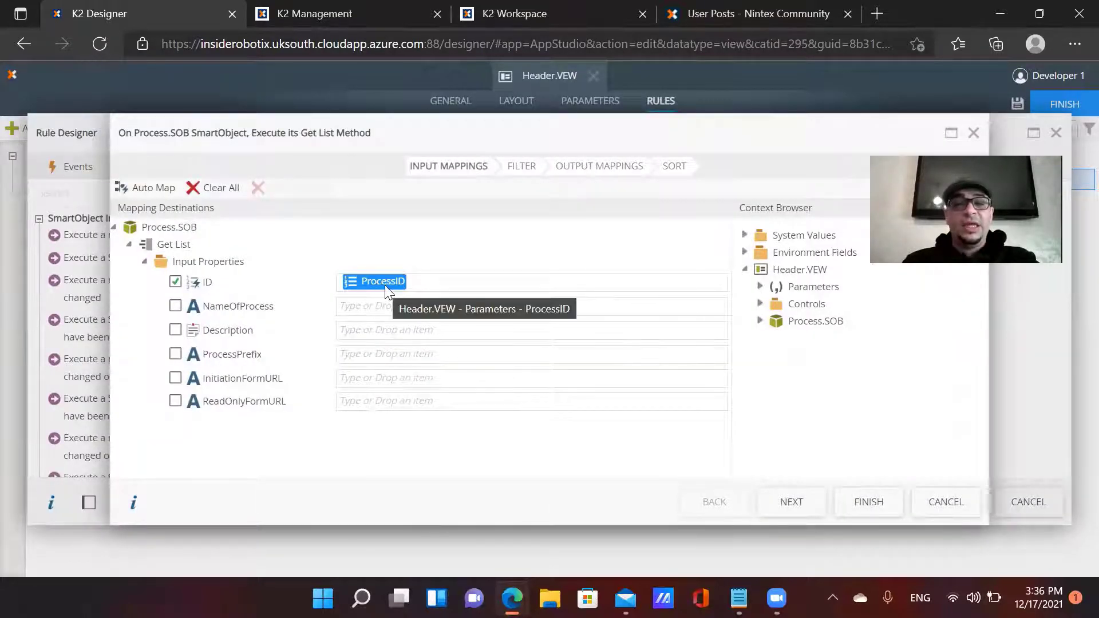
left_click(608, 168)
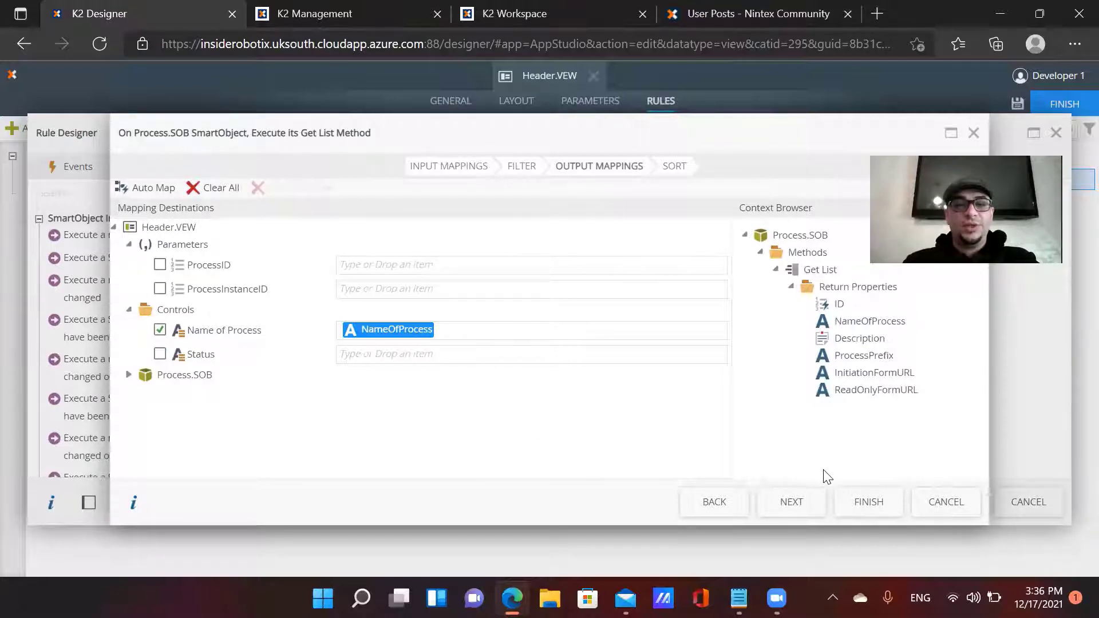
left_click(868, 502)
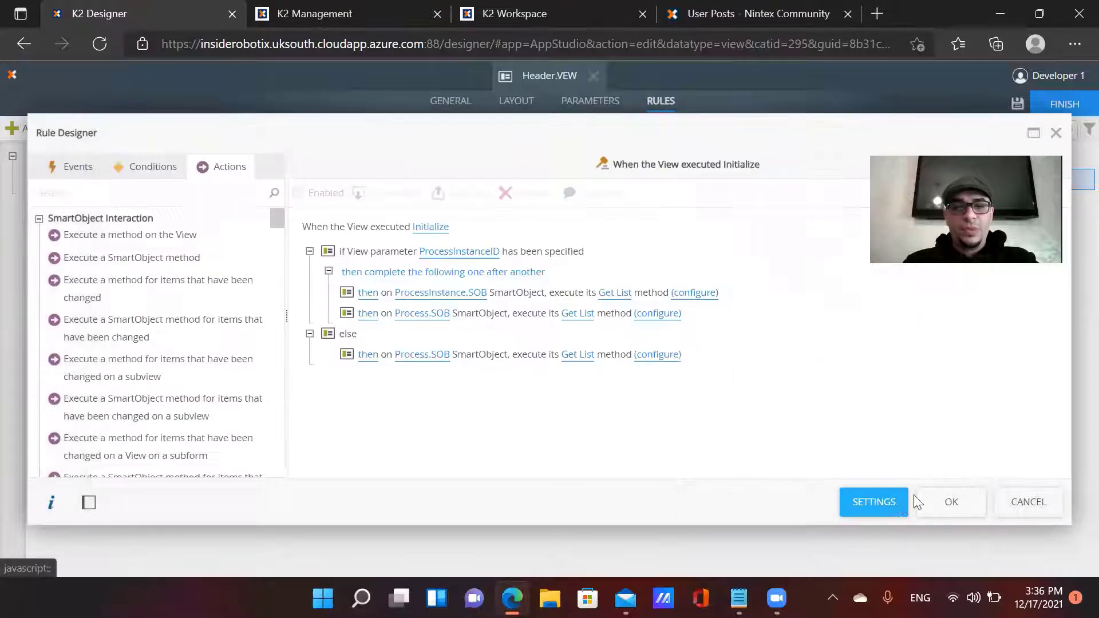
Accept the Initialize rule, finish editing Header.VEW, and check the view in
left_click(975, 503)
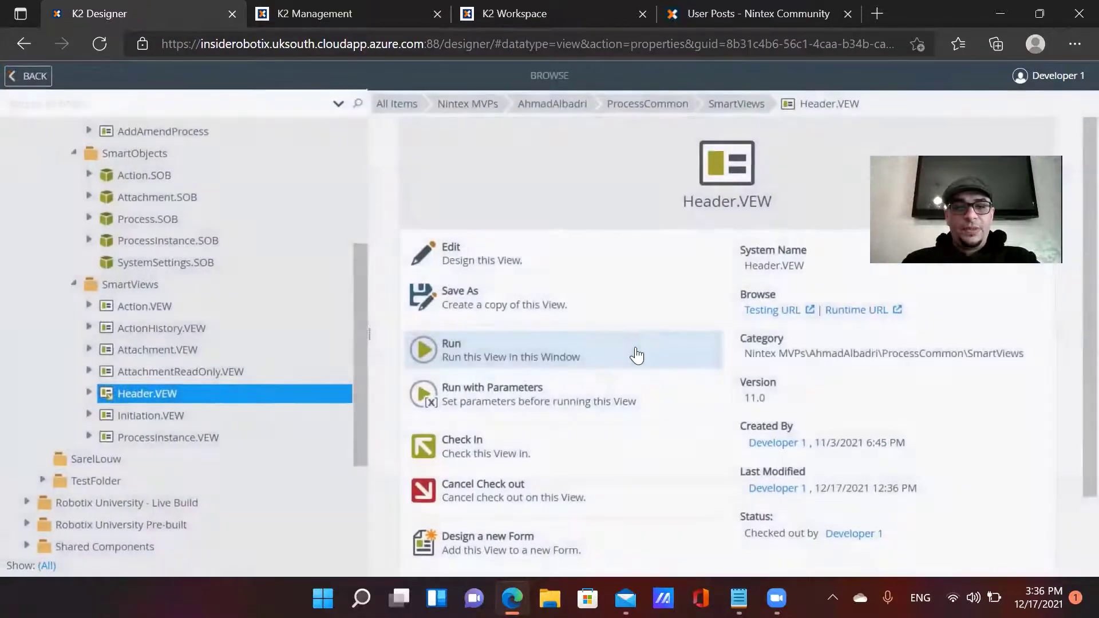
left_click(536, 450)
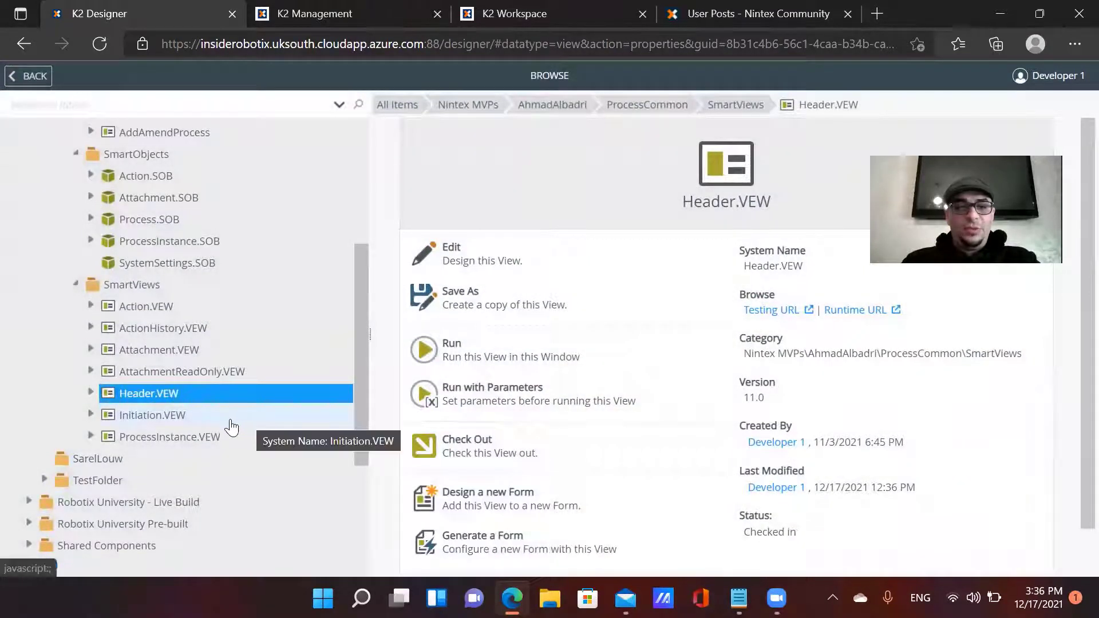
Open the Initiation.VEW SmartView for editing, and examine its comment box and Submit button layout along with its rule list
left_click(191, 418)
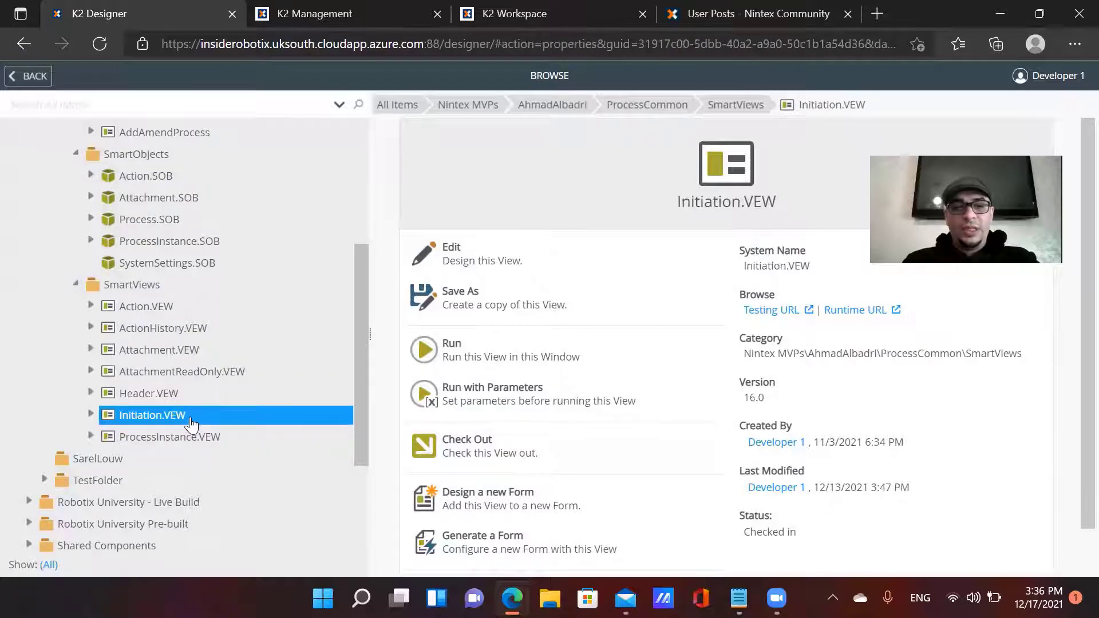
left_click(485, 248)
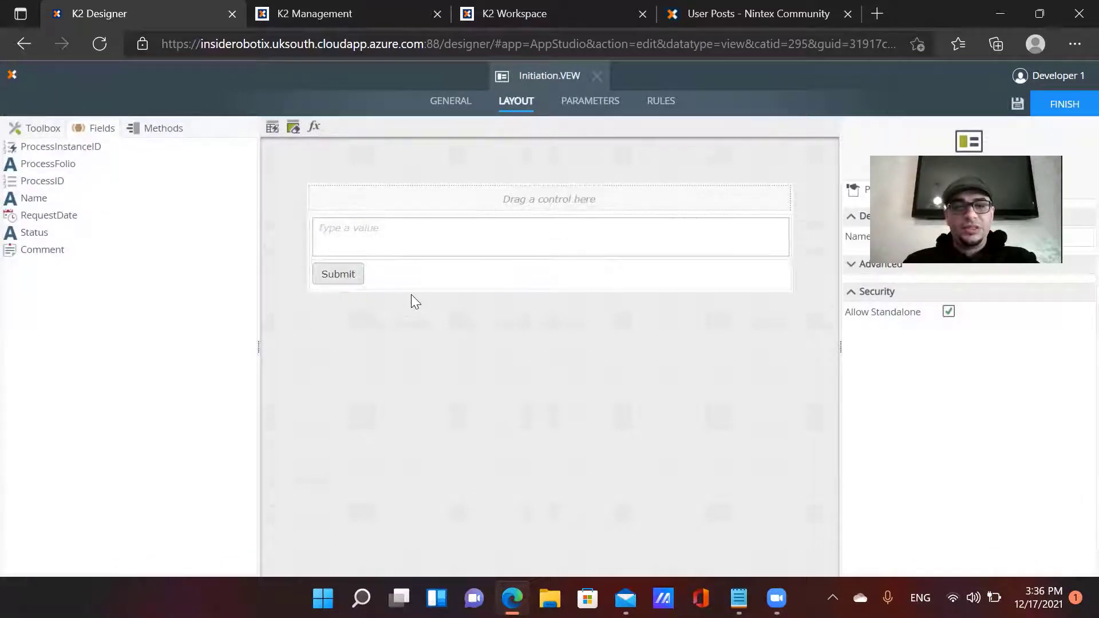
left_click(663, 103)
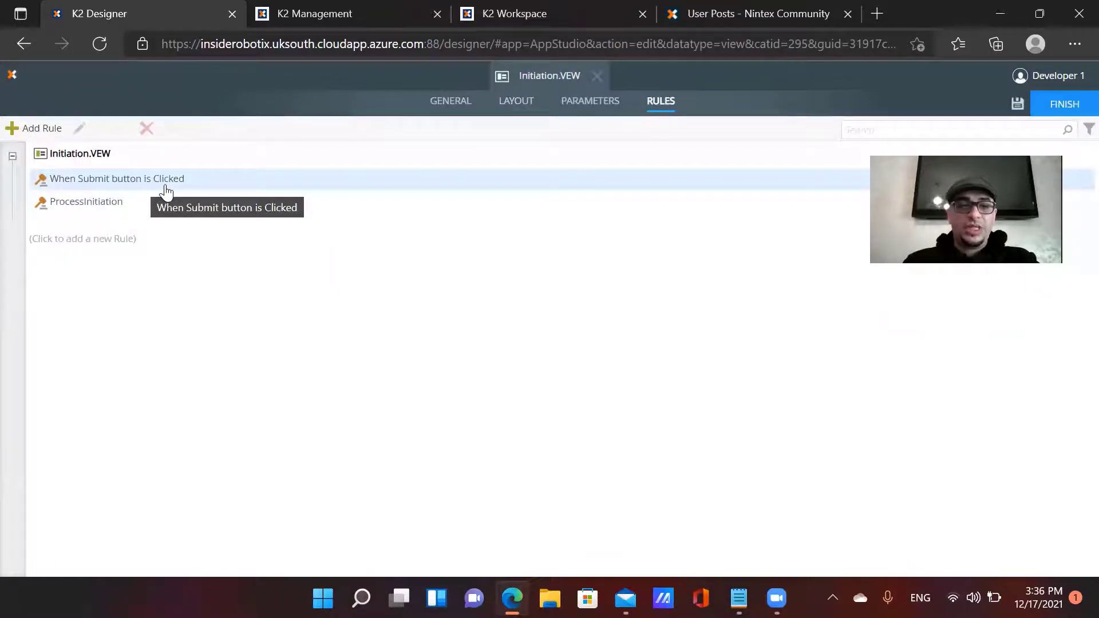
left_click(131, 211)
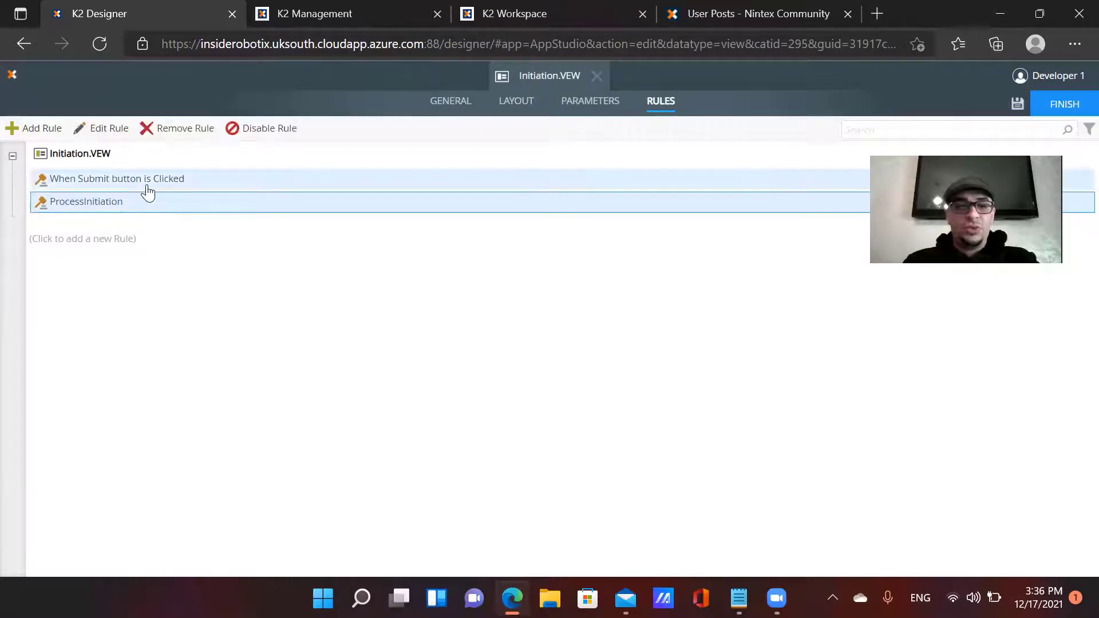
left_click(148, 192)
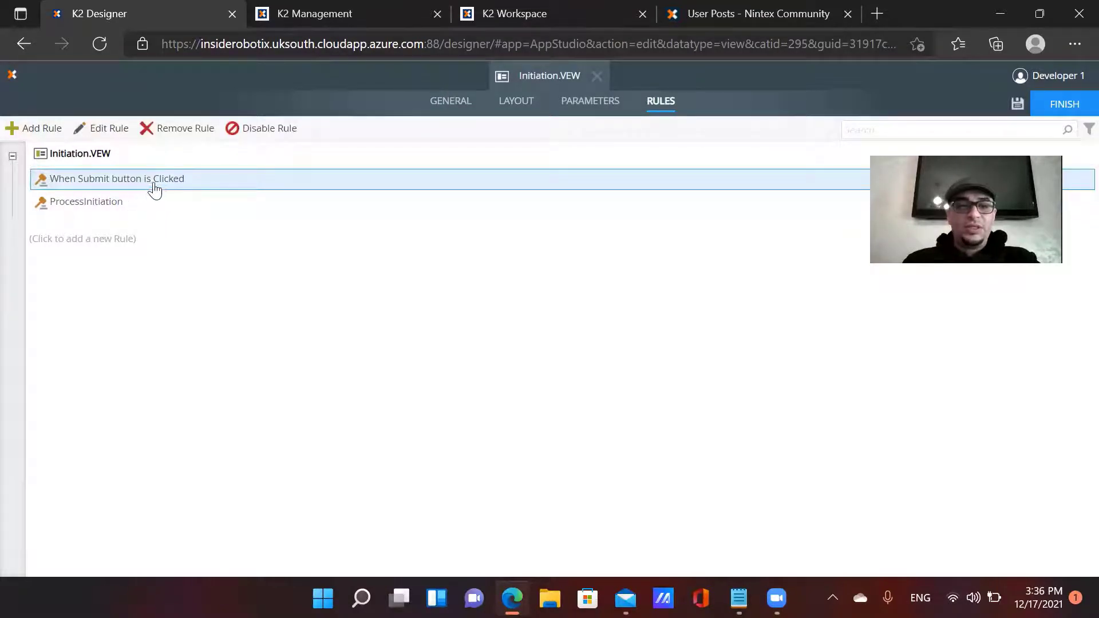
left_click(516, 101)
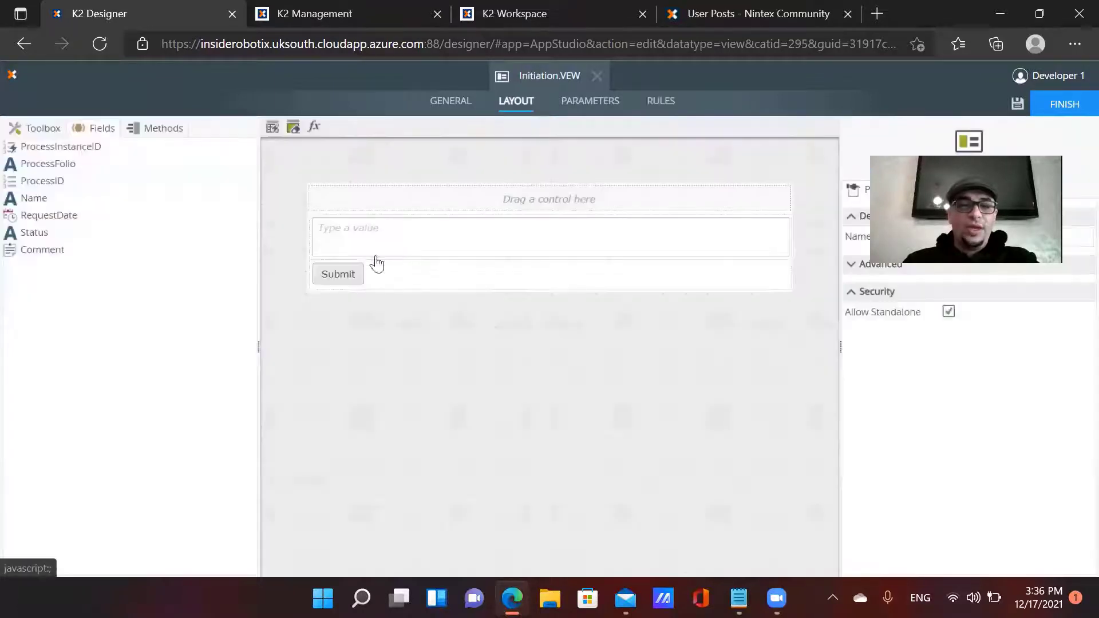
left_click(661, 105)
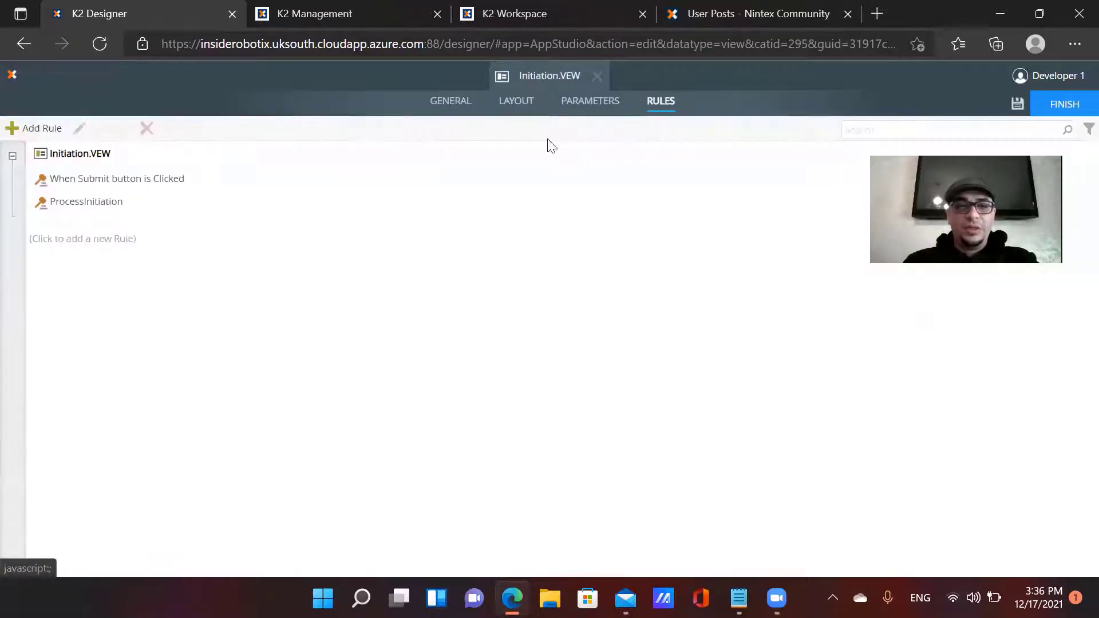
Open the "When Submit button is Clicked" rule of Initiation.VEW for editing
left_click(160, 193)
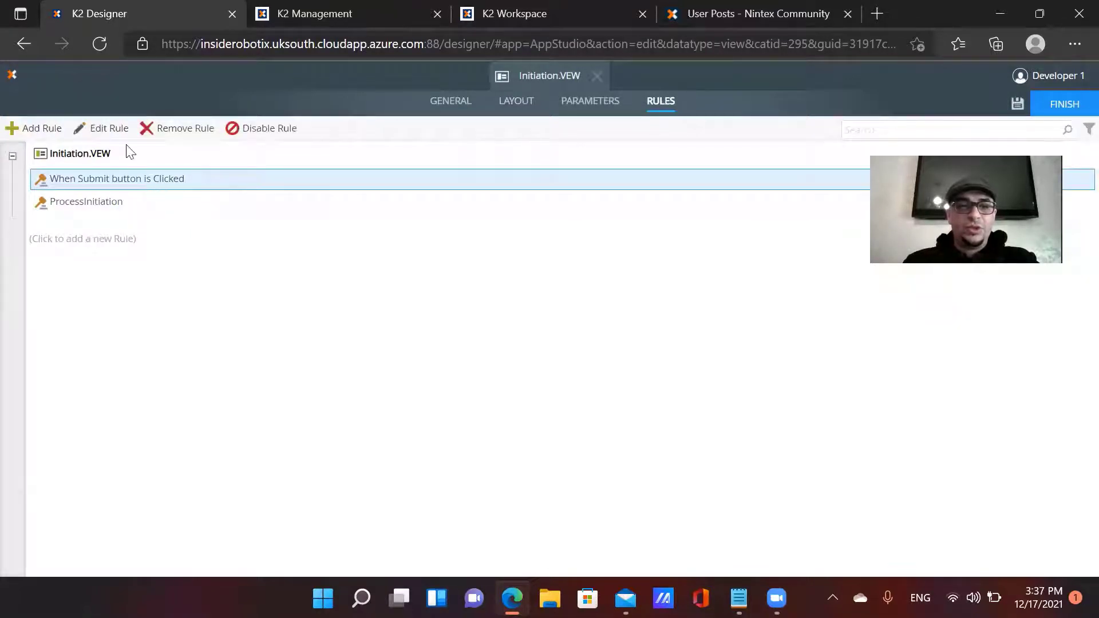
left_click(113, 131)
left_click(591, 375)
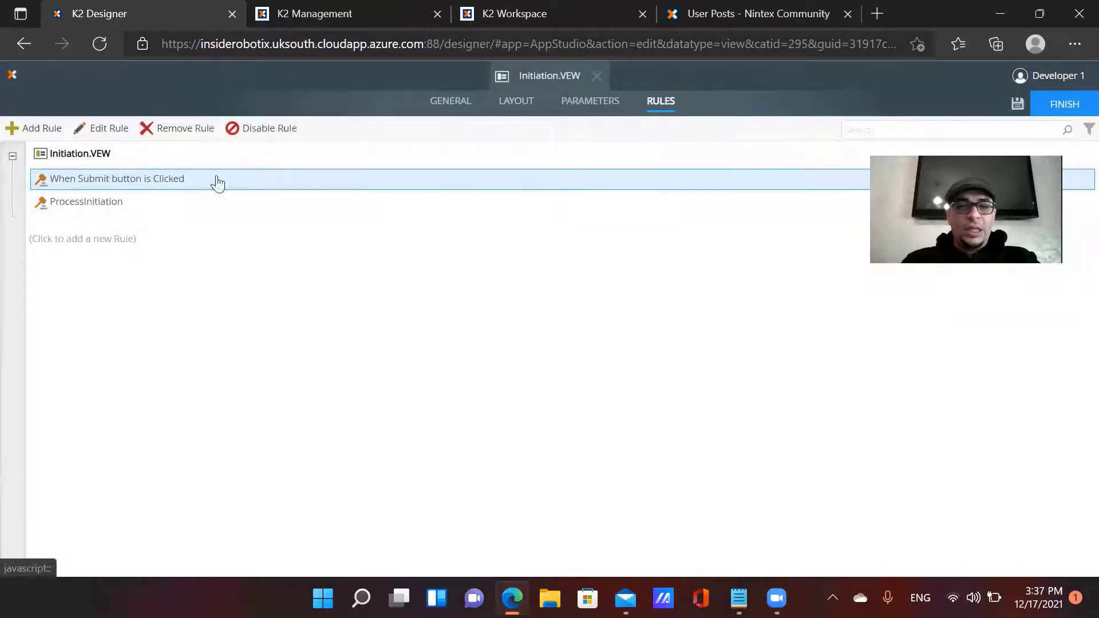
left_click(109, 131)
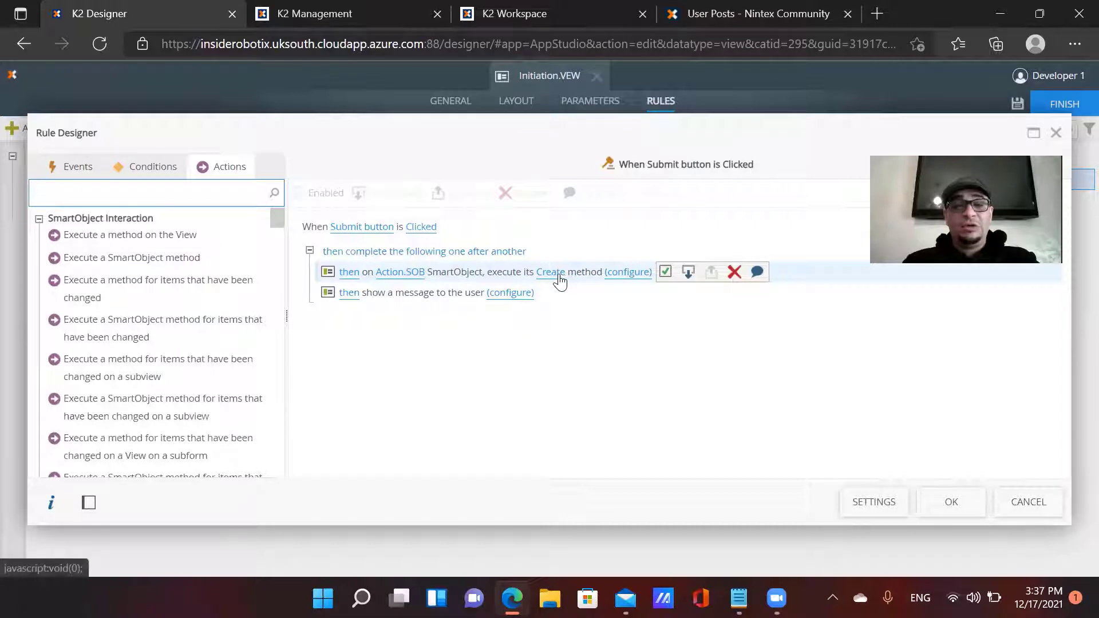
Review the Action.SOB Create action's input and output mappings, examining the Current User, Current Date and view parameter sources
left_click(619, 274)
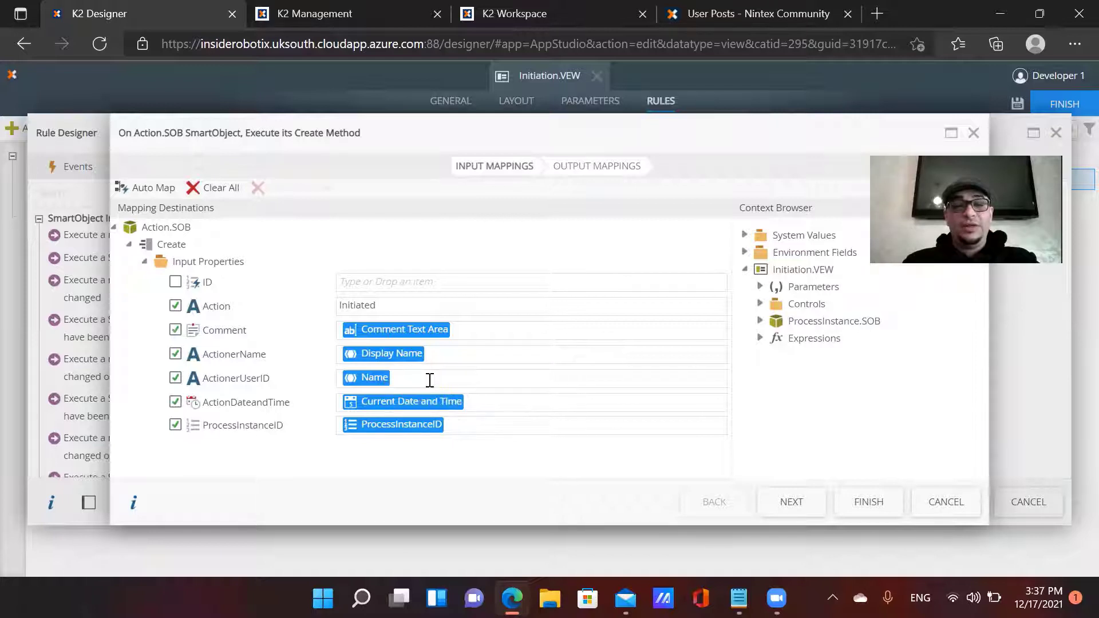
left_click(745, 236)
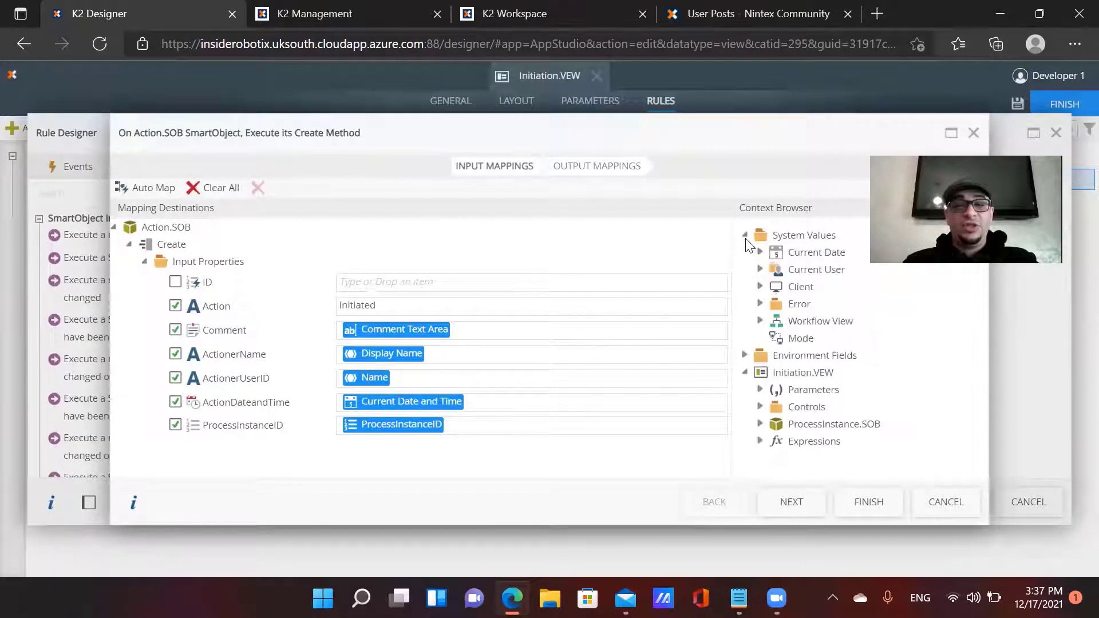
left_click(760, 270)
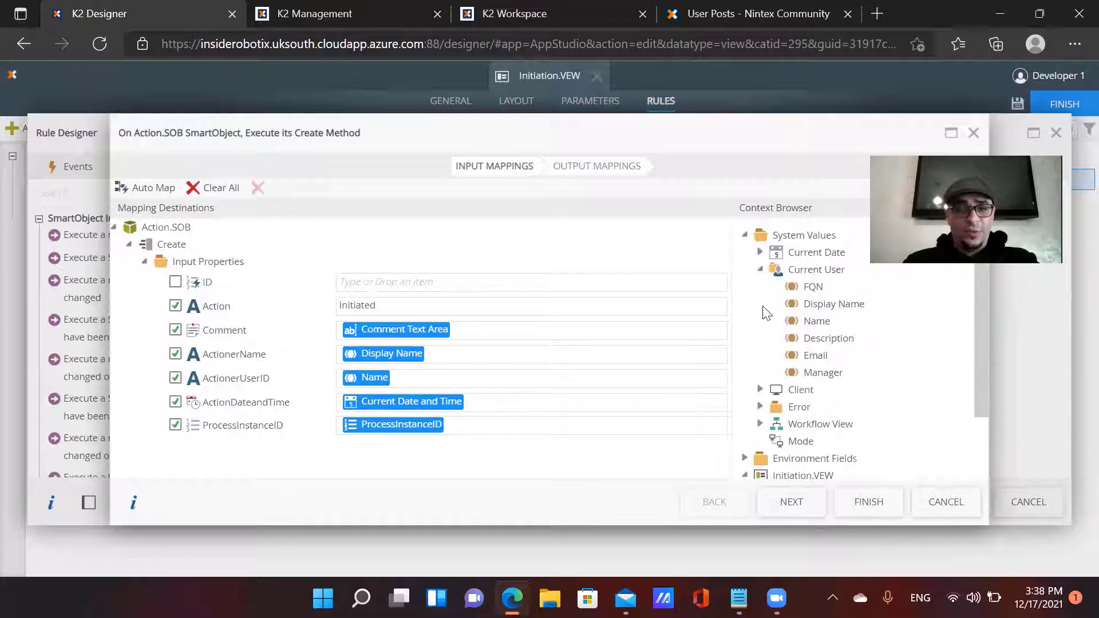
left_click(760, 253)
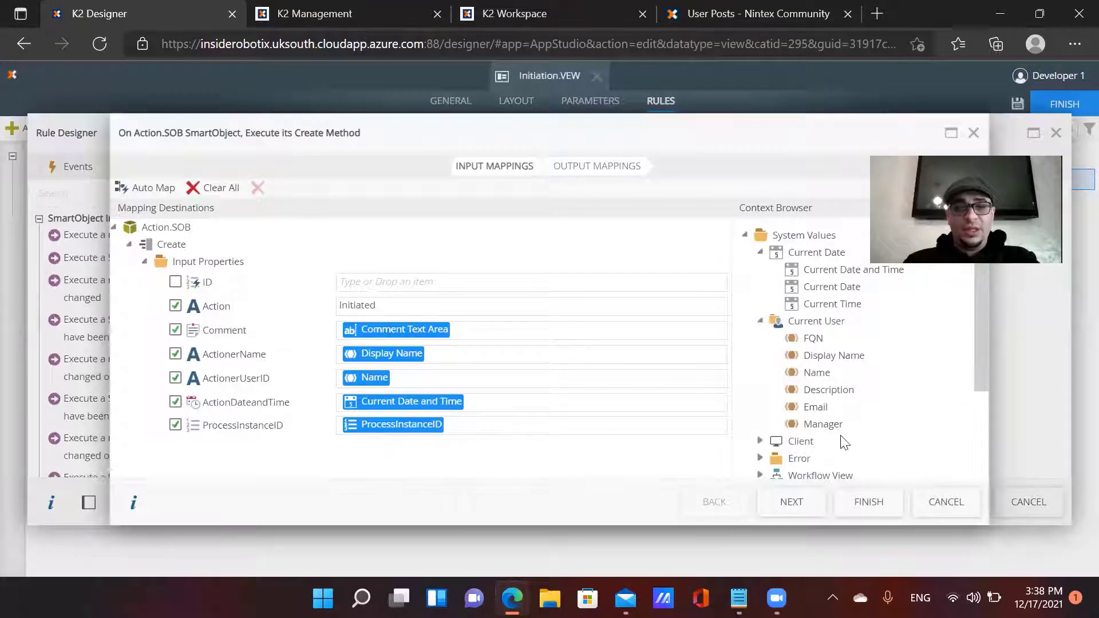
scroll(841, 434, "down", 3)
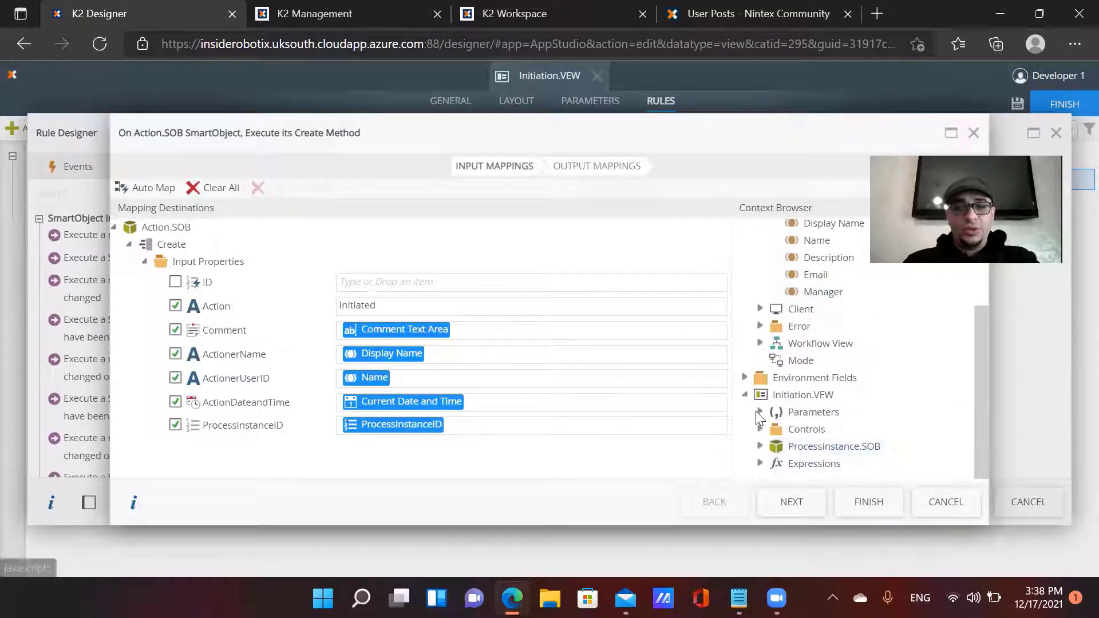
left_click(757, 413)
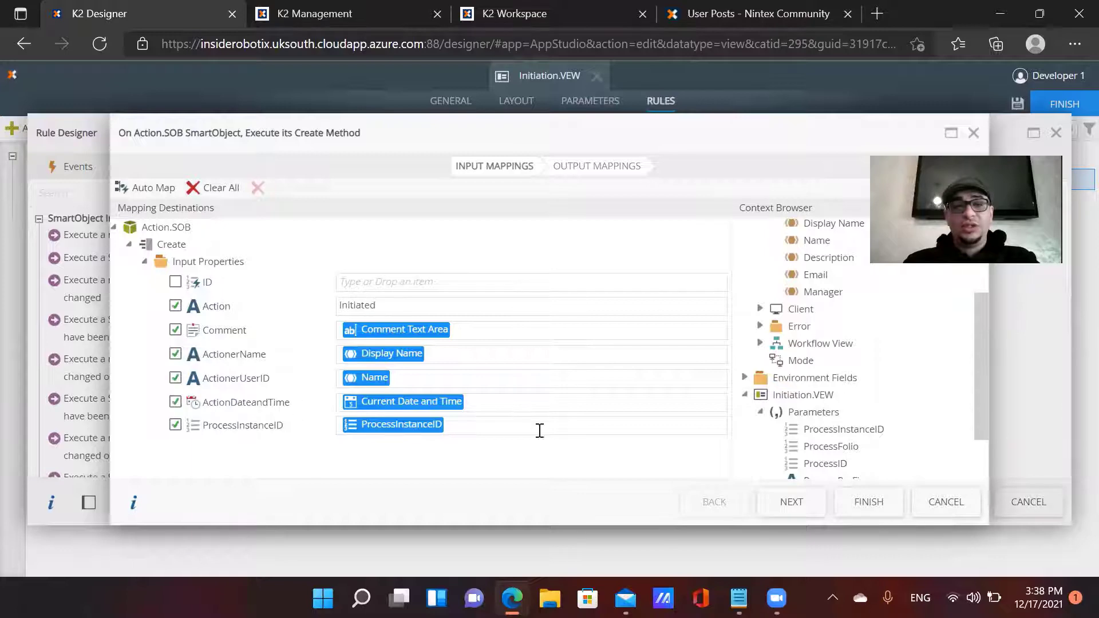
left_click(617, 172)
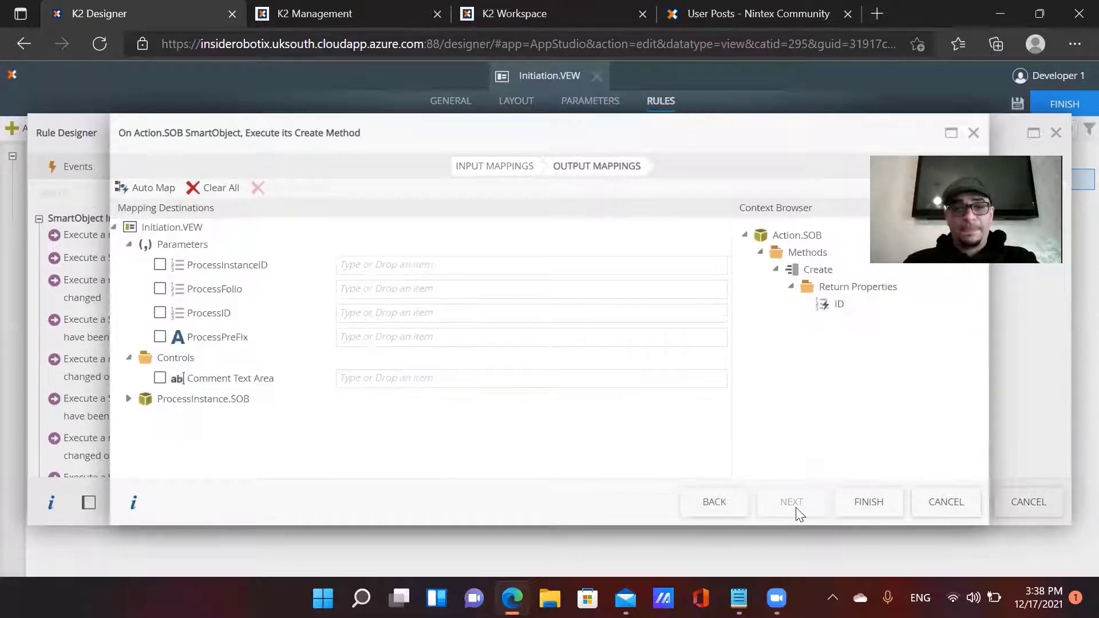
left_click(867, 501)
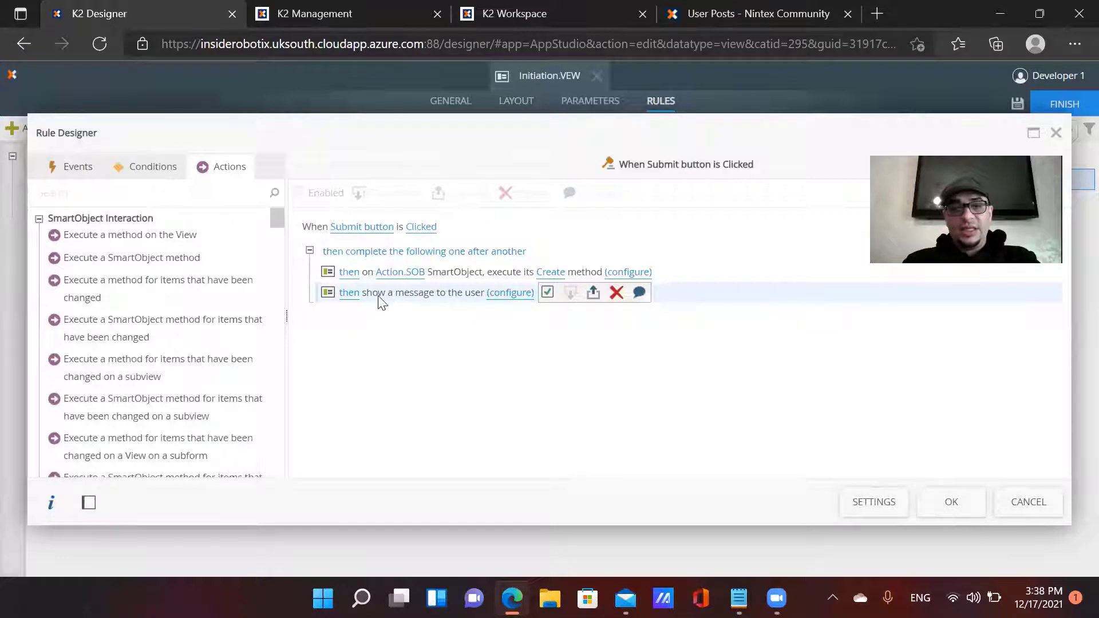
Review the message action's body text and the view parameters available to it, and accept the Submit button rule
left_click(500, 295)
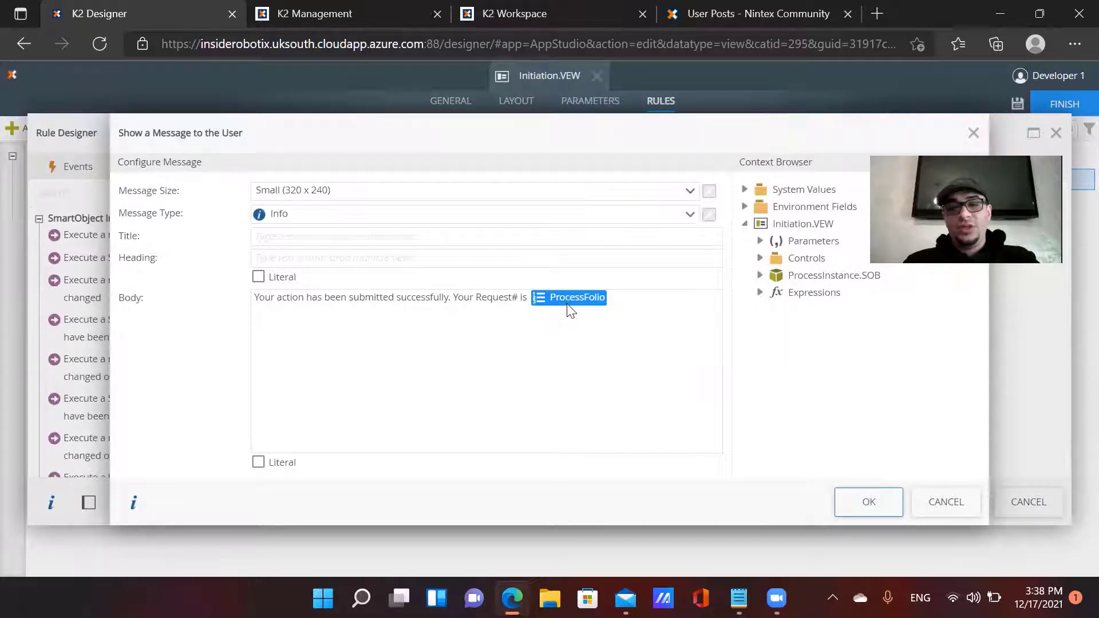
left_click(759, 241)
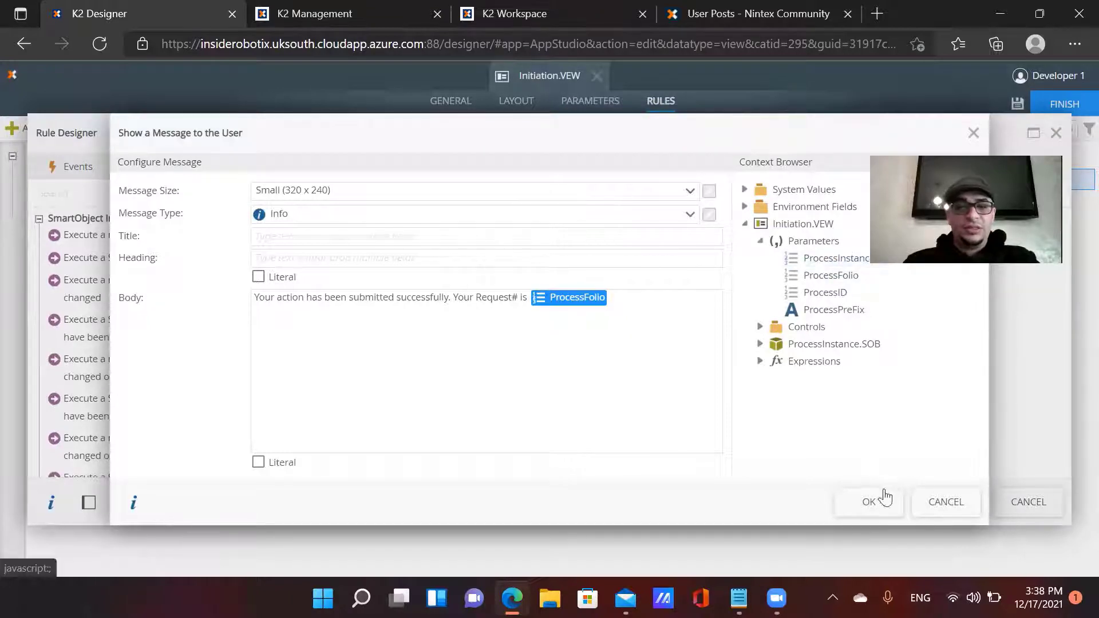
left_click(878, 507)
left_click(964, 506)
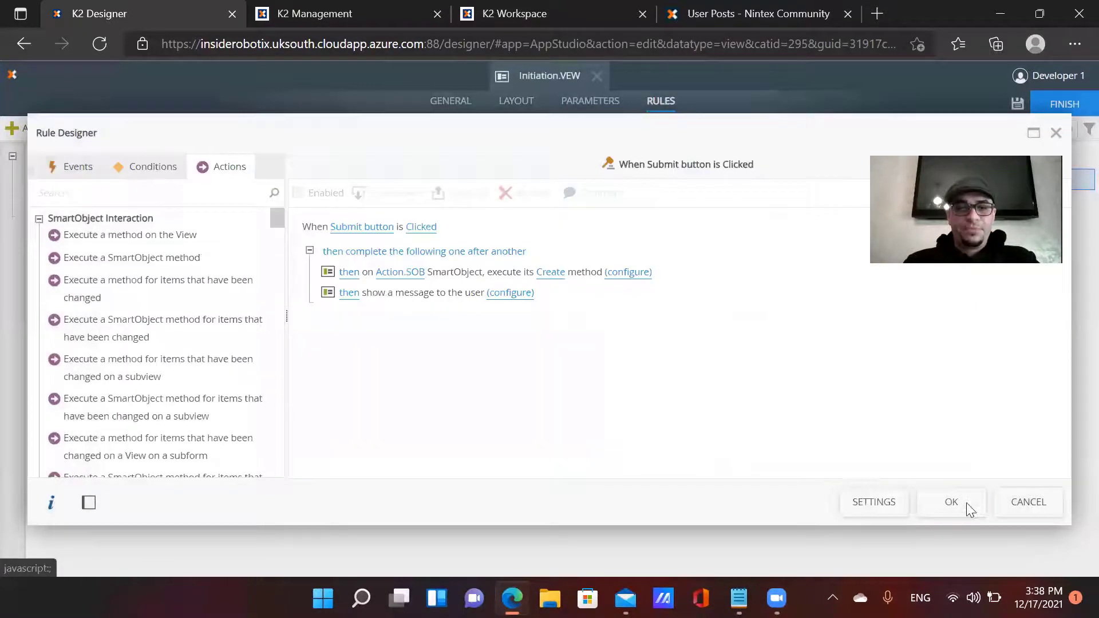
Open the ProcessInitiation rule for editing, and review the input and output mappings of its ProcessInstance.SOB Create action
left_click(118, 207)
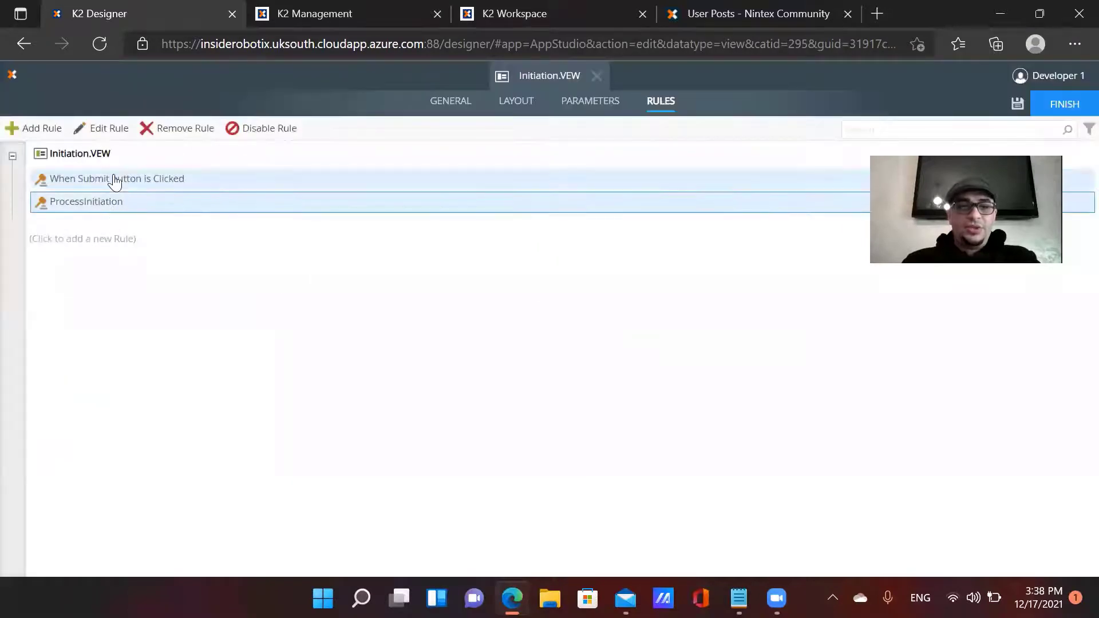
left_click(108, 129)
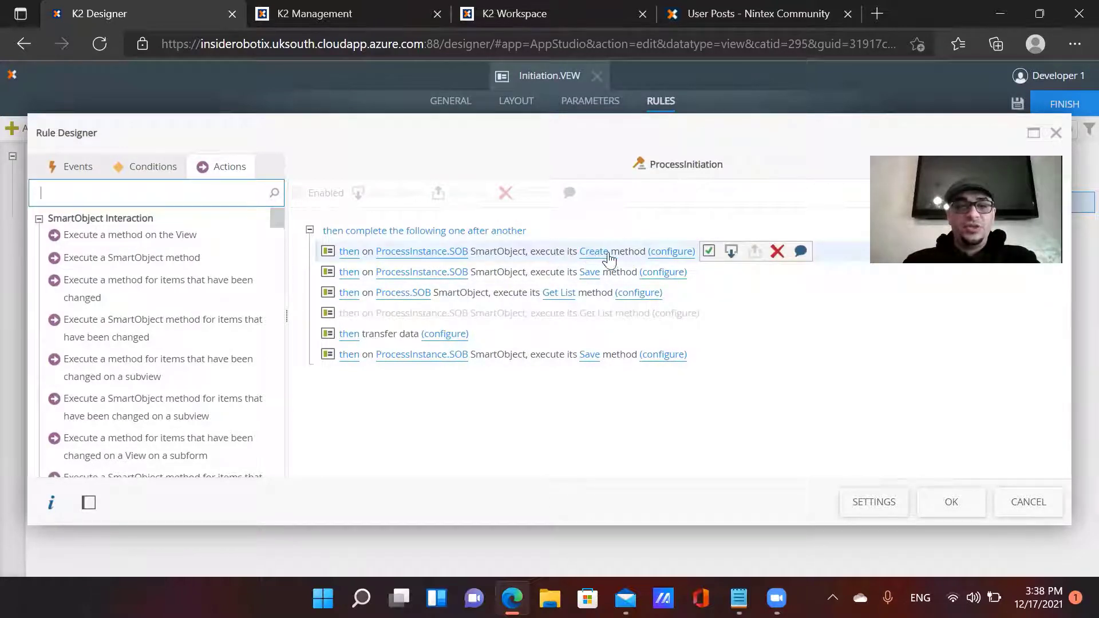
left_click(670, 253)
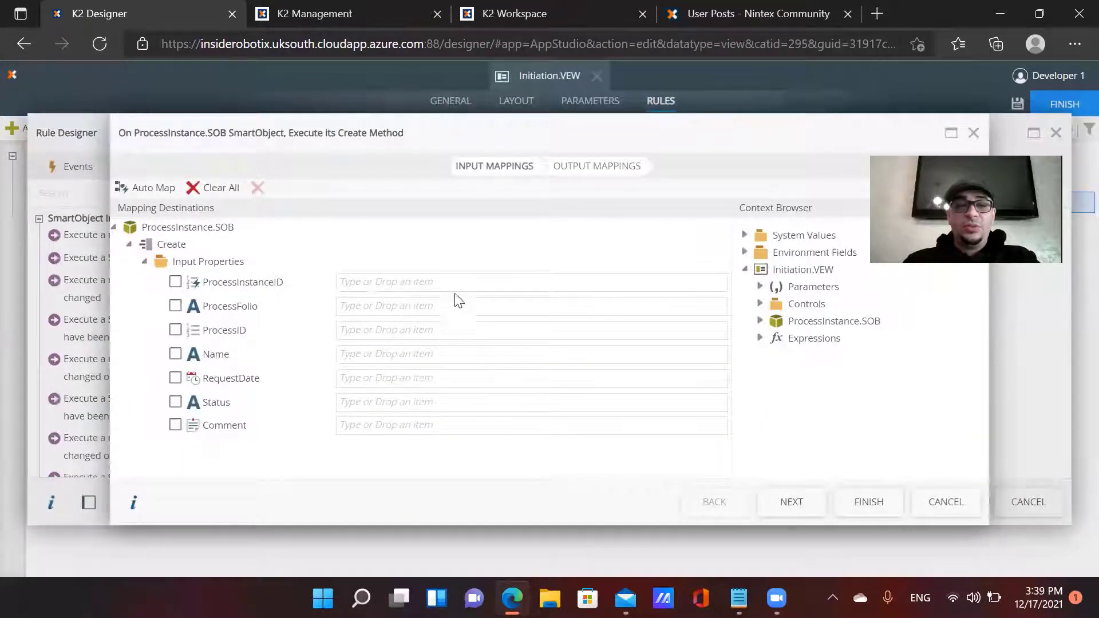
left_click(612, 176)
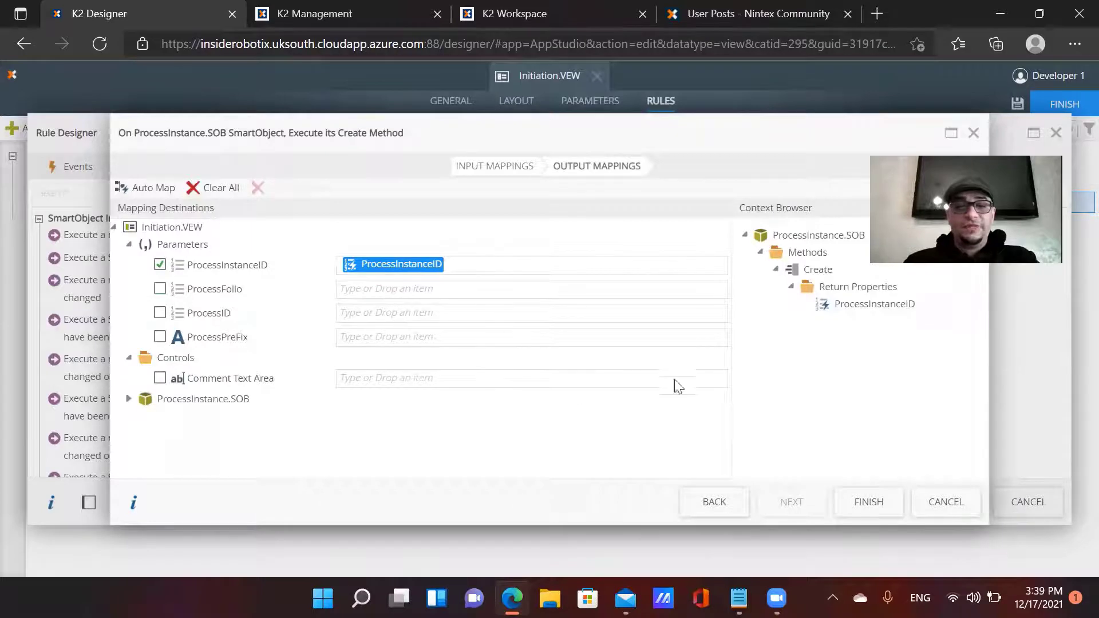
left_click(867, 504)
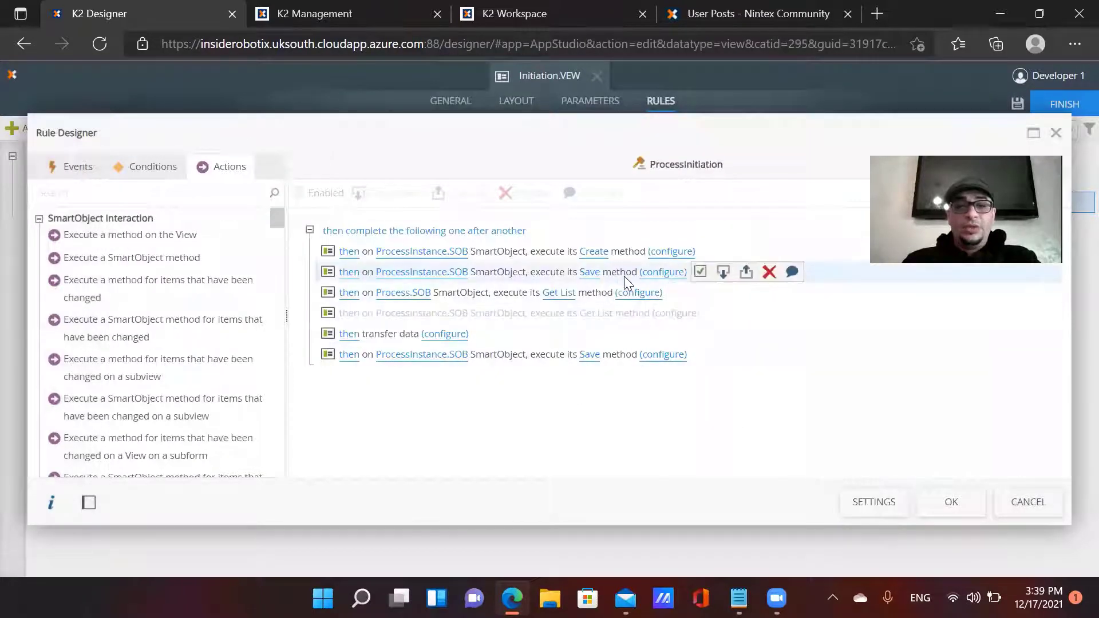
Review the first ProcessInstance.SOB Save action's input mappings and the Process.SOB Get List action's input and output mappings
left_click(661, 278)
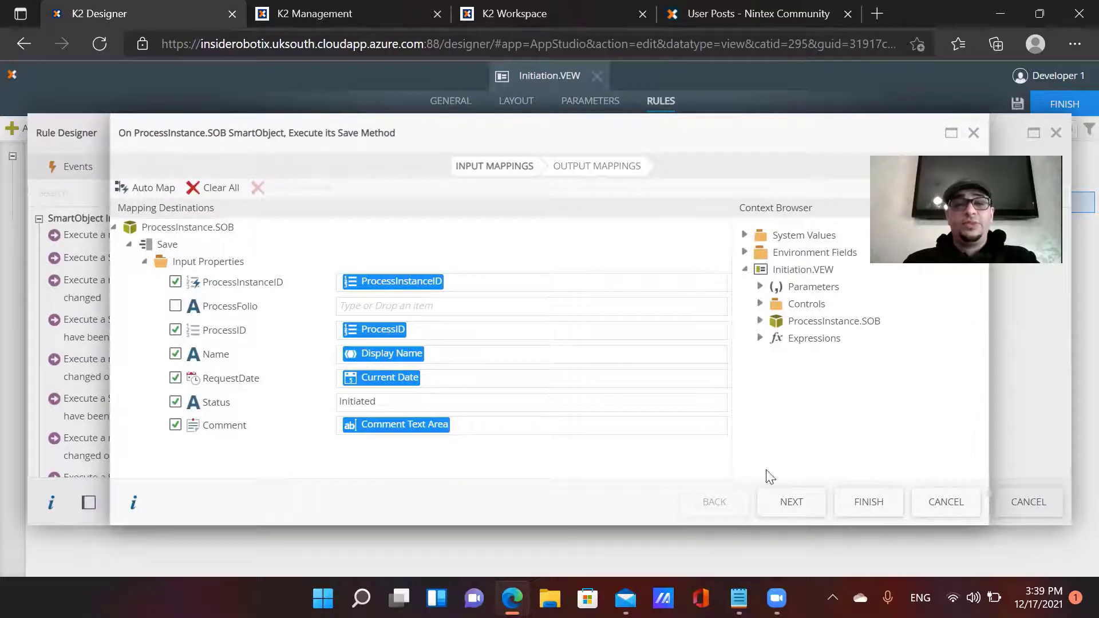
left_click(878, 515)
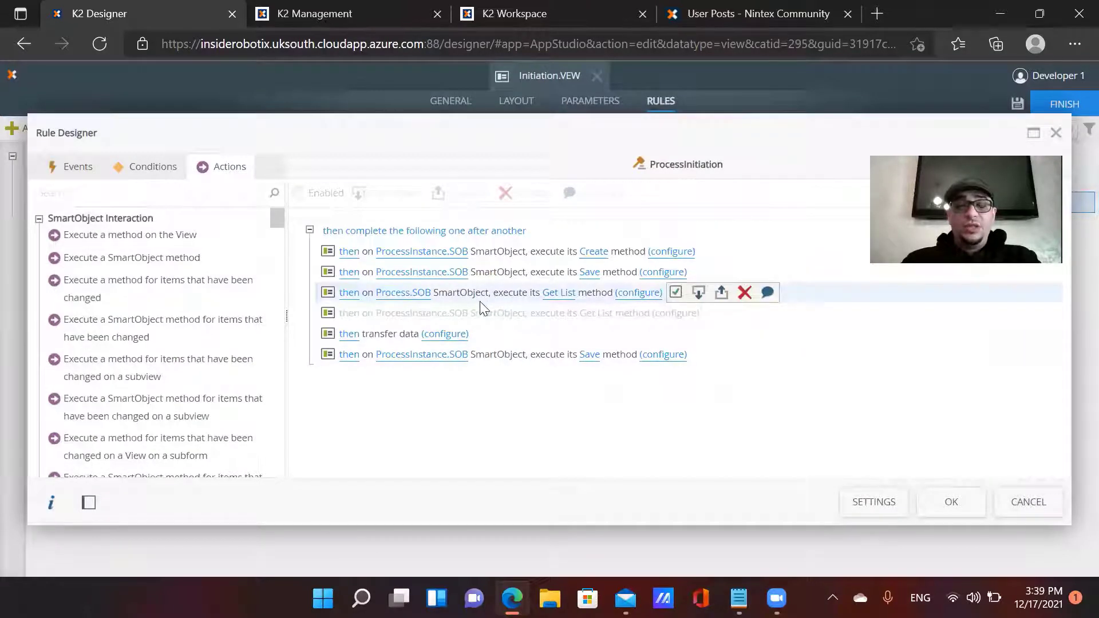
left_click(632, 293)
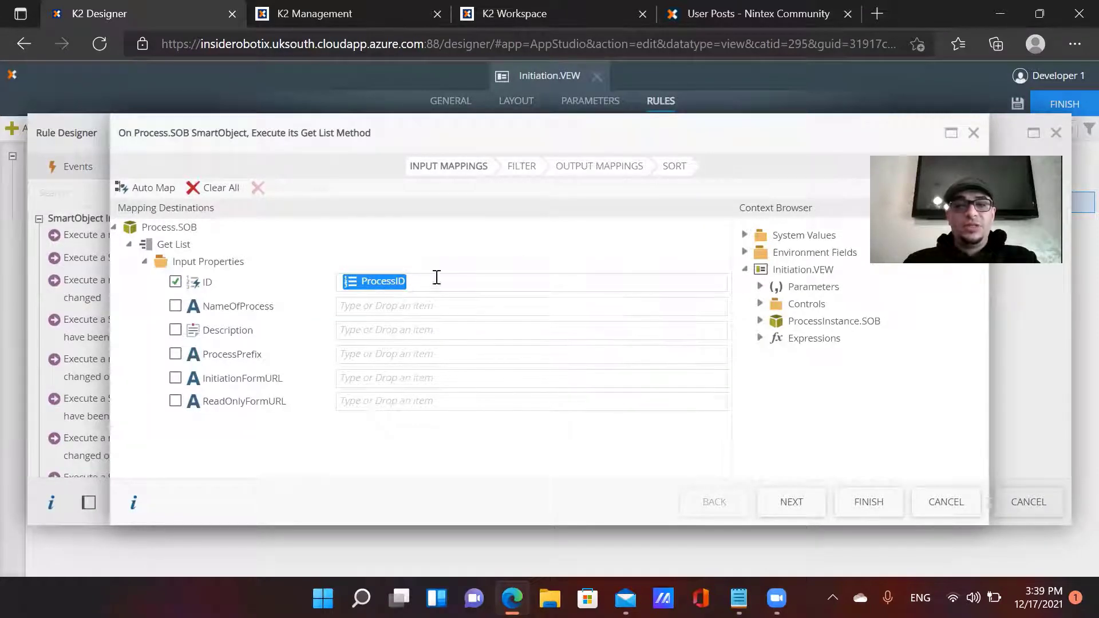
left_click(609, 167)
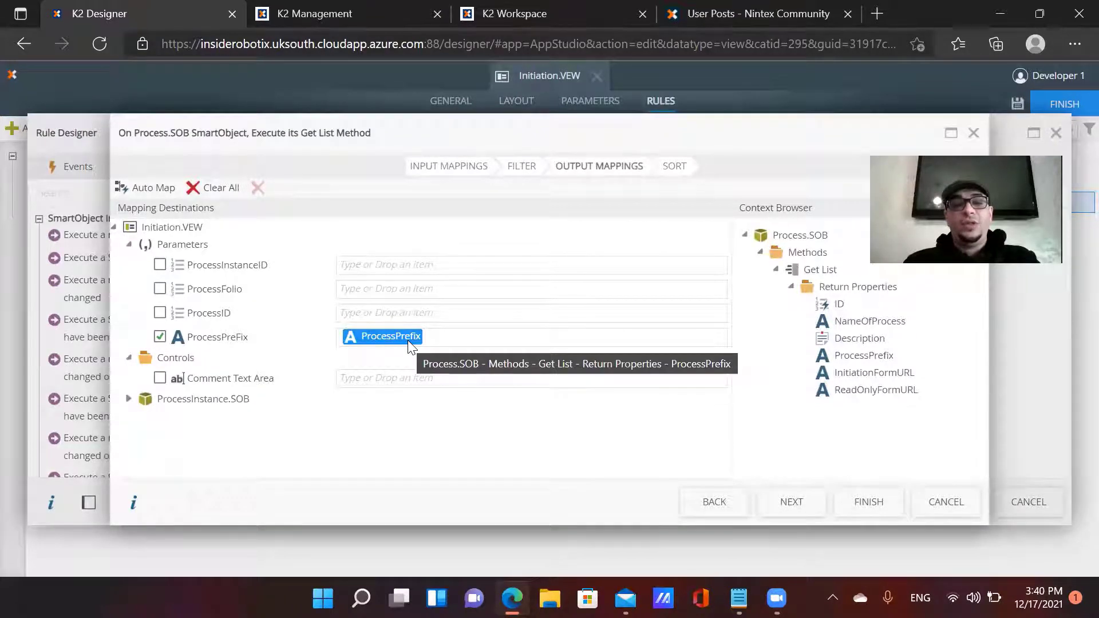
left_click(865, 504)
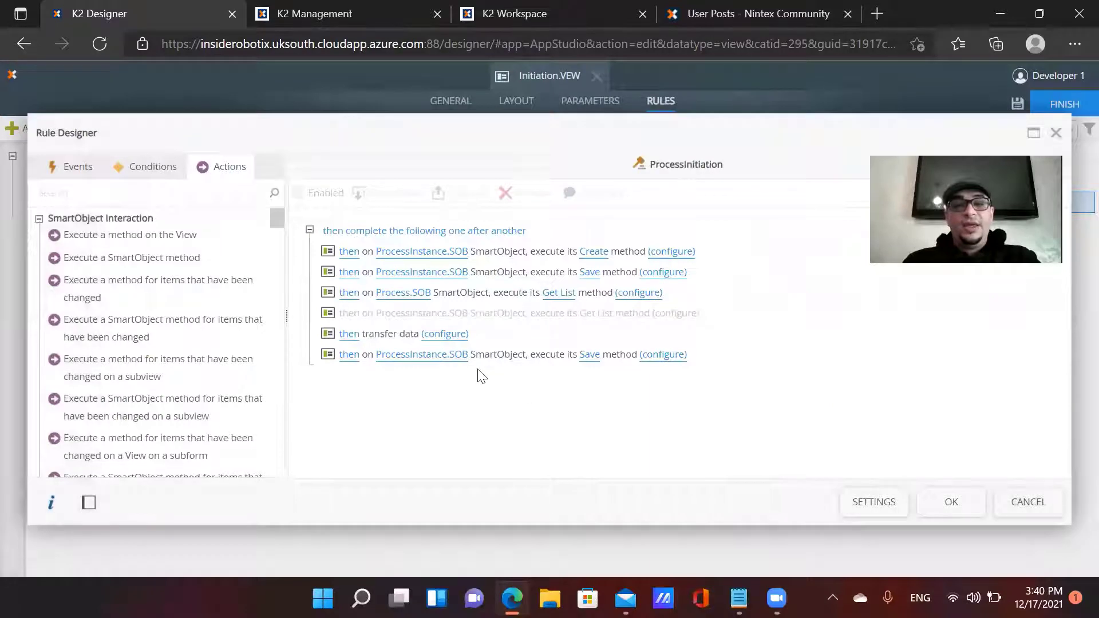
Review the Transfer Data mapping for ProcessFolio and the final ProcessInstance.SOB Save action's input mappings, and accept the ProcessInitiation rule
left_click(449, 333)
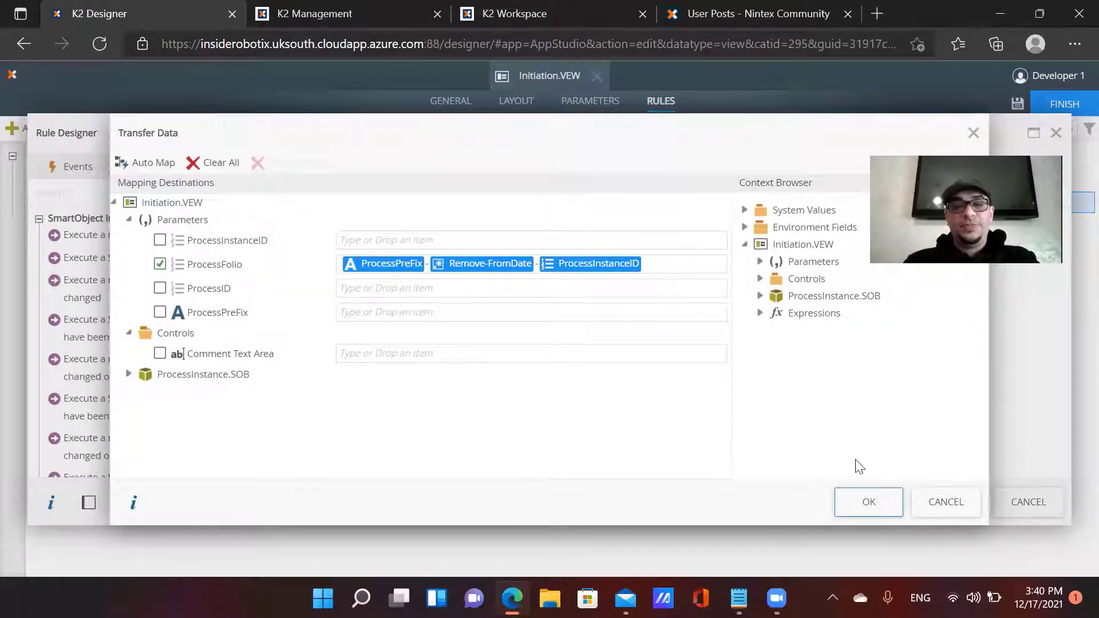
left_click(885, 508)
mouse_move(499, 360)
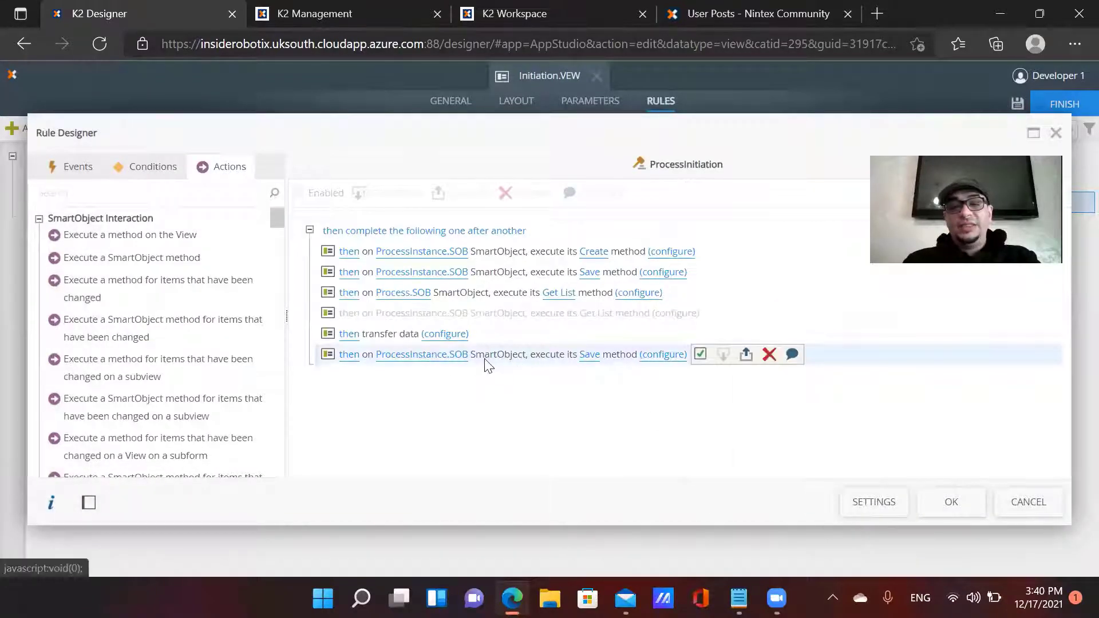
left_click(659, 355)
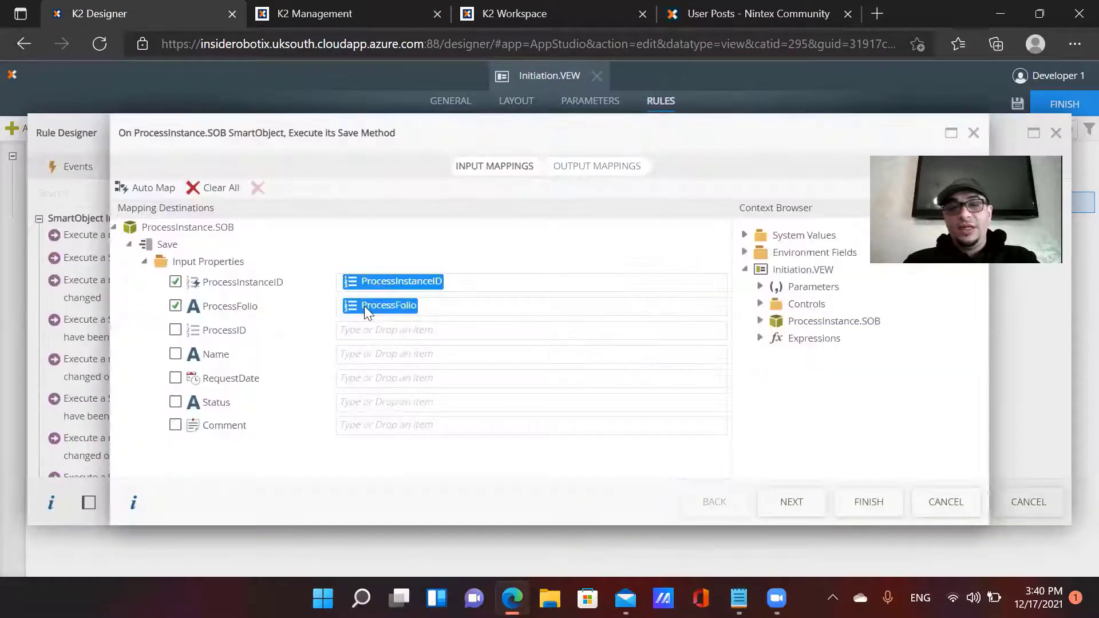
left_click(868, 501)
left_click(966, 500)
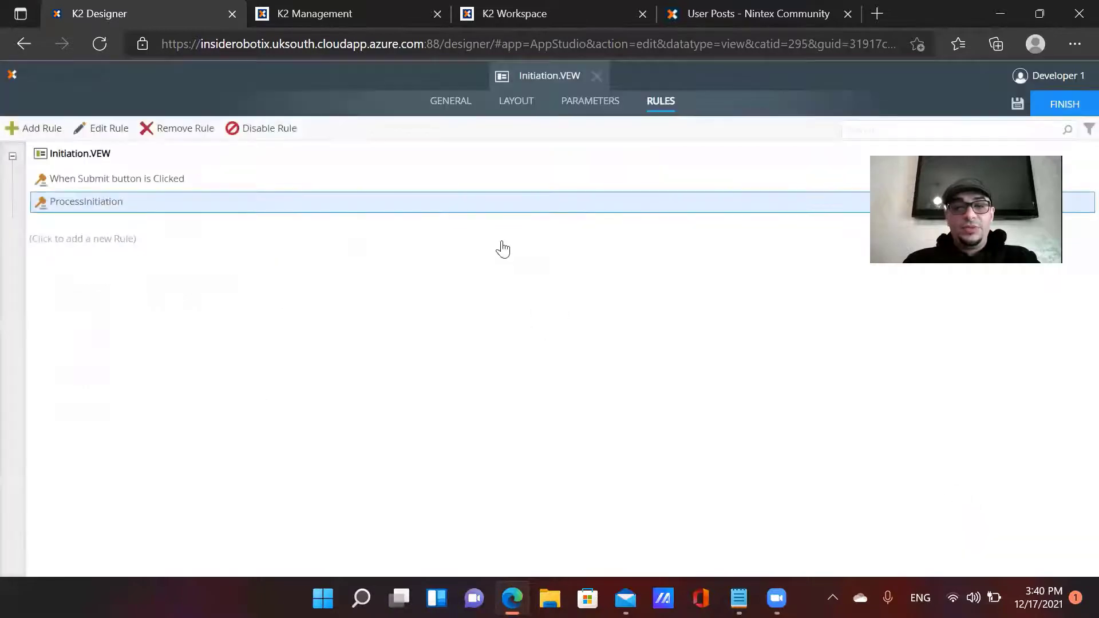
Open the Remove-FromDate expression from the Initiation.VEW layout for editing
left_click(520, 103)
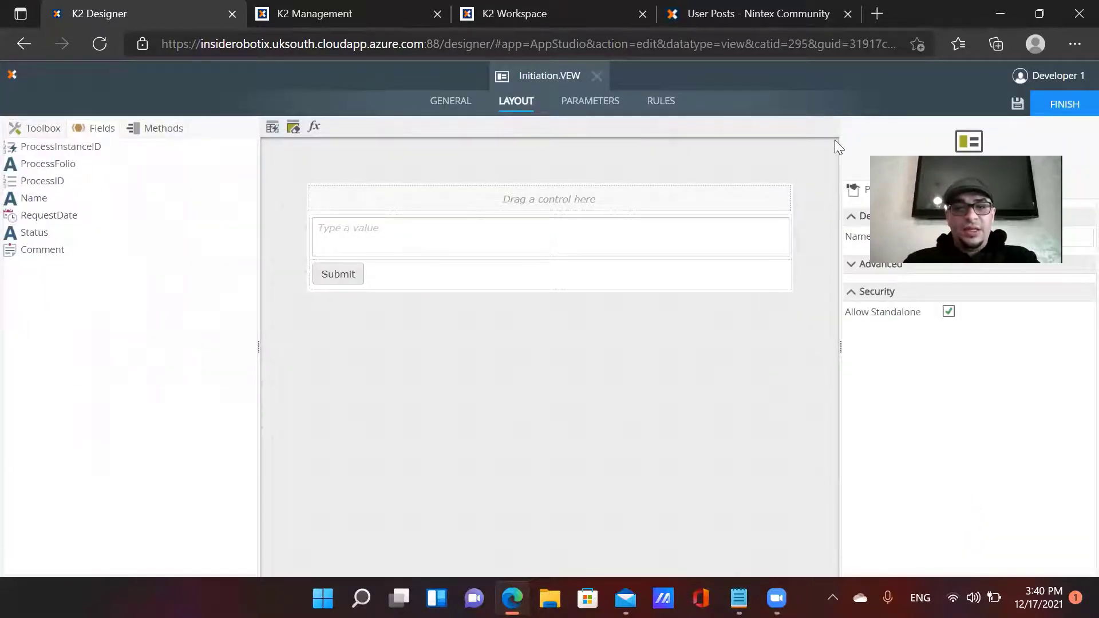
left_click(666, 104)
left_click(526, 107)
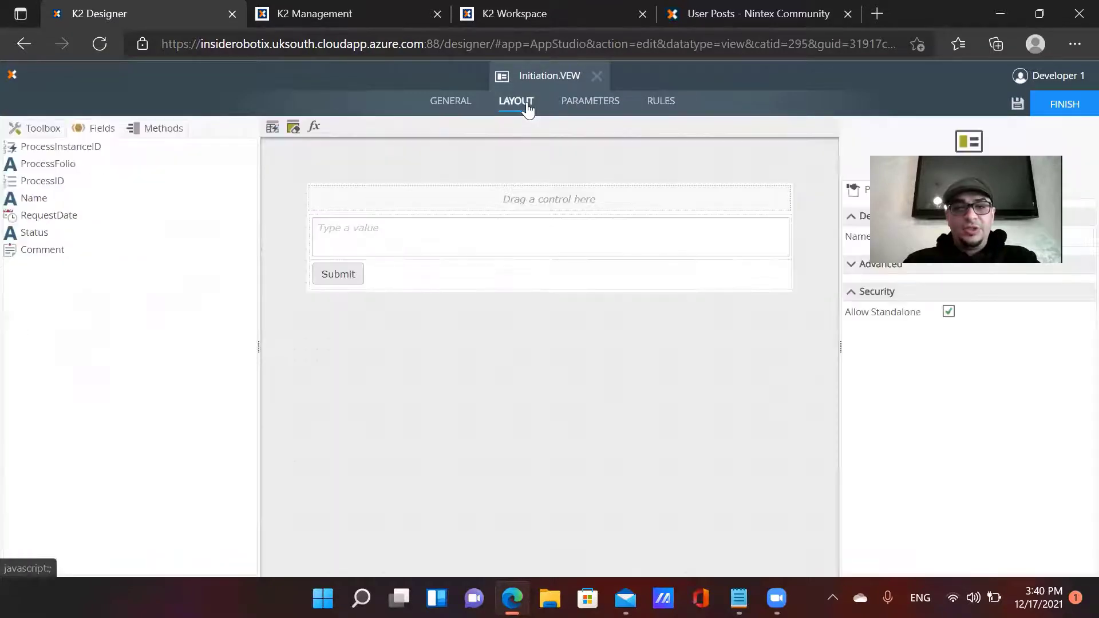
left_click(314, 127)
double_click(341, 206)
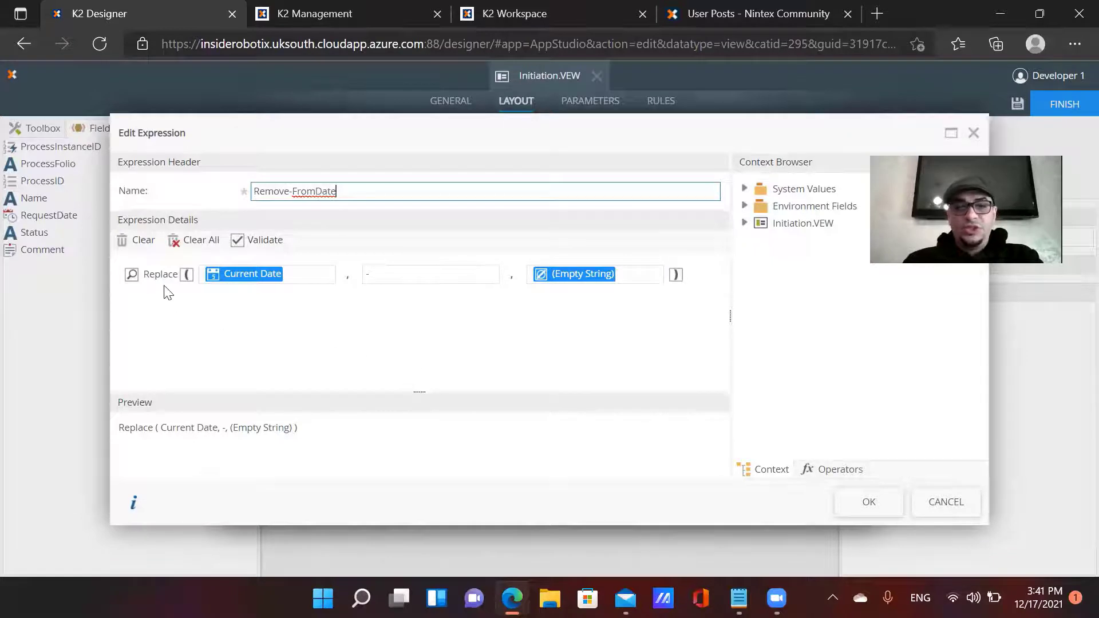
Examine the Text operators and the Replace arguments of the Remove-FromDate expression, and accept the expression
left_click(807, 471)
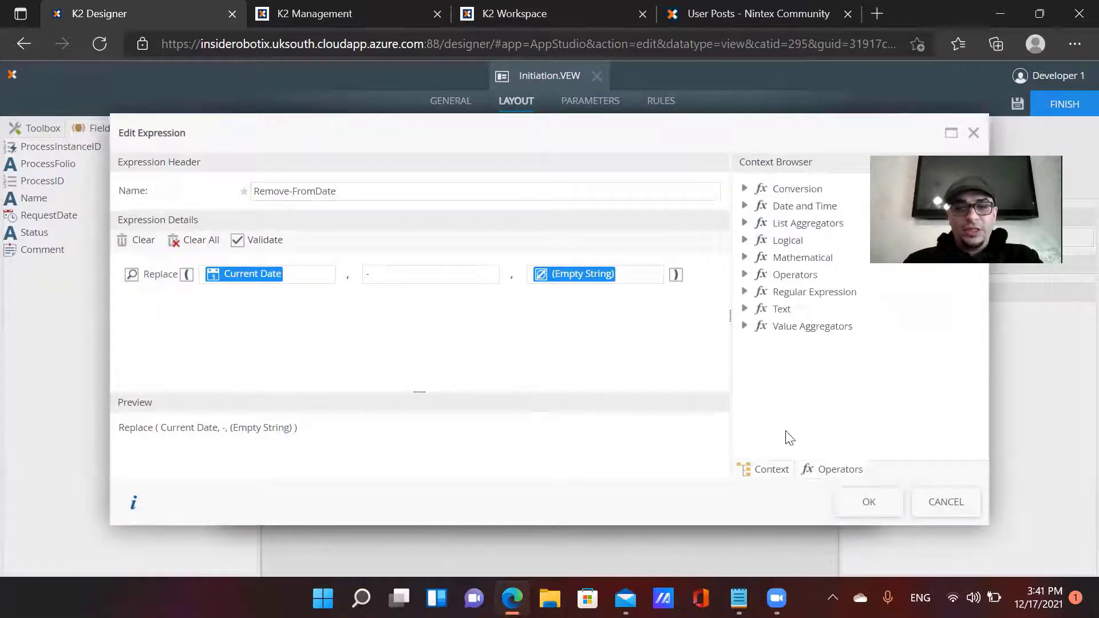
left_click(745, 309)
scroll(789, 366, "down", 6)
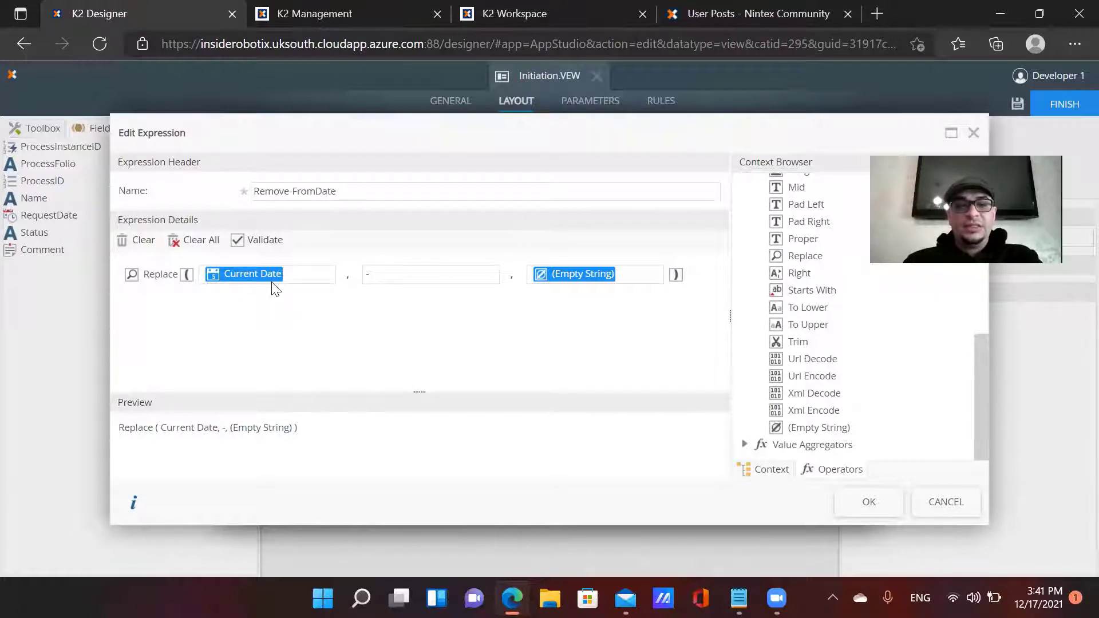
left_click(380, 279)
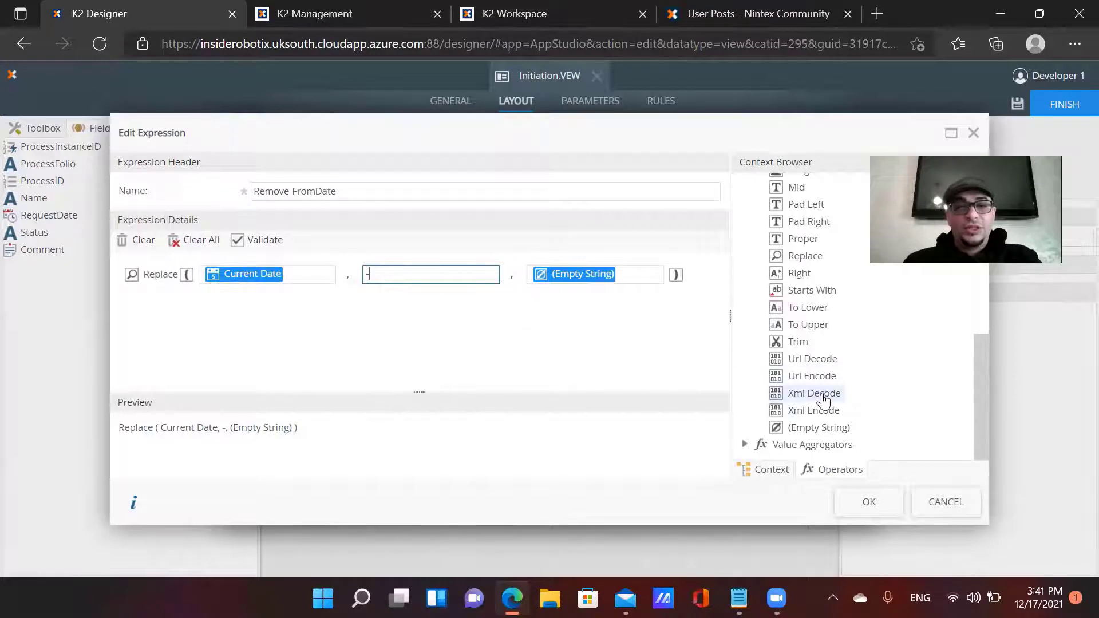
left_click(882, 506)
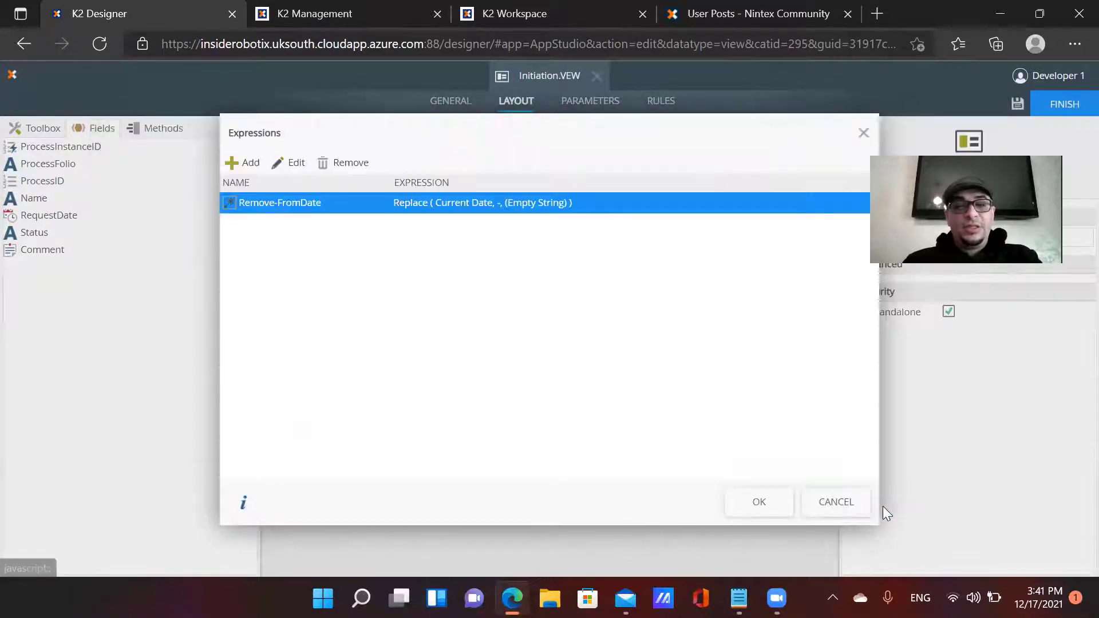
left_click(774, 503)
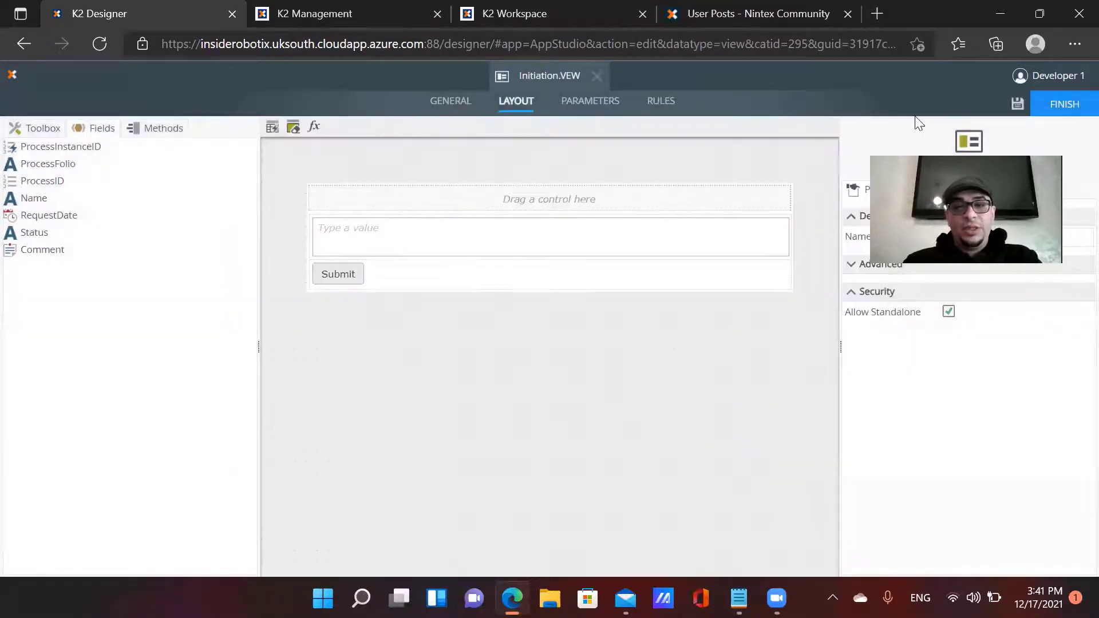
Finish editing Initiation.VEW and check the view in
left_click(1068, 106)
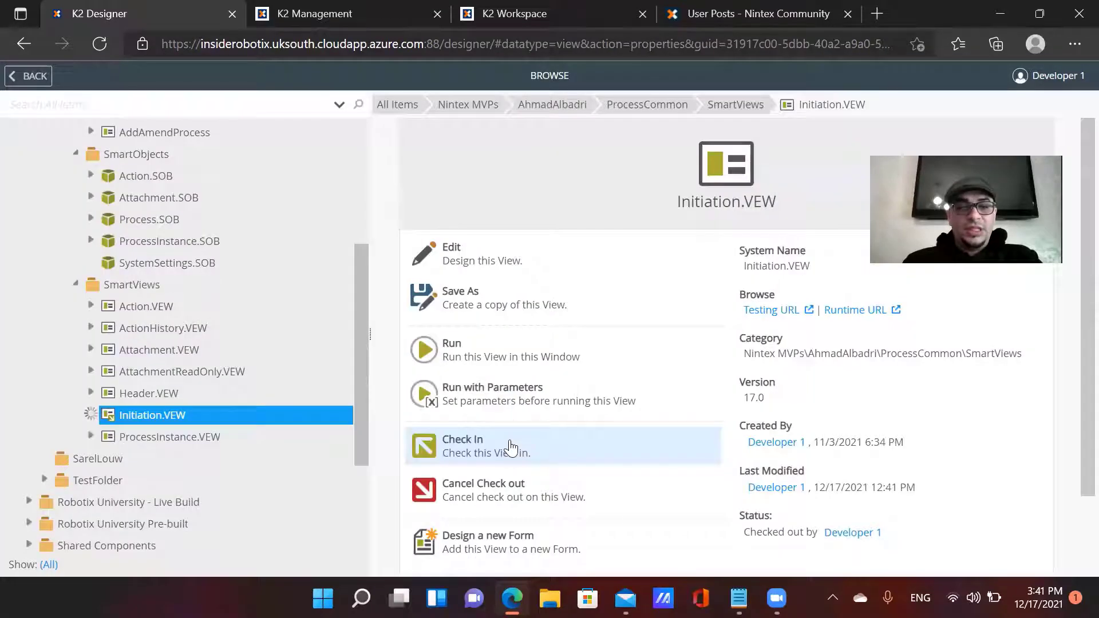
left_click(509, 446)
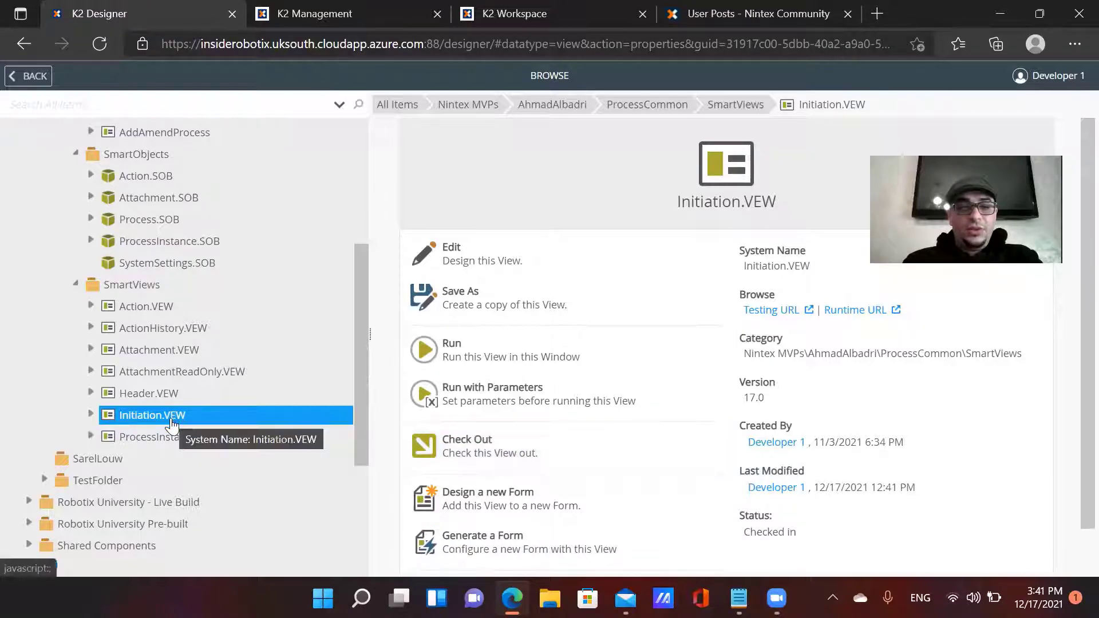
Open the ProcessInstance.VEW SmartView for editing, and examine its data label layout and rule list
left_click(227, 434)
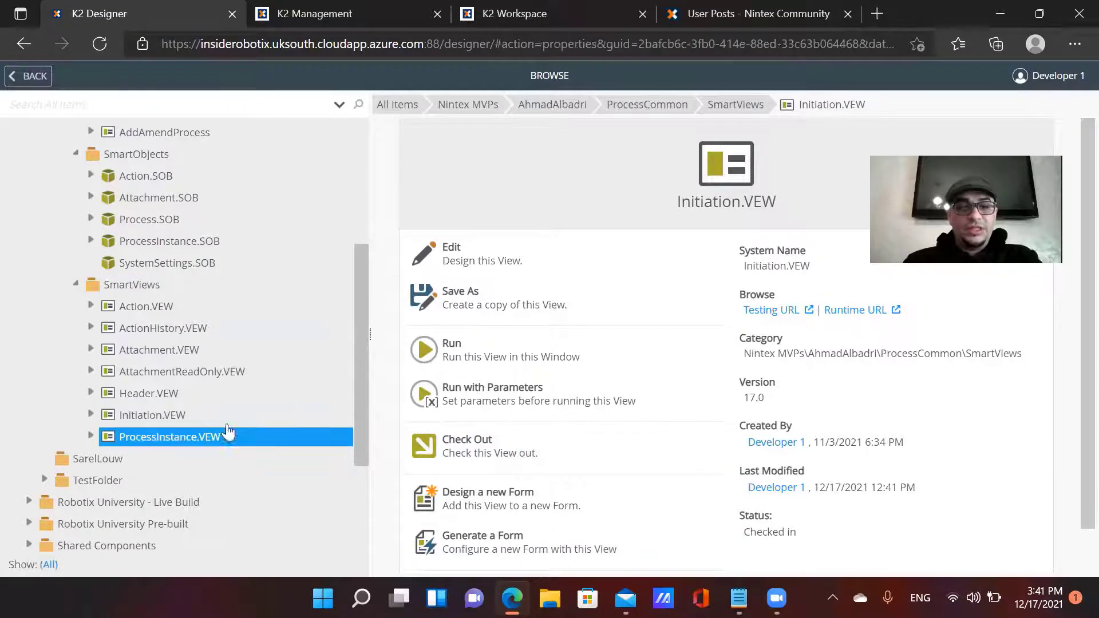
left_click(482, 250)
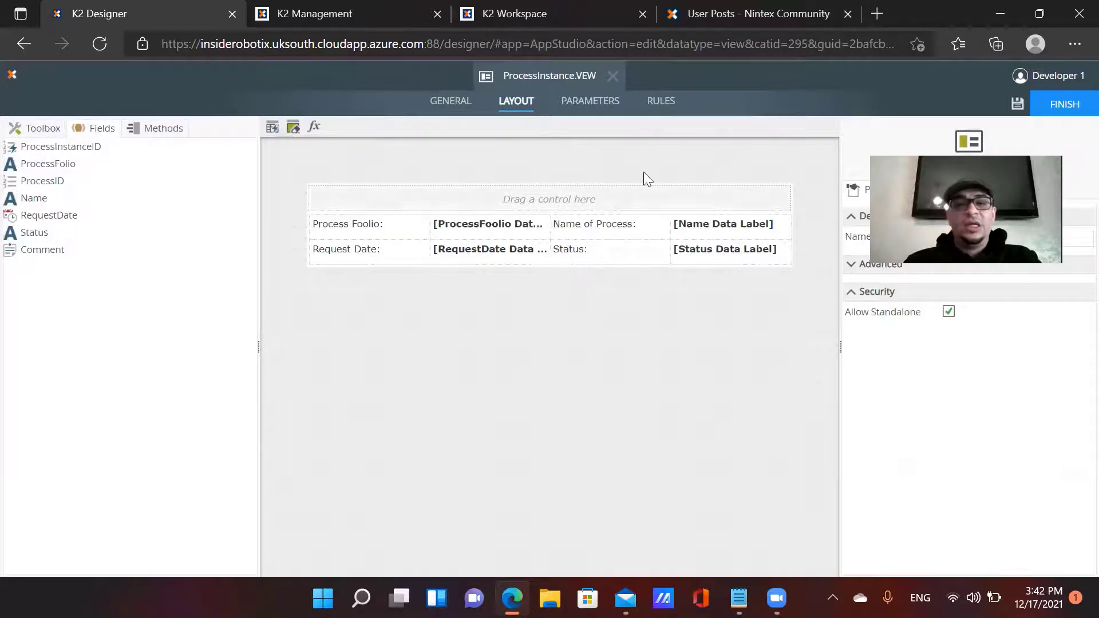
left_click(672, 104)
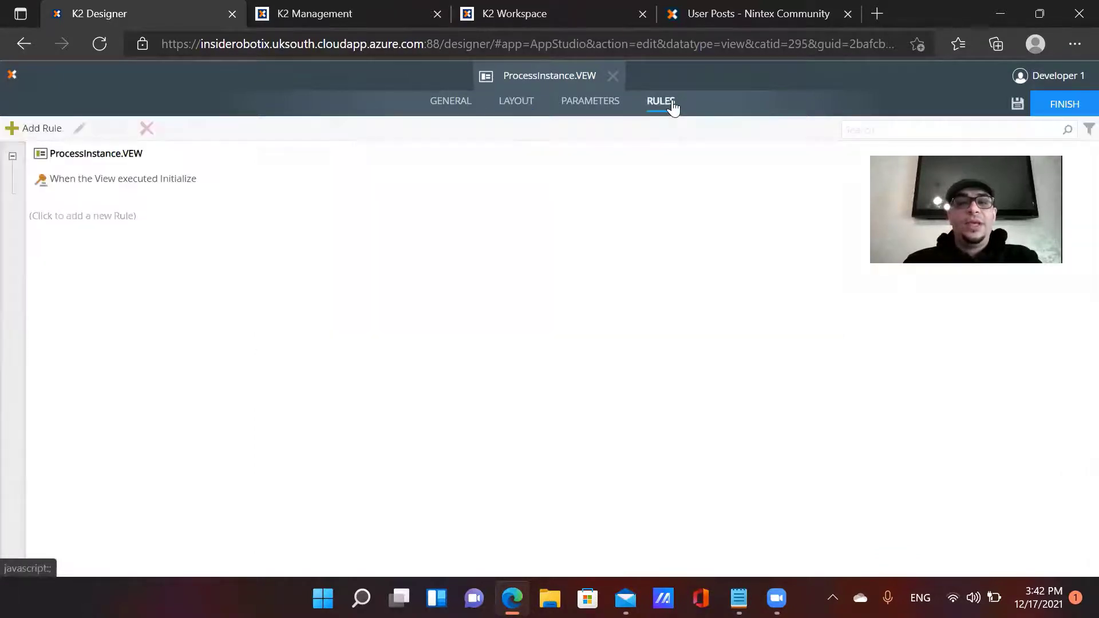
Check out ProcessInstance.VEW and open its "When the View executed Initialize" rule for editing
left_click(216, 184)
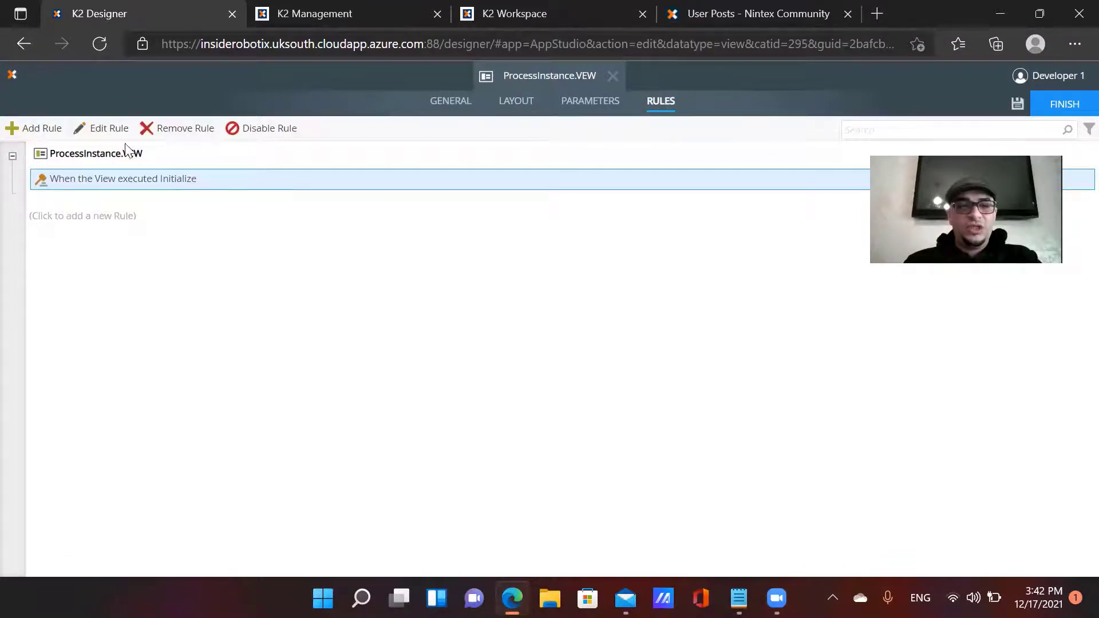
left_click(107, 131)
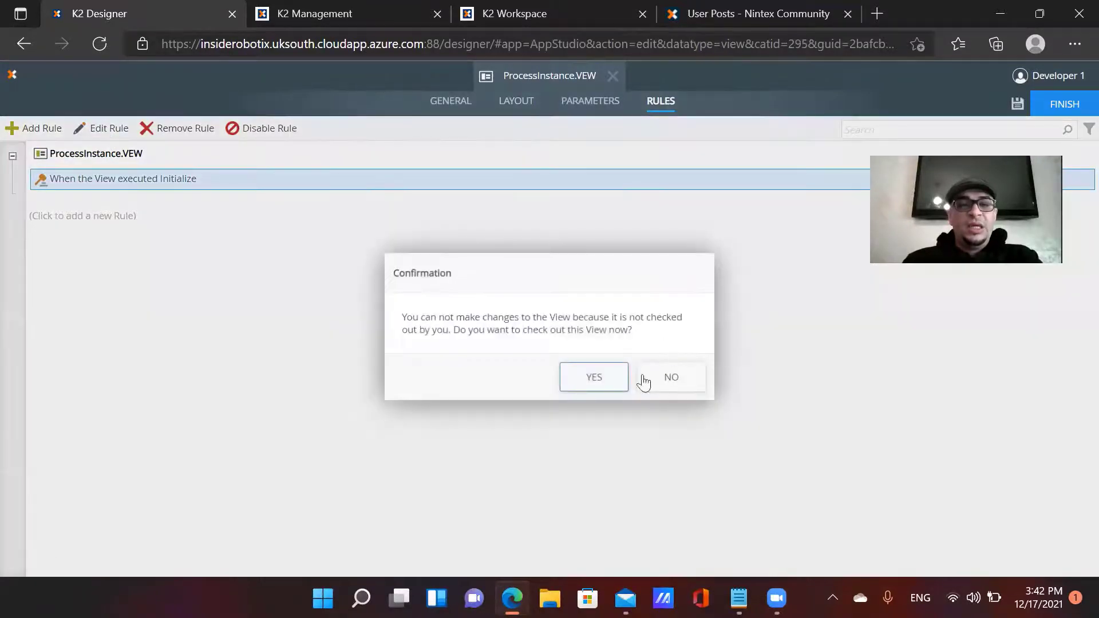
left_click(604, 382)
left_click(122, 130)
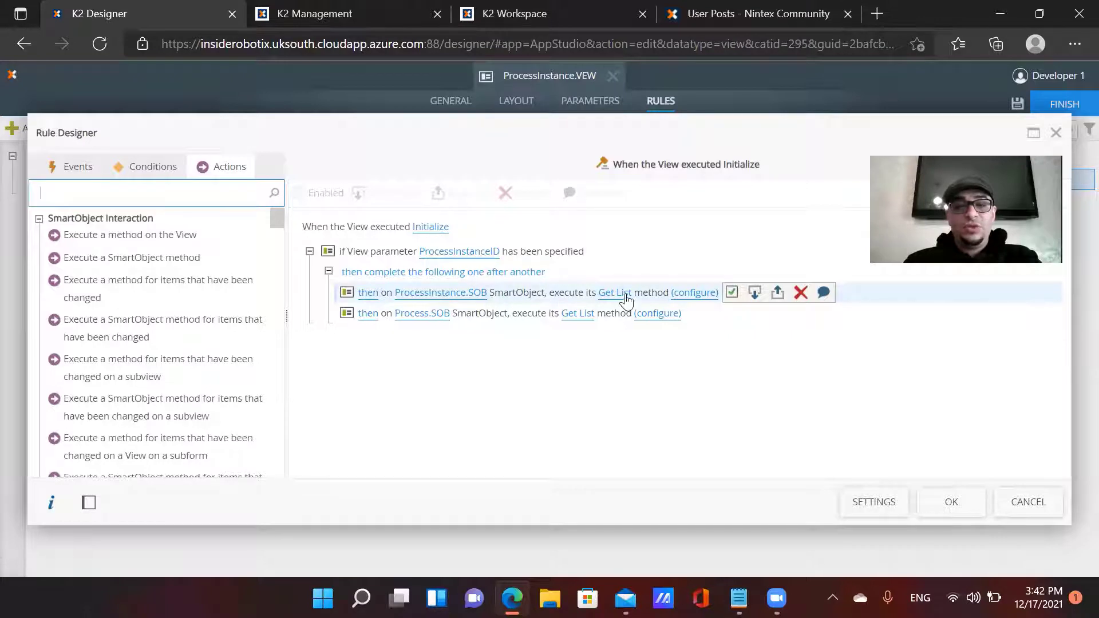
Examine the input and output mappings of the ProcessInstance.SOB Get List action, including the view's parameters, and finish the mapping configuration
left_click(709, 294)
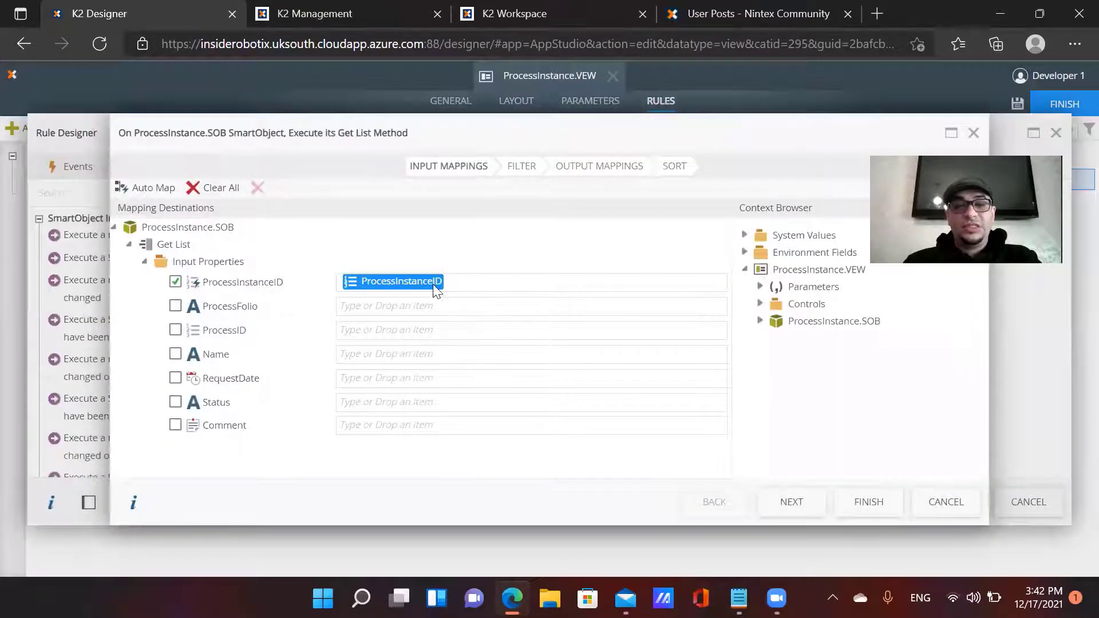
left_click(760, 287)
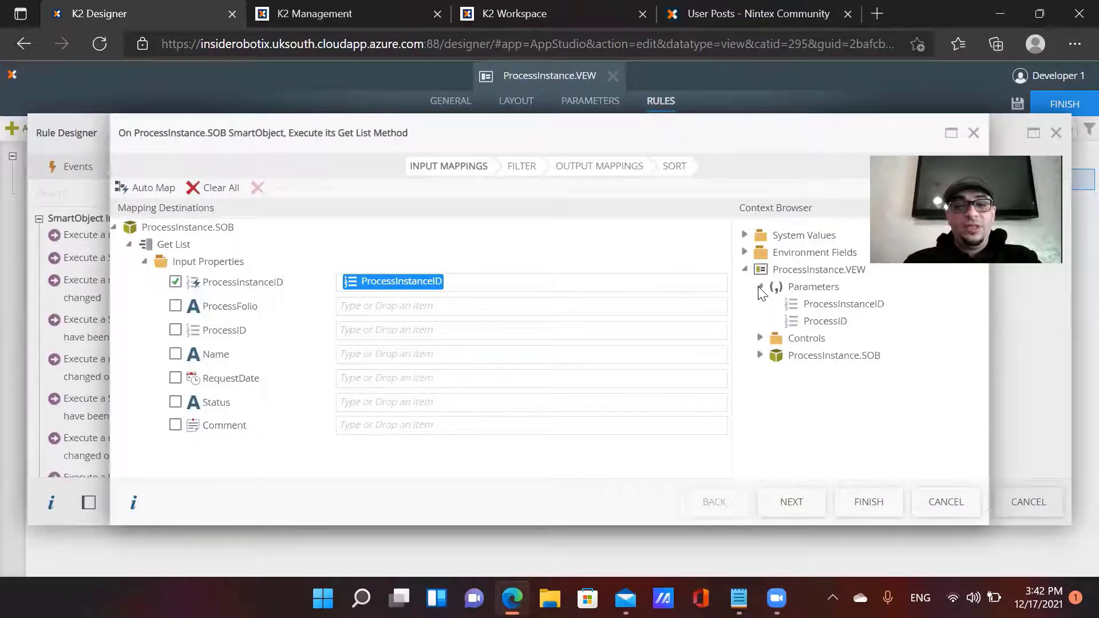
left_click(596, 167)
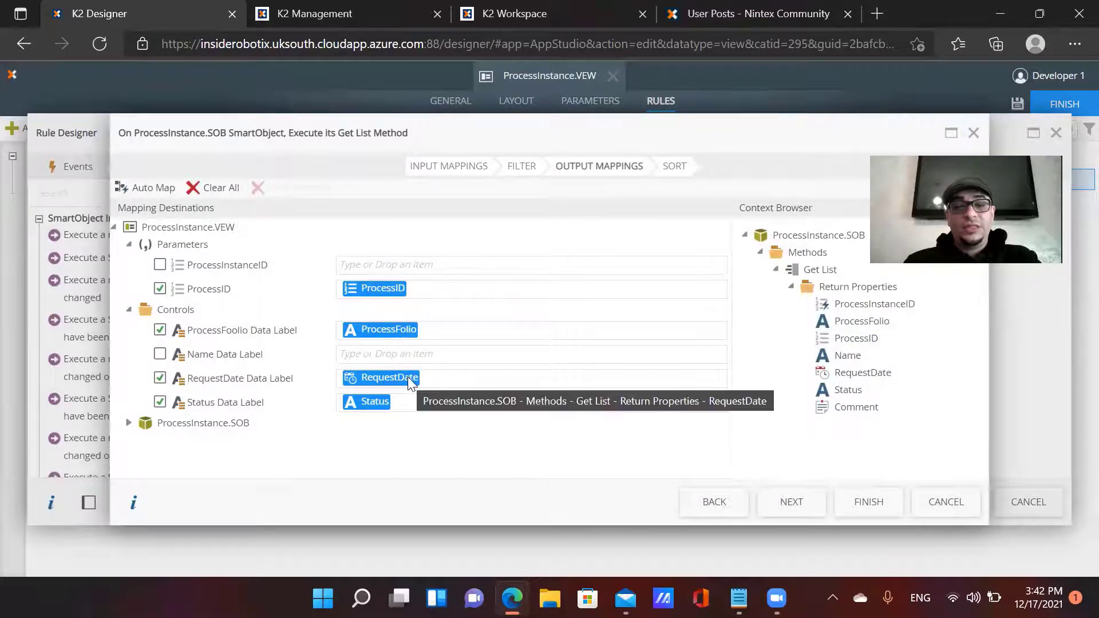
left_click(867, 502)
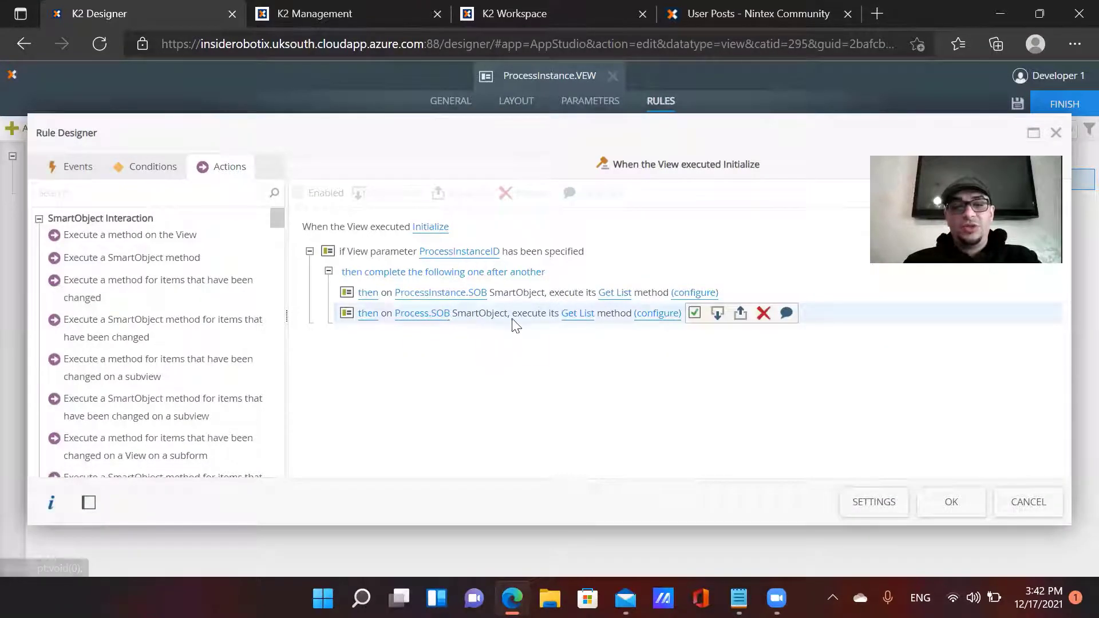
Examine the input and output mappings of the Process.SOB Get List action, and accept the Initialize rule
left_click(664, 313)
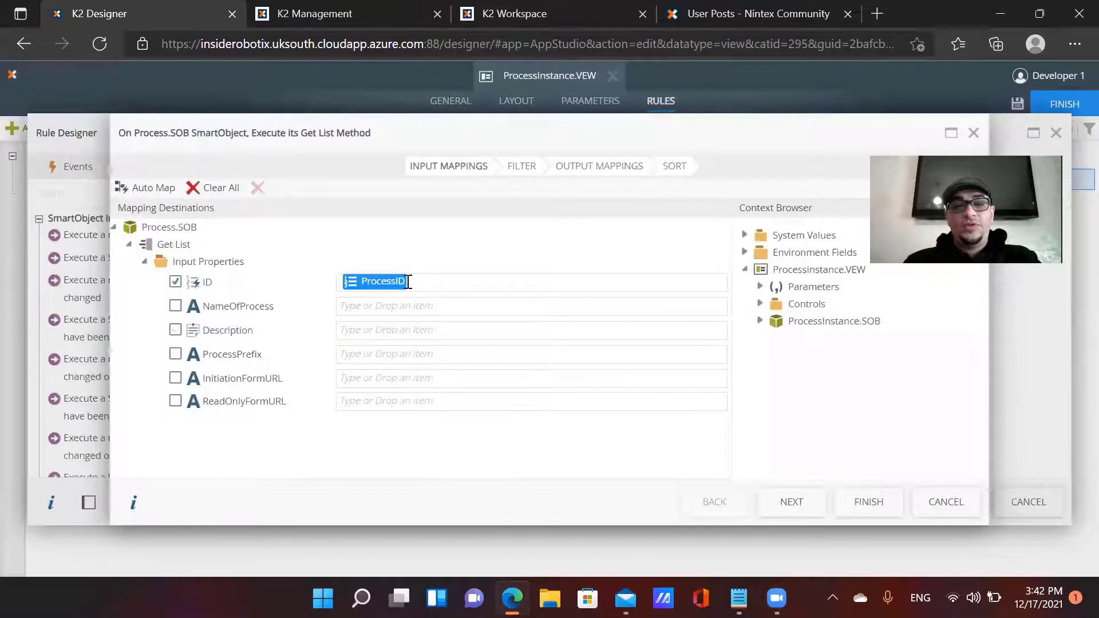
left_click(613, 172)
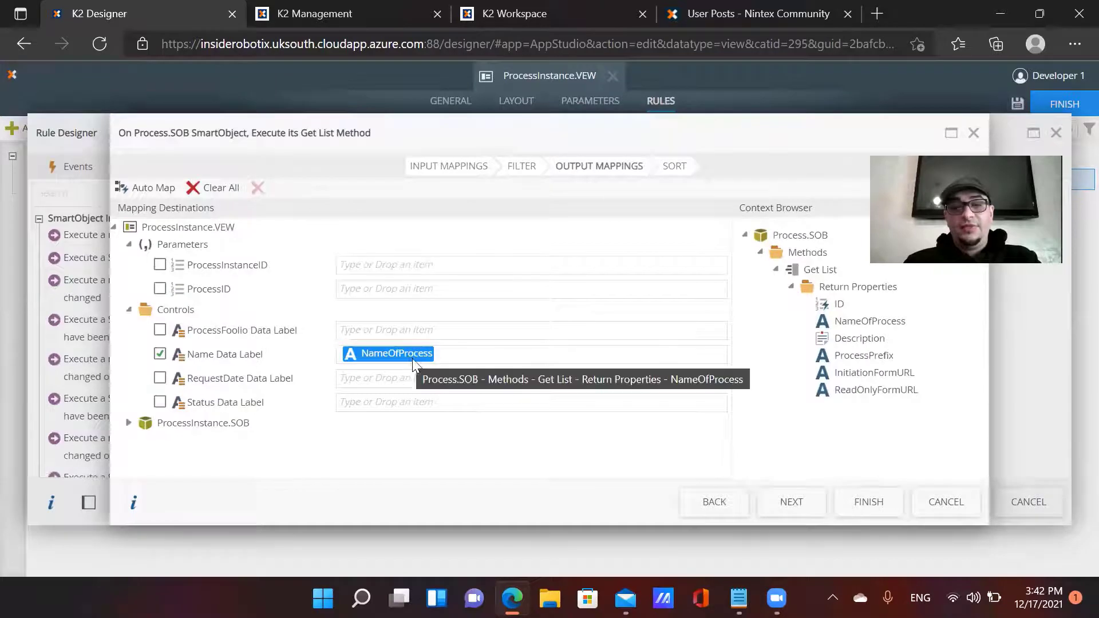
left_click(868, 501)
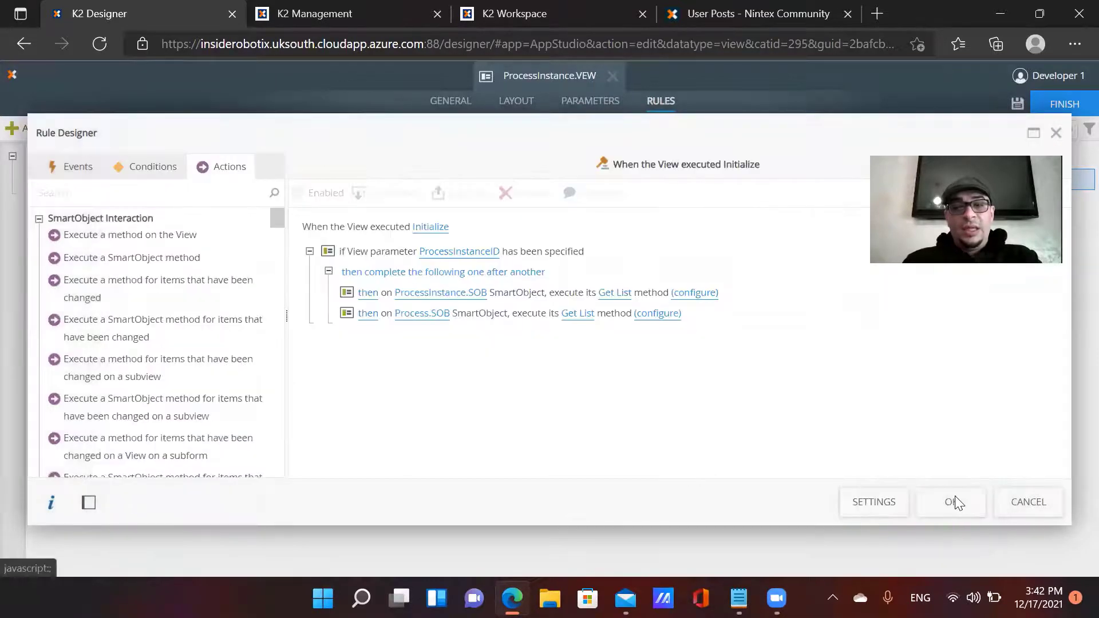
left_click(948, 501)
Return to the ProcessInstance.VEW layout, finish editing the view and check it in
left_click(513, 103)
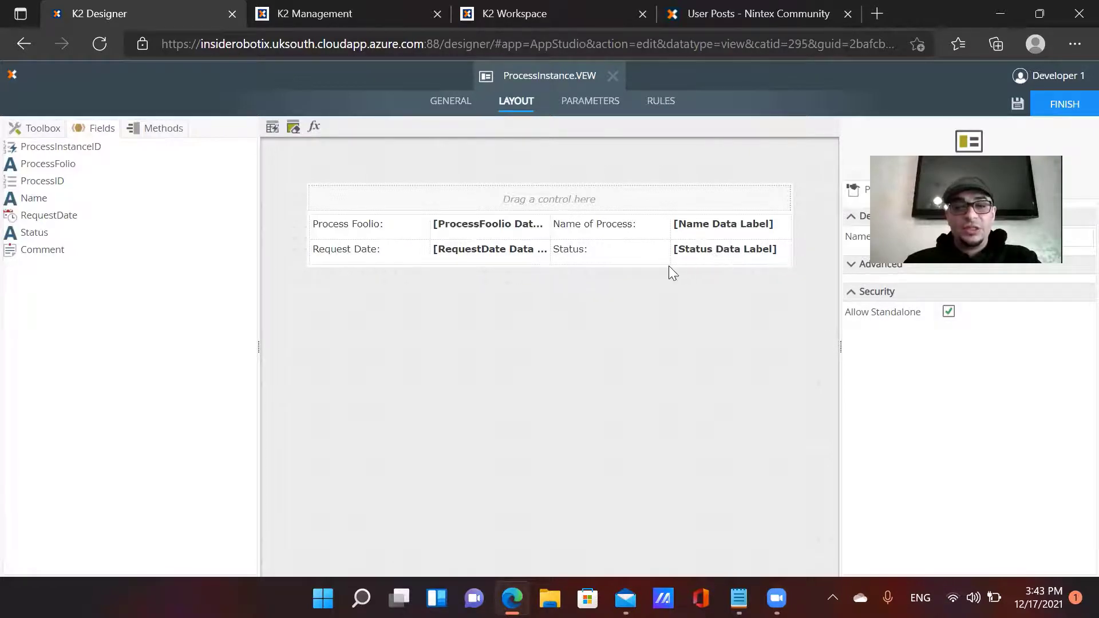
left_click(1065, 104)
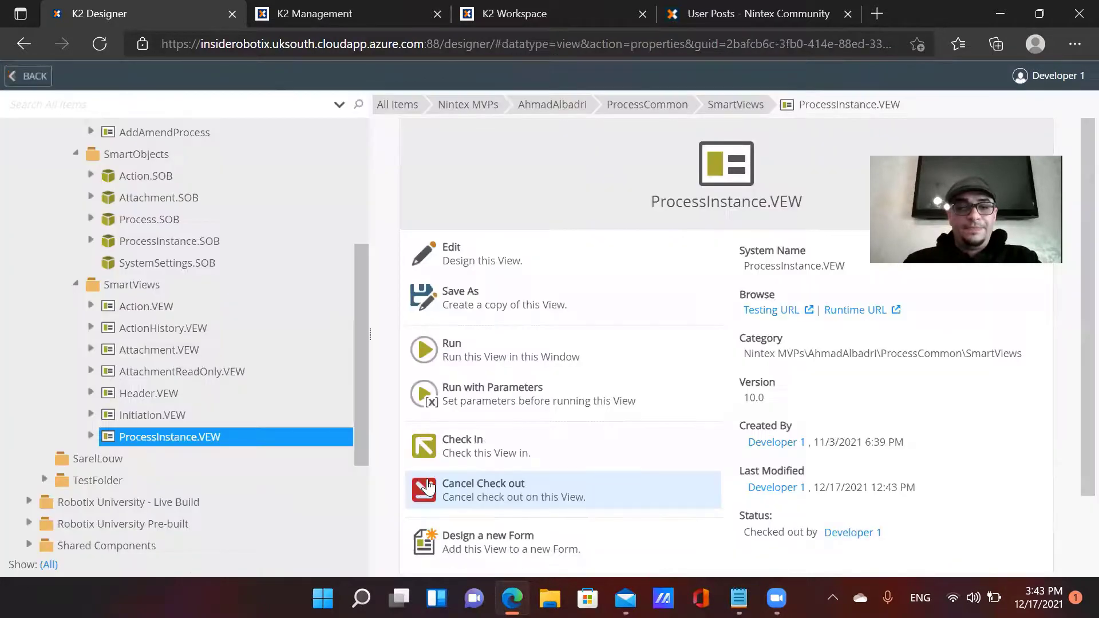
left_click(464, 455)
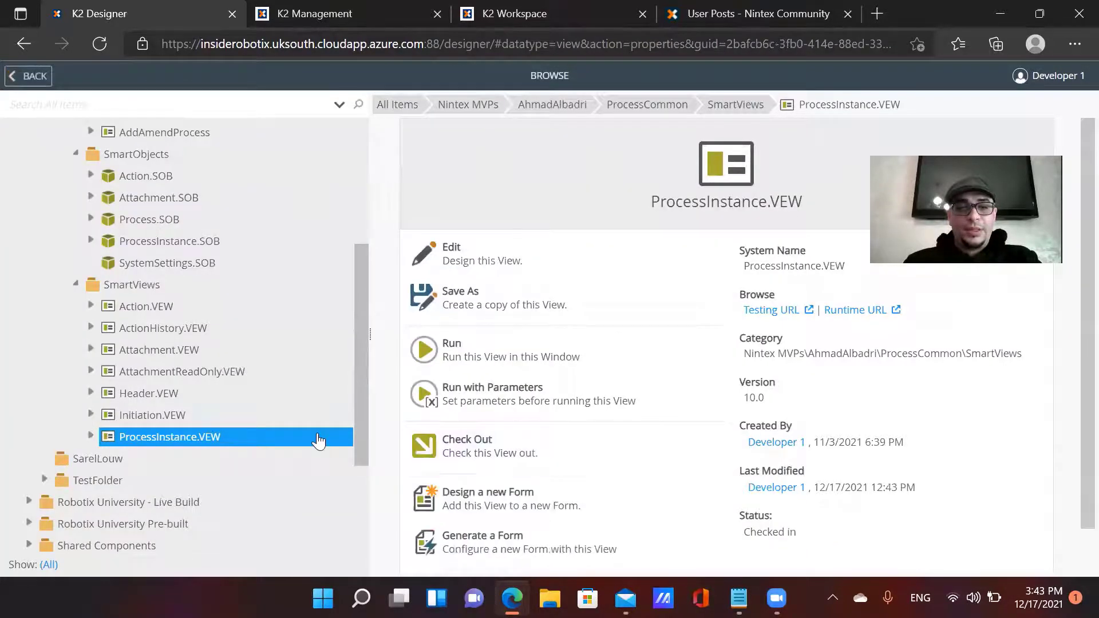
Open the Attachment.VEW SmartView for editing, and examine its editable list layout, its add/edit row and its rule list
left_click(174, 358)
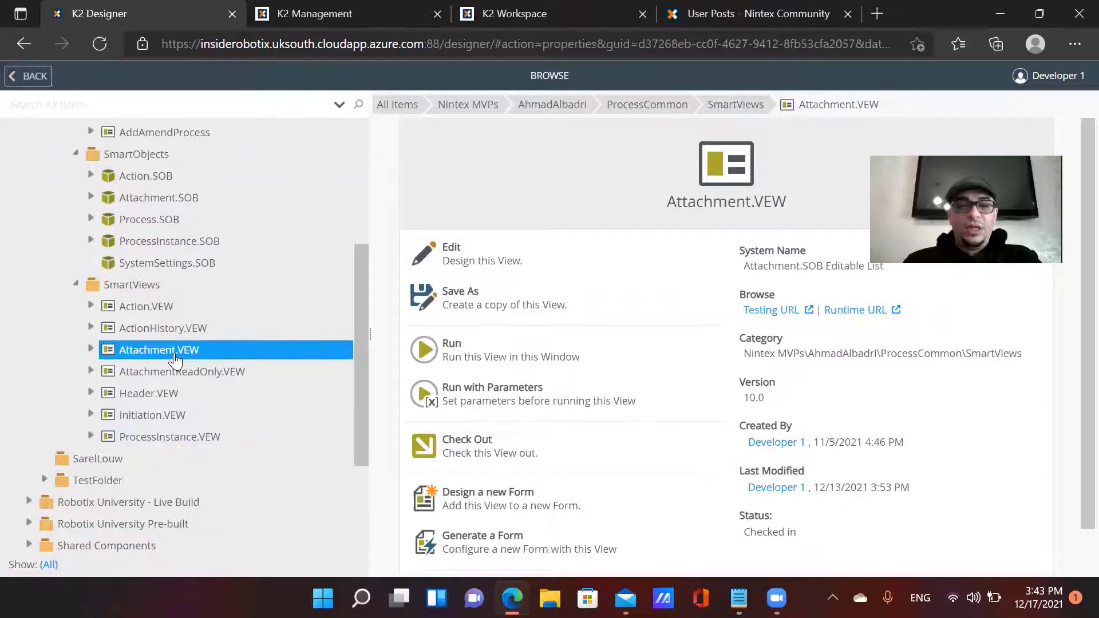
left_click(472, 246)
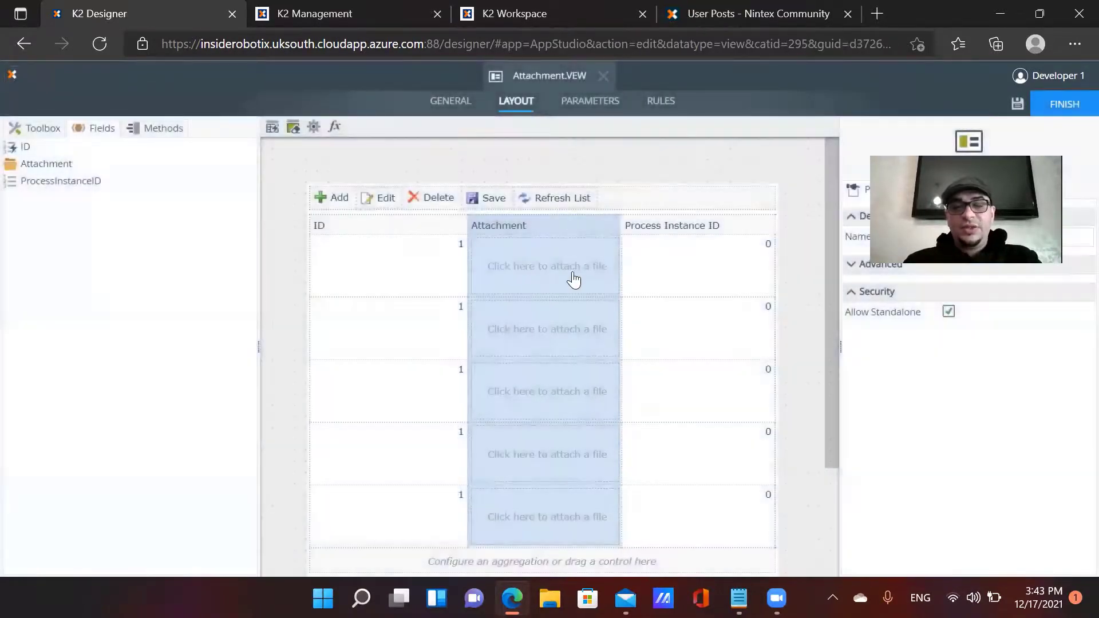
scroll(626, 300, "down", 2)
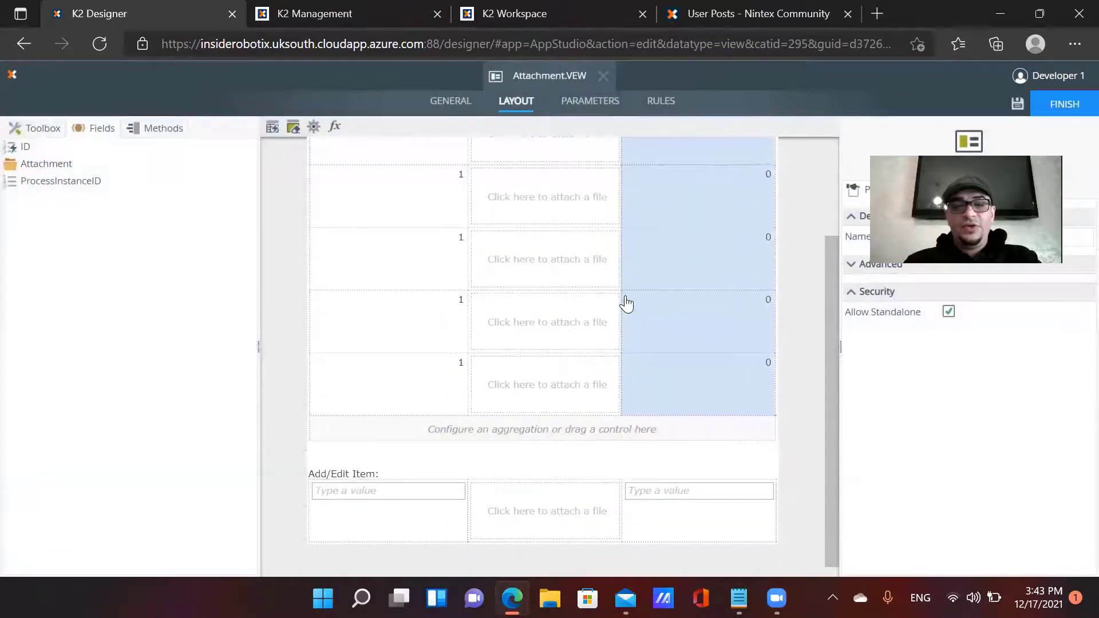
scroll(626, 303, "up", 1)
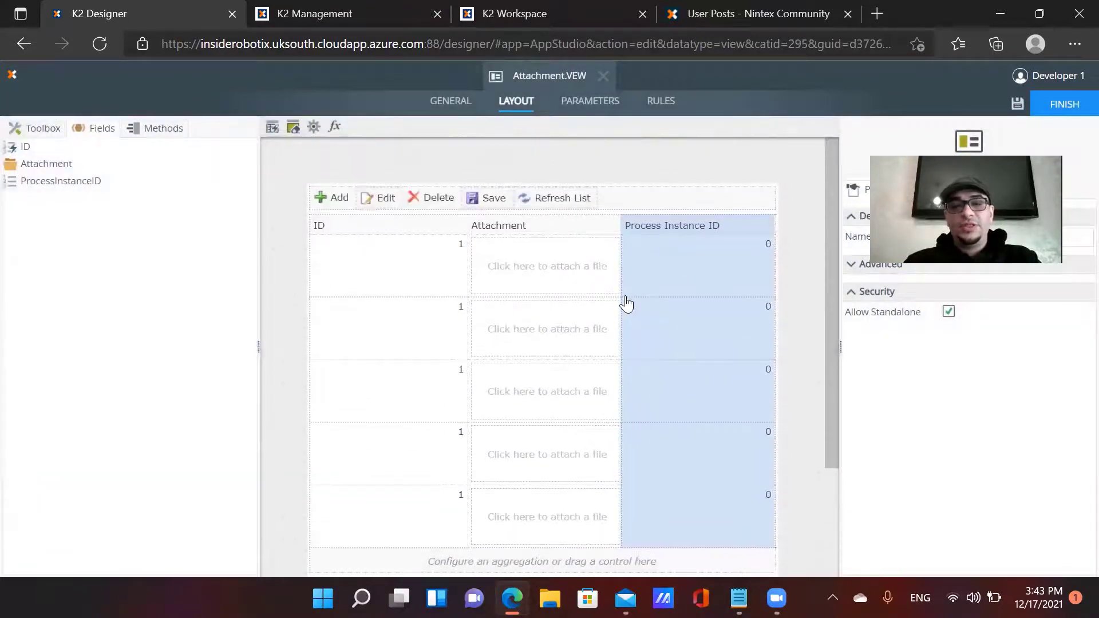
left_click(670, 105)
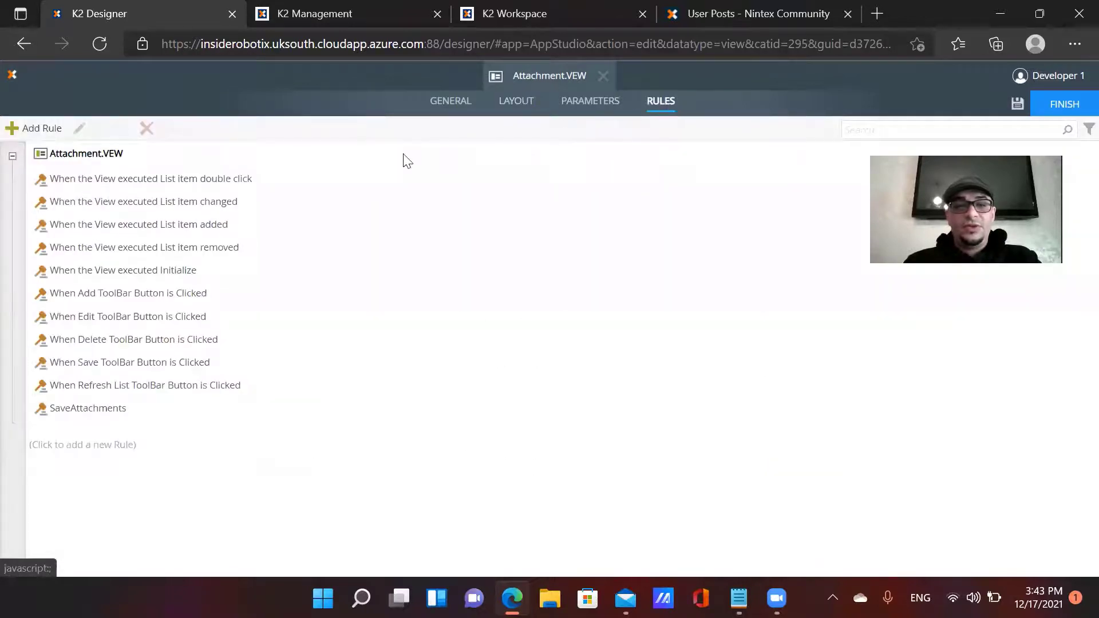
Check out Attachment.VEW and open its "When the View executed Initialize" rule for editing
left_click(154, 271)
left_click(100, 132)
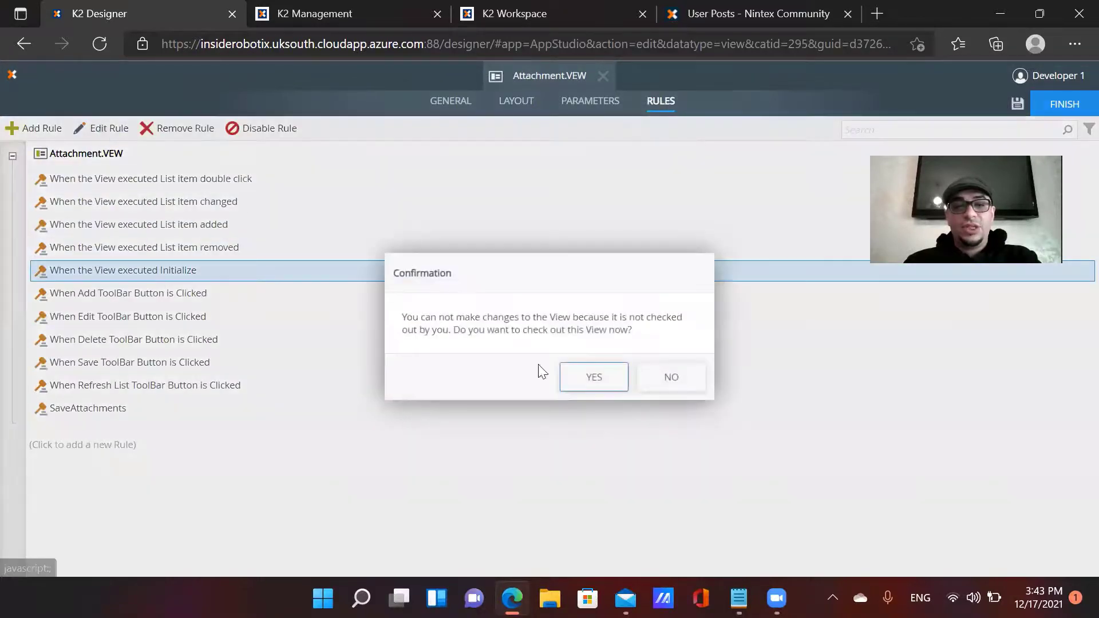
left_click(592, 375)
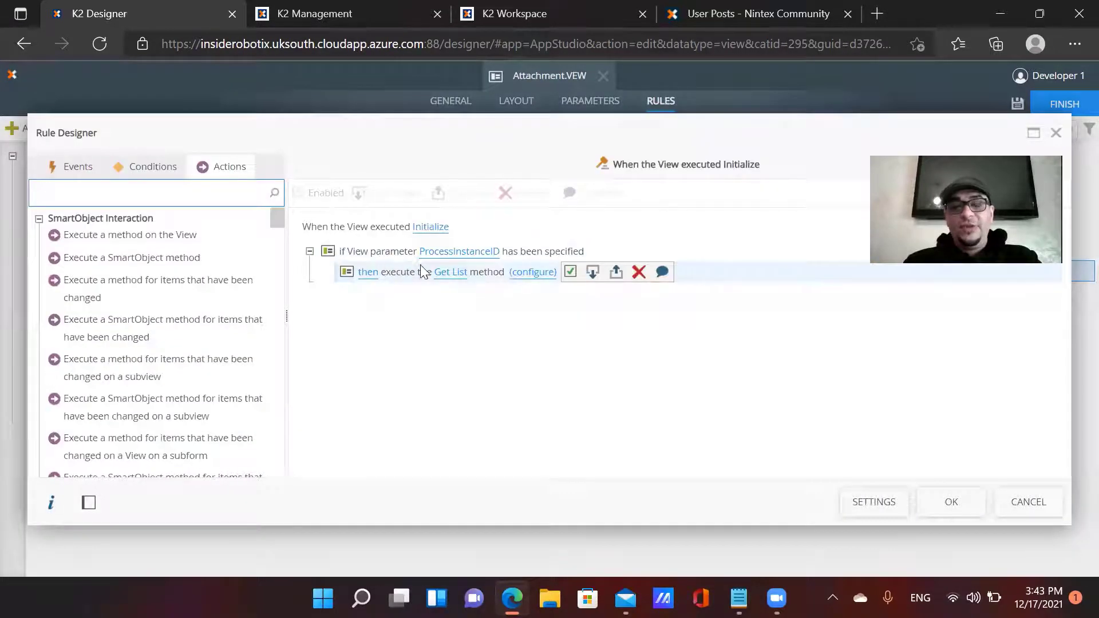
Examine the input and output mappings of the Get List action in Attachment.VEW's Initialize rule, and accept the rule
left_click(531, 272)
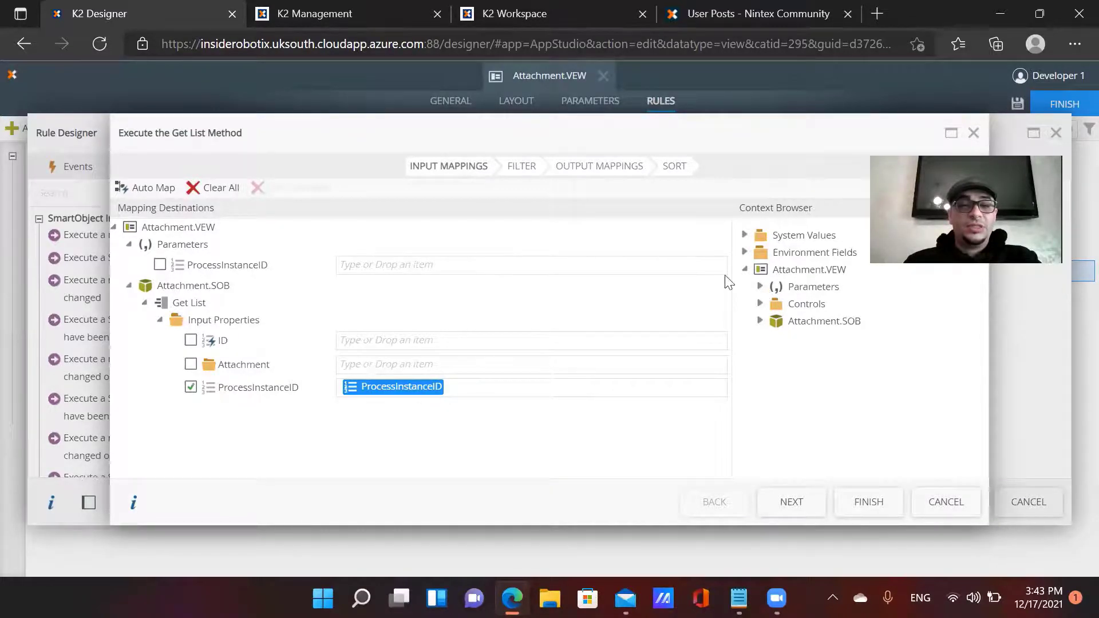
left_click(619, 169)
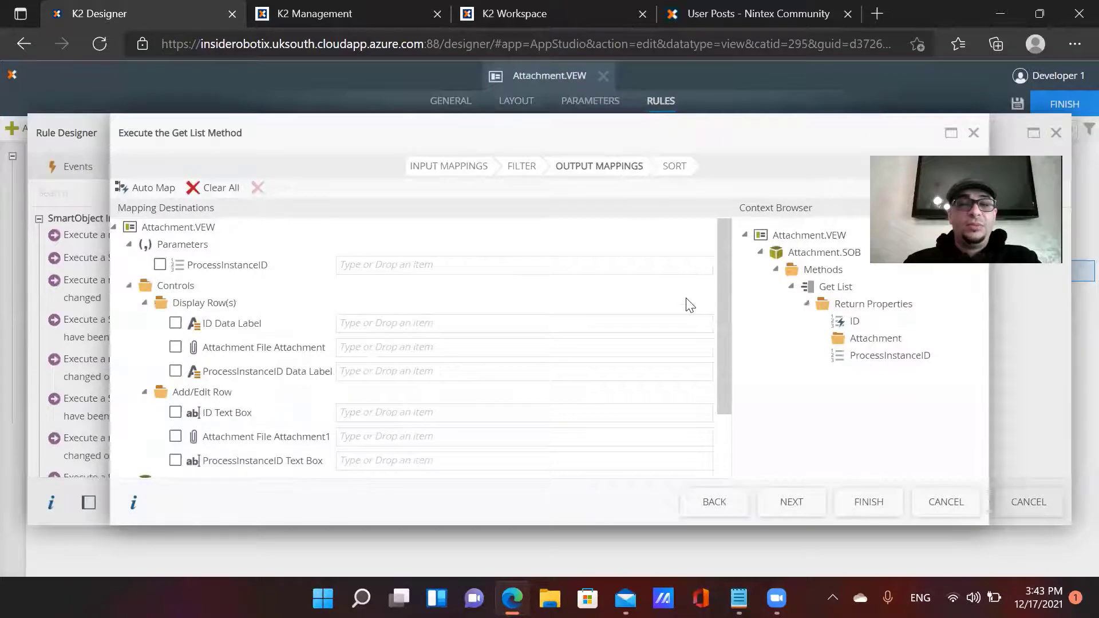
scroll(712, 295, "down", 3)
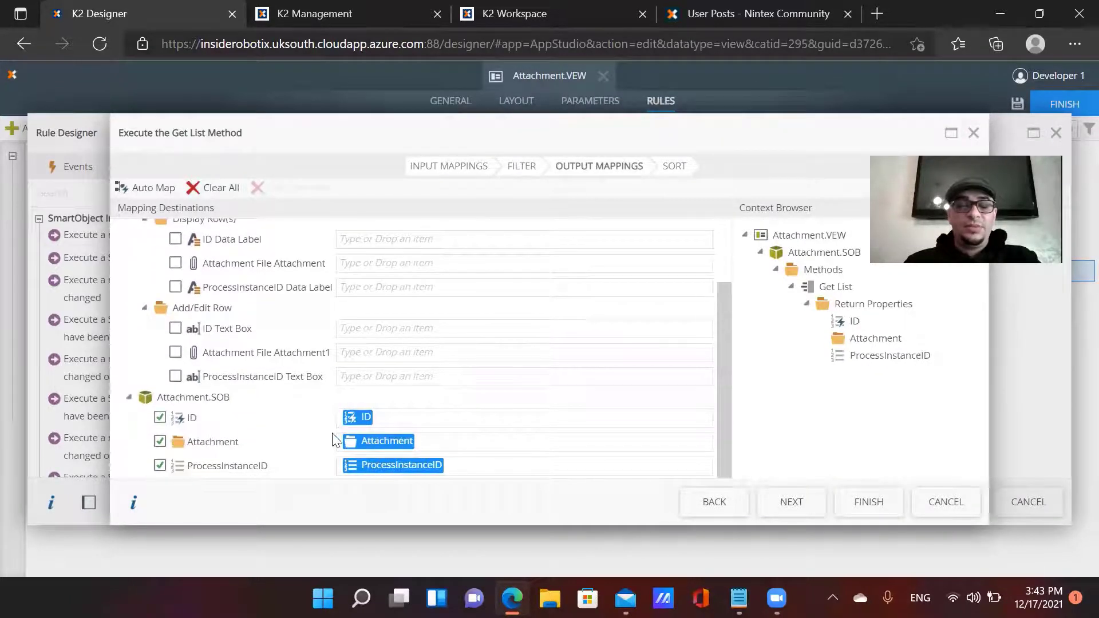
scroll(562, 448, "up", 3)
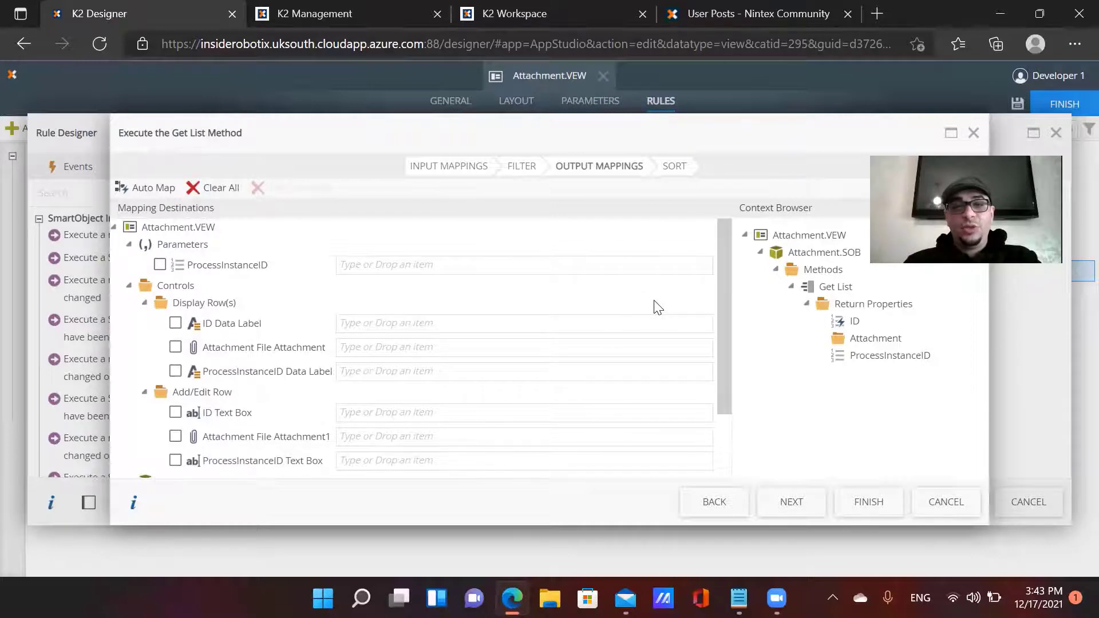
left_click(873, 511)
left_click(931, 509)
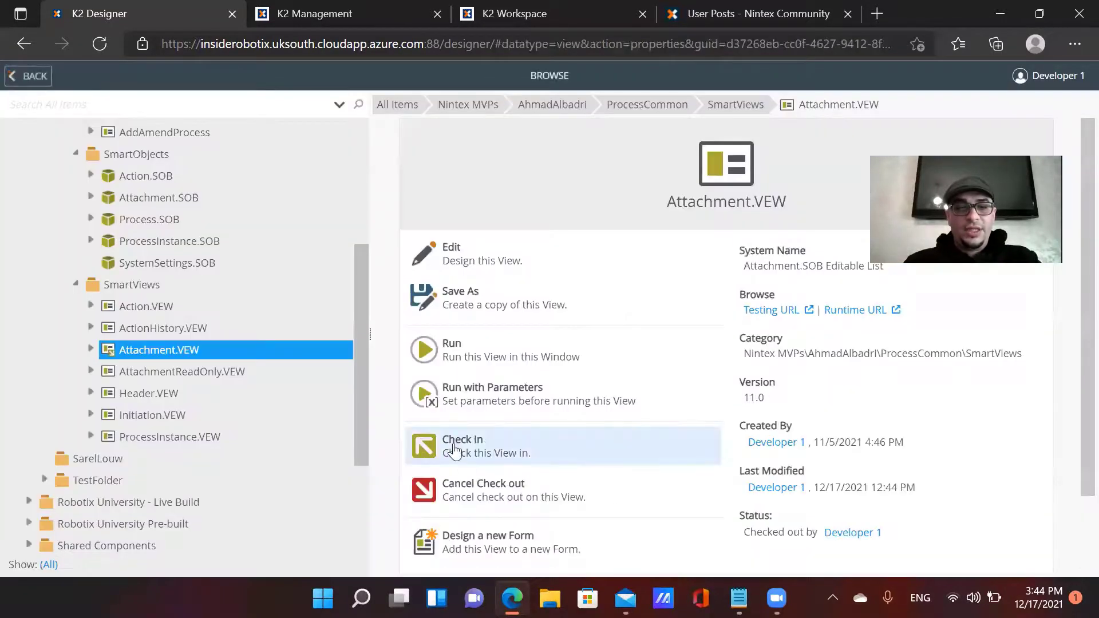
Open the AttachmentReadOnly.VEW SmartView for editing, and examine its list layout and rule list
left_click(217, 381)
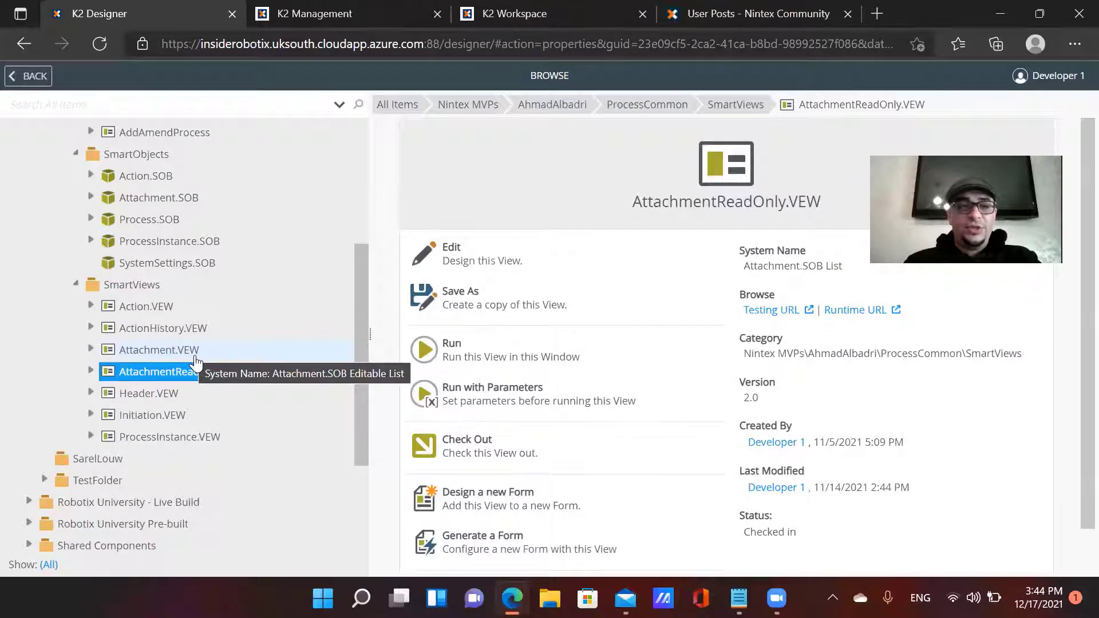
left_click(433, 257)
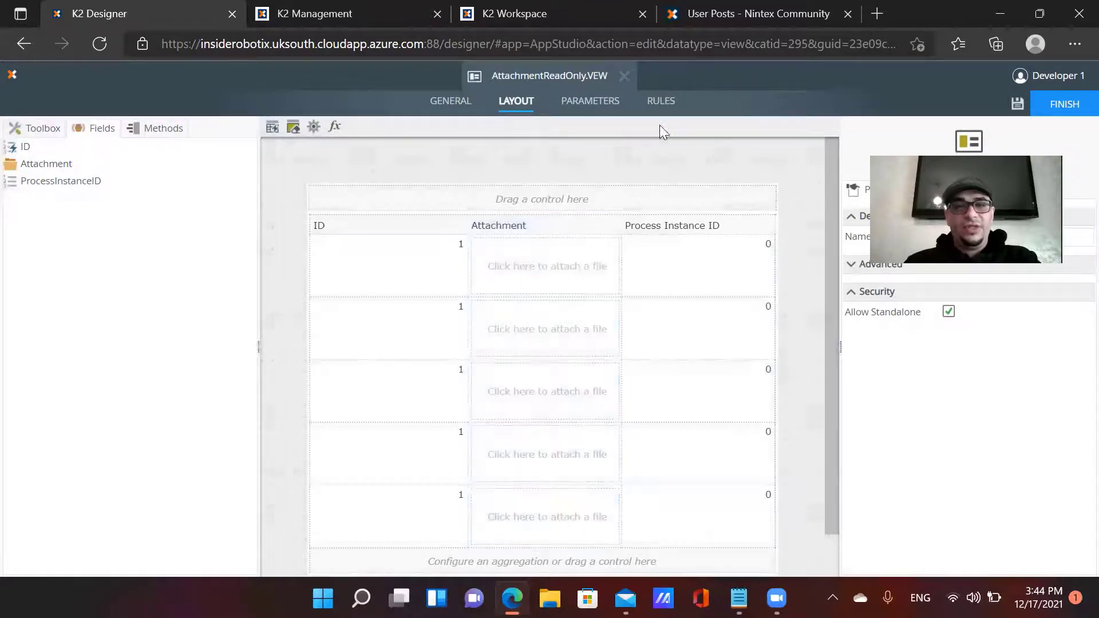
left_click(660, 103)
Check out AttachmentReadOnly.VEW and open its "When the View executed Initialize" rule for editing
left_click(144, 185)
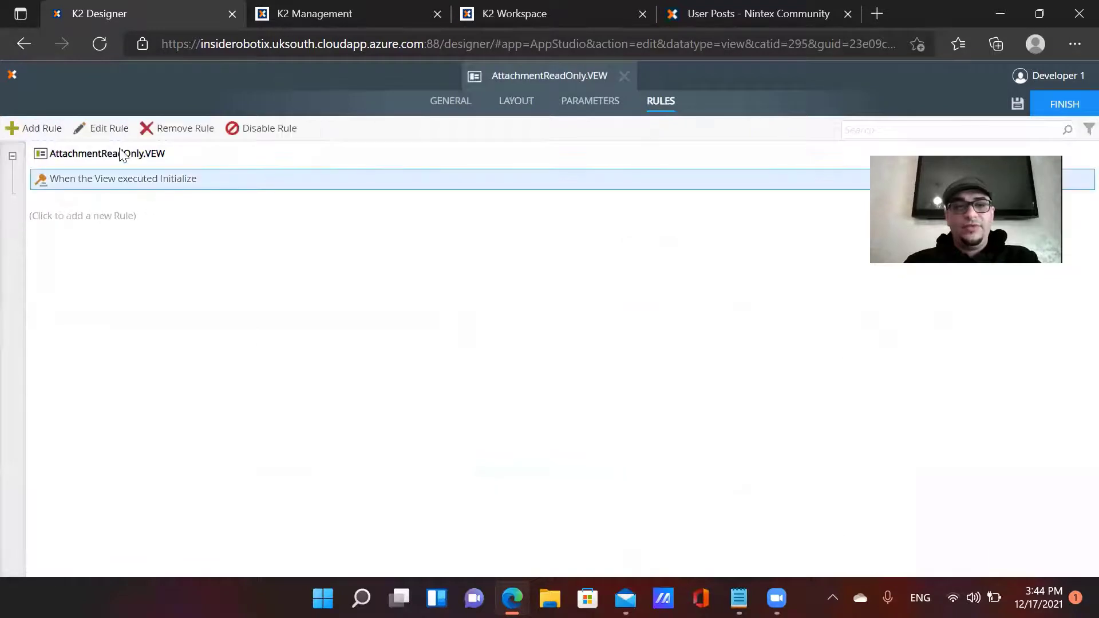
left_click(103, 127)
left_click(591, 378)
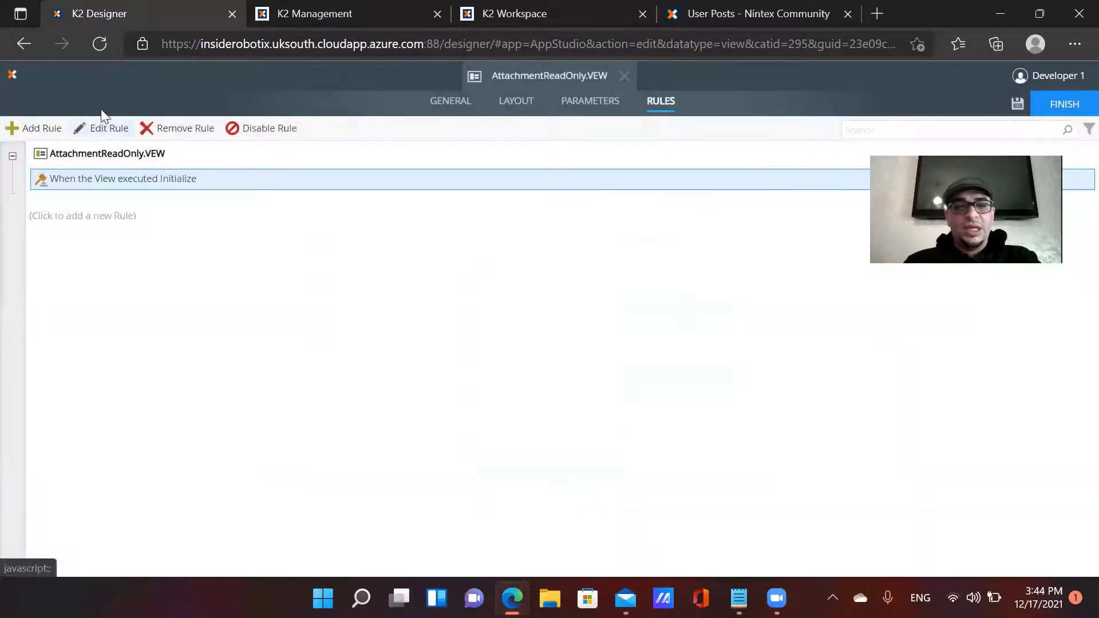
left_click(104, 127)
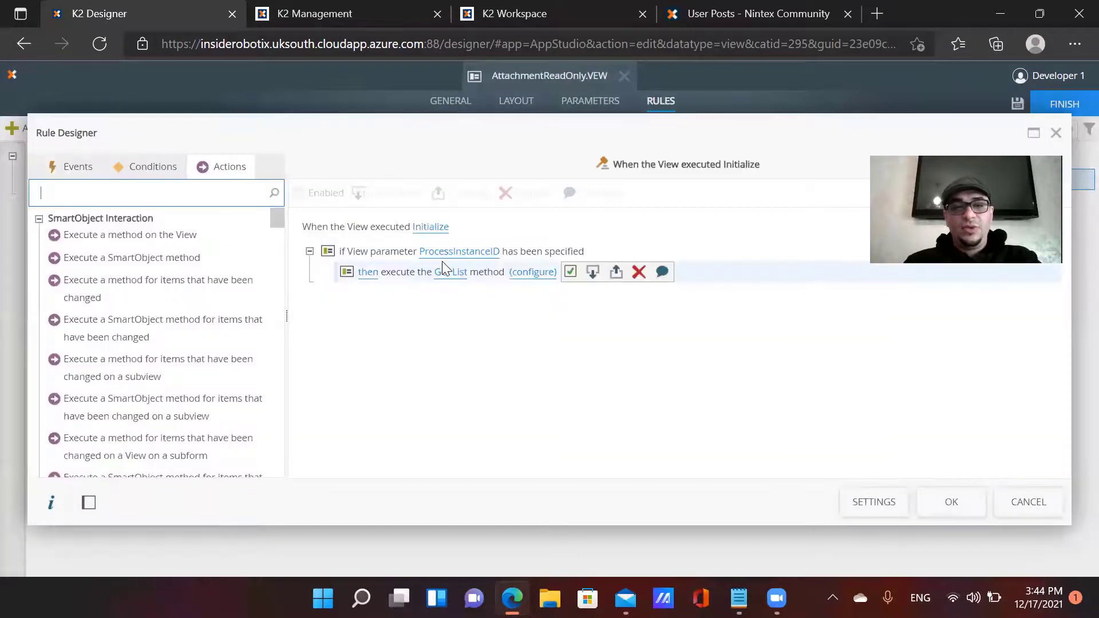
Examine the input and output mappings of the read-only attachment view's Get List action, and finish the mapping configuration
left_click(517, 272)
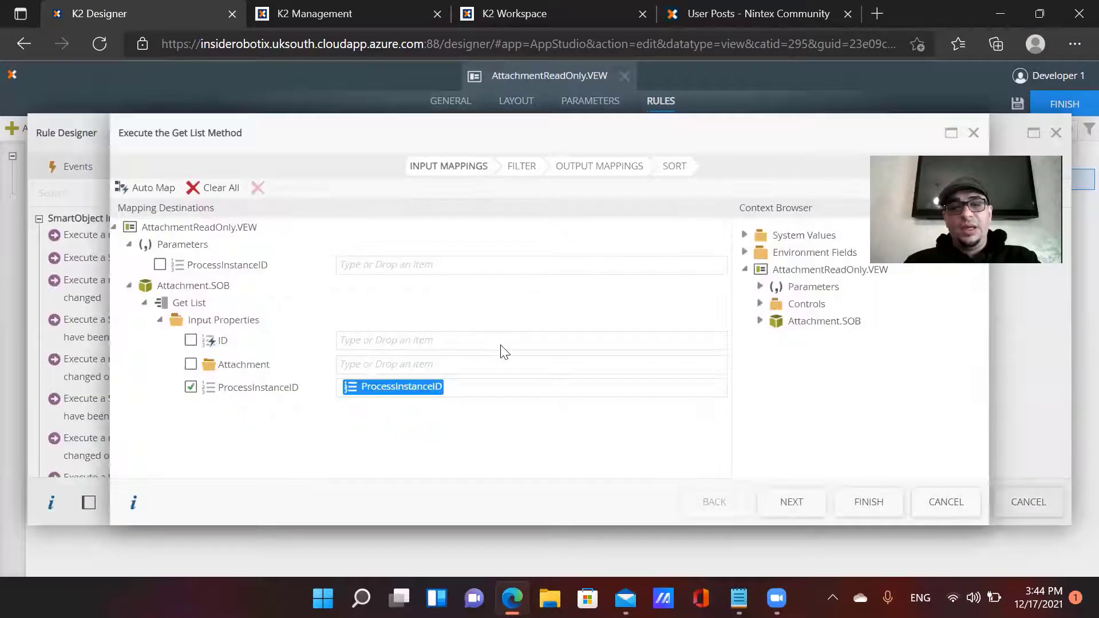
left_click(589, 169)
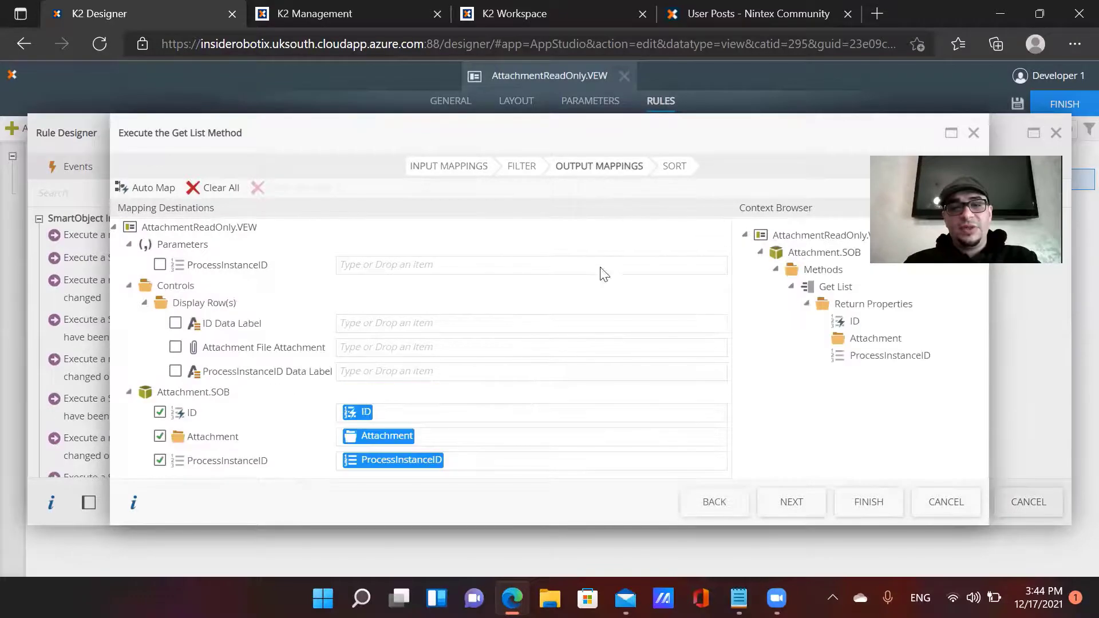
left_click(868, 502)
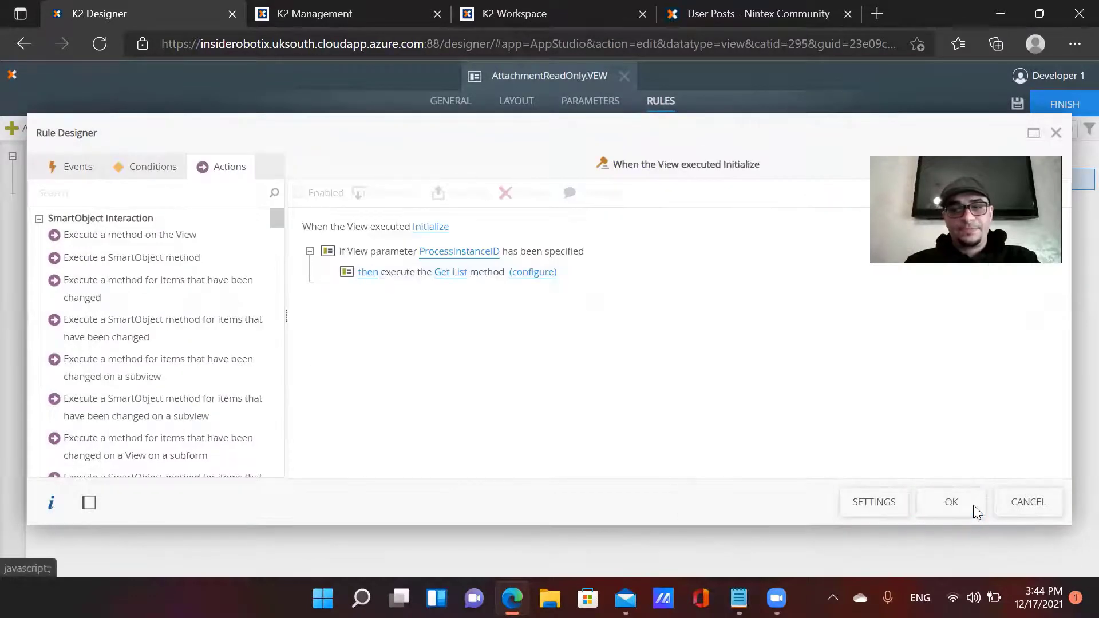
Finish editing AttachmentReadOnly.VEW and check the view in
left_click(1075, 105)
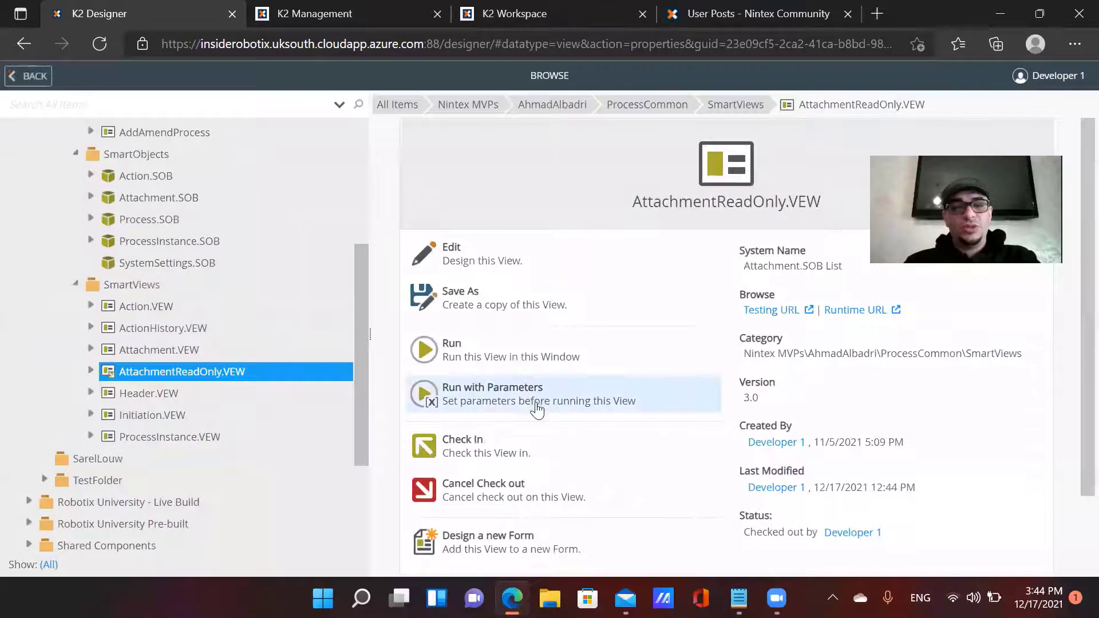
left_click(535, 446)
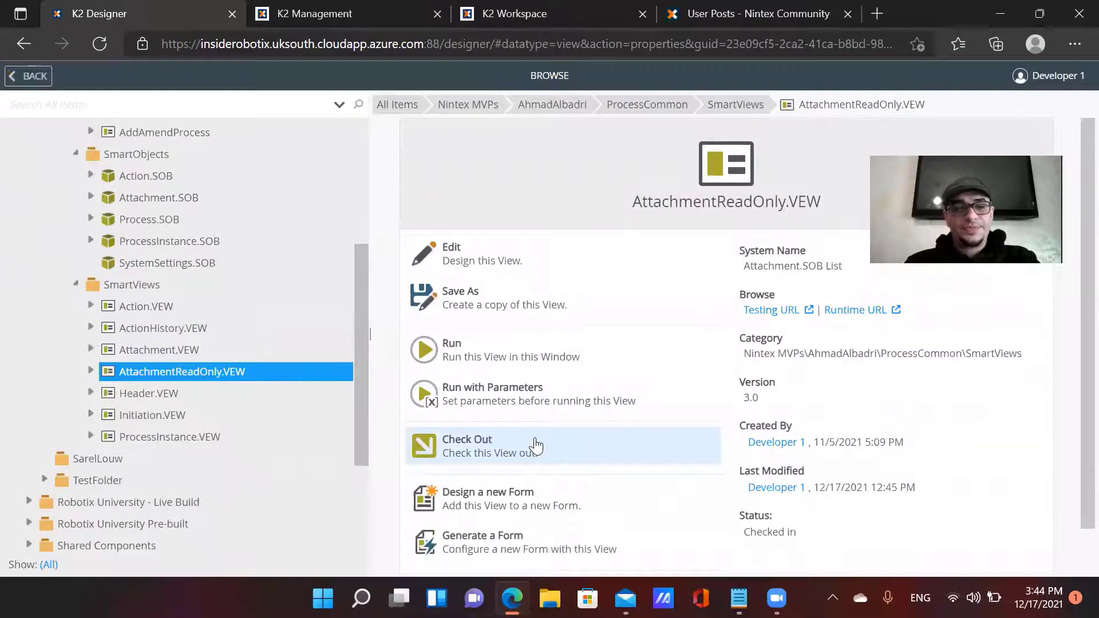
Open the Action.VEW SmartView for editing and check it out
left_click(160, 352)
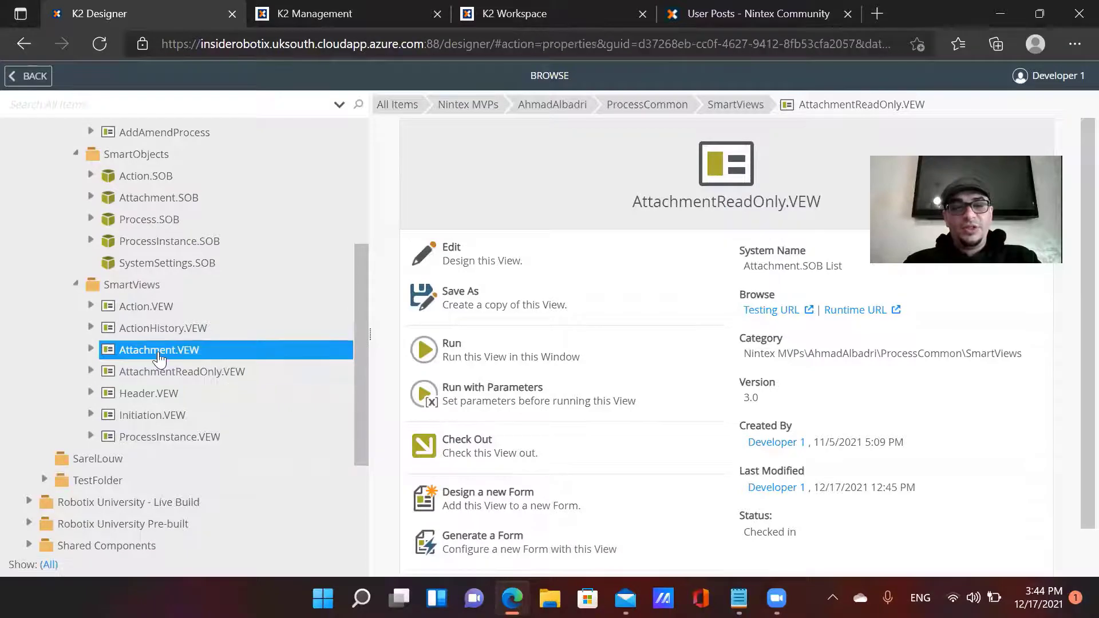
left_click(158, 313)
left_click(495, 260)
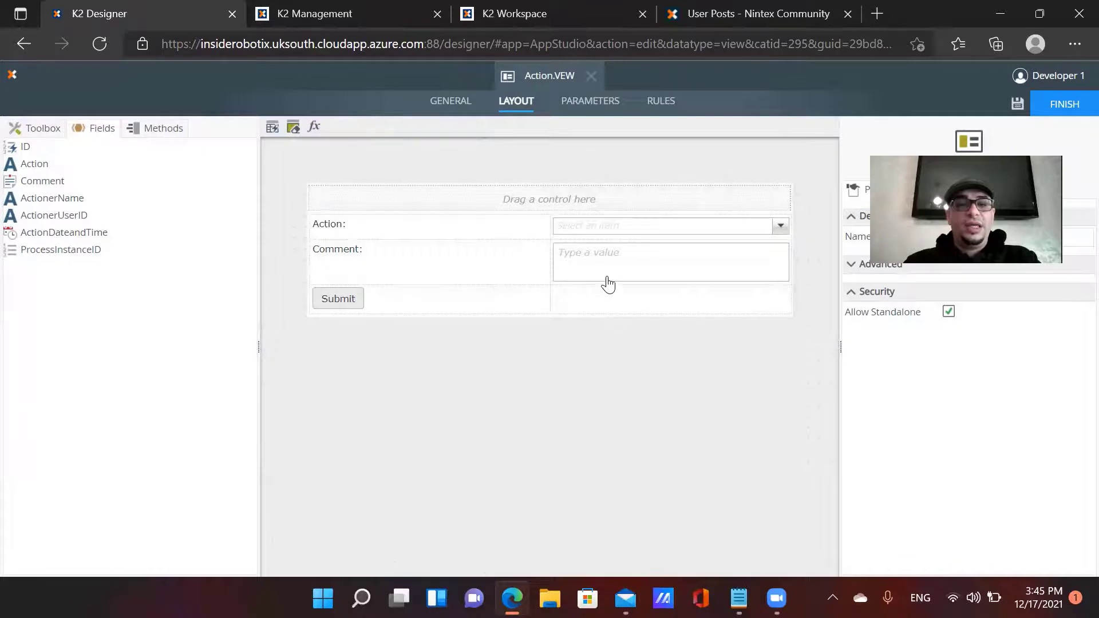
left_click(586, 233)
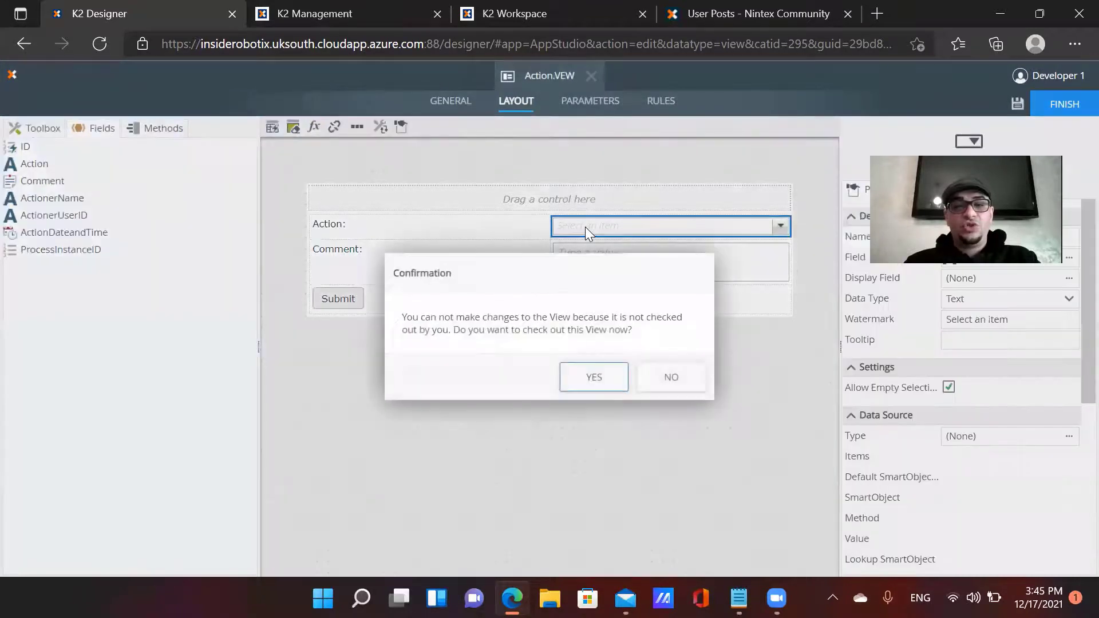
left_click(602, 376)
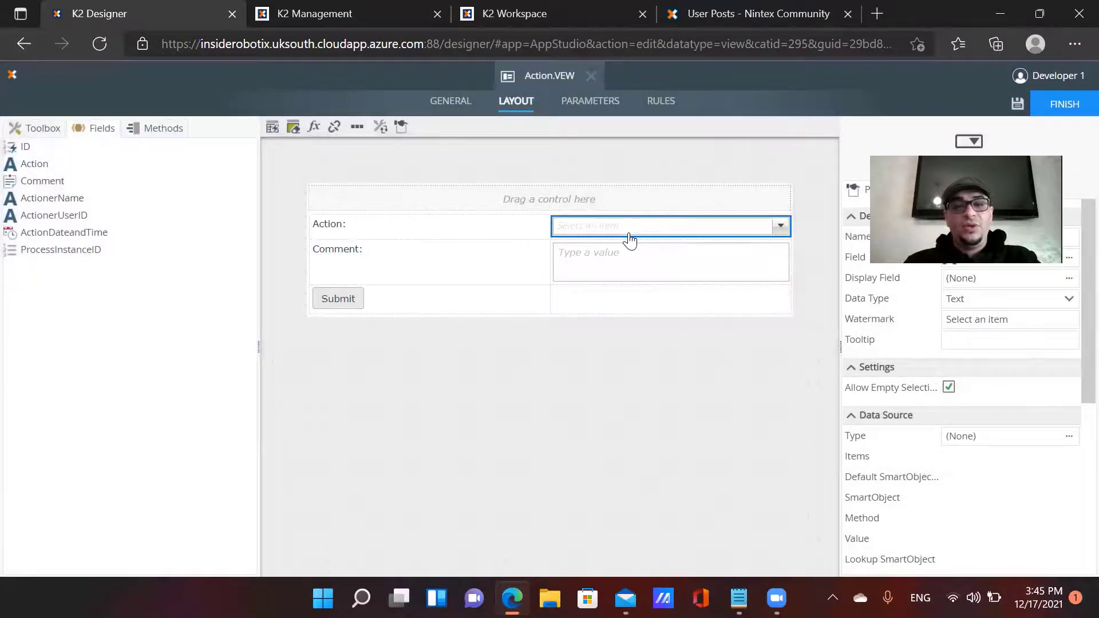
Examine the Submit button in the Action.VEW layout and the view's rule list
left_click(362, 309)
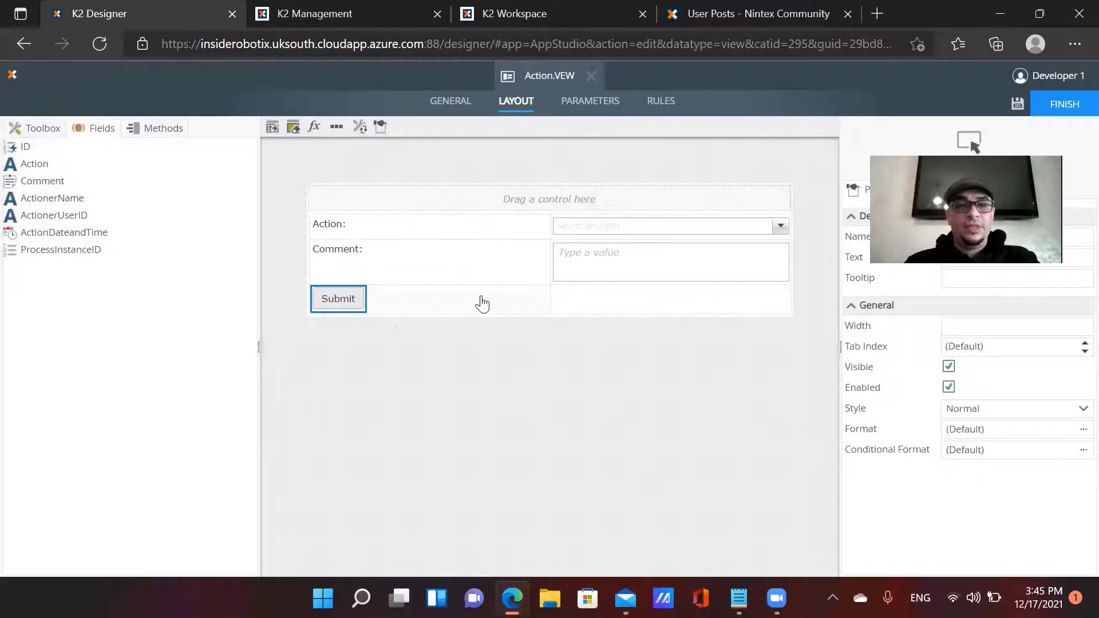
left_click(664, 103)
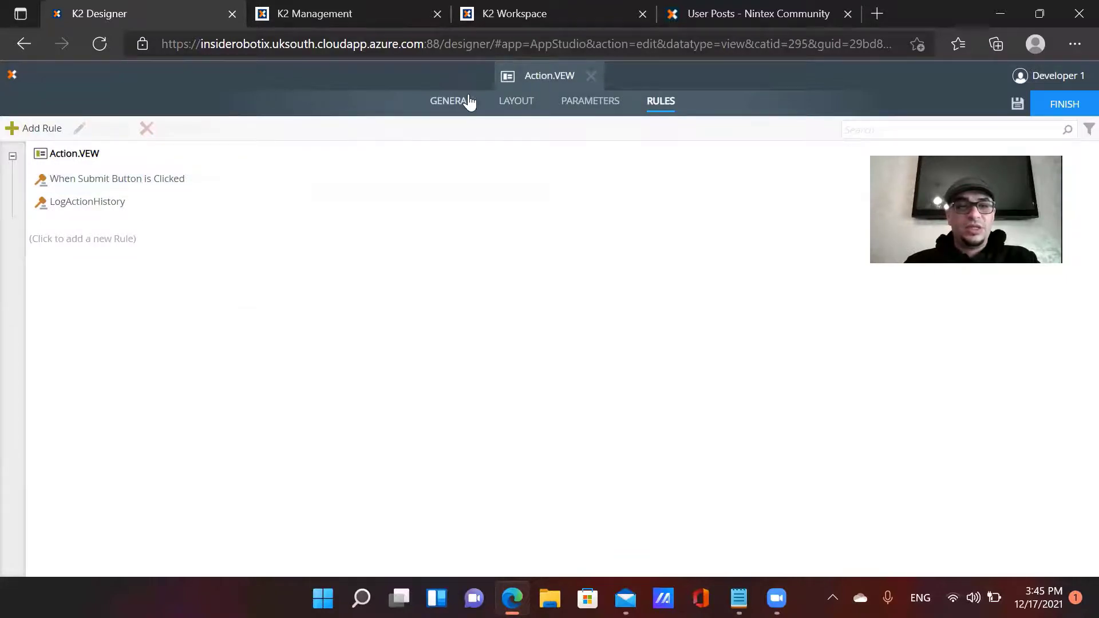
left_click(515, 101)
left_click(342, 309)
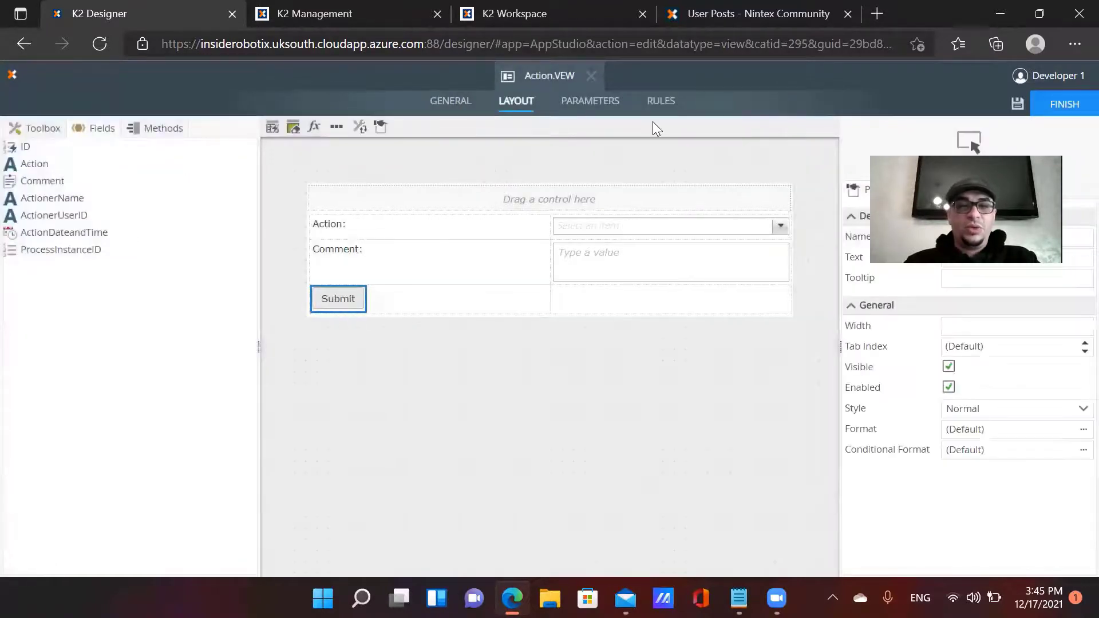
left_click(661, 101)
left_click(140, 209)
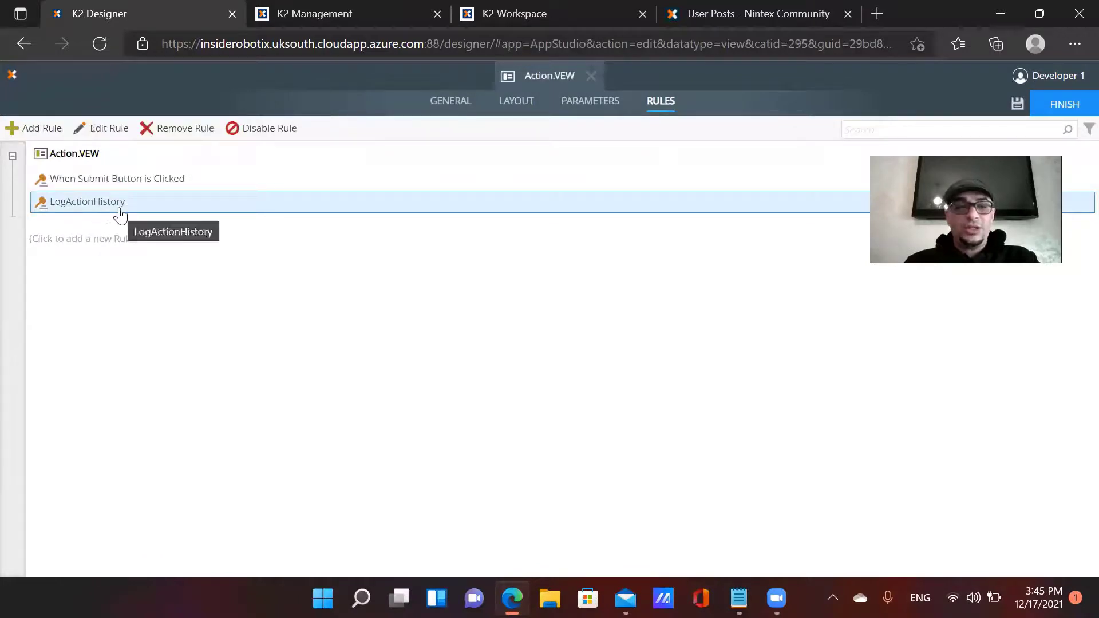
left_click(123, 184)
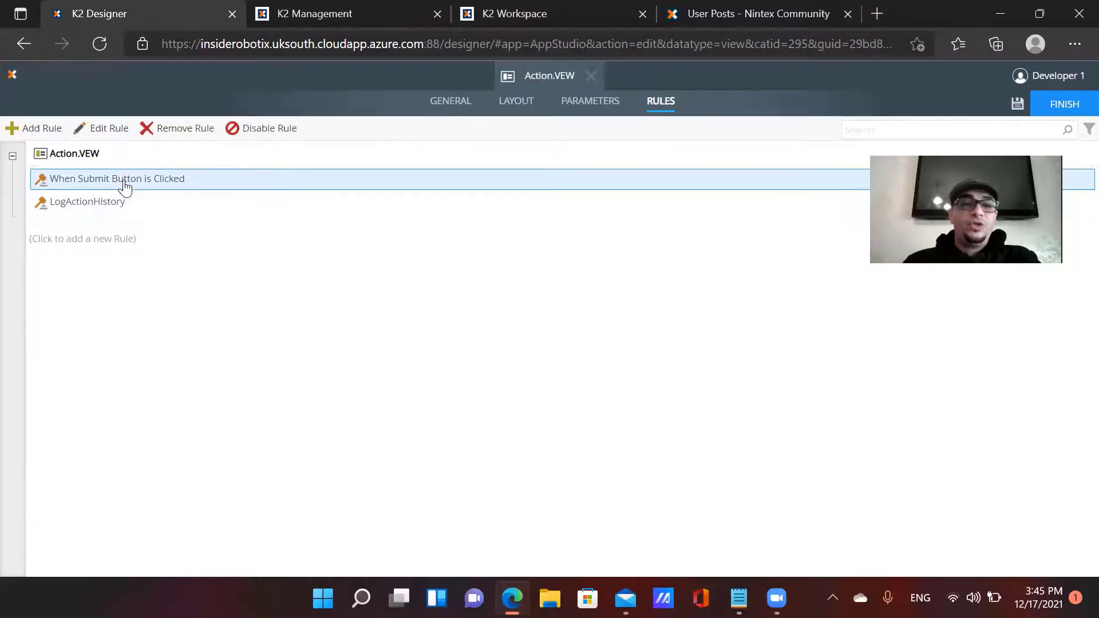
left_click(125, 205)
Review the actions of the "When Submit Button is Clicked" rule in the Rule Designer and confirm the rule
left_click(126, 182)
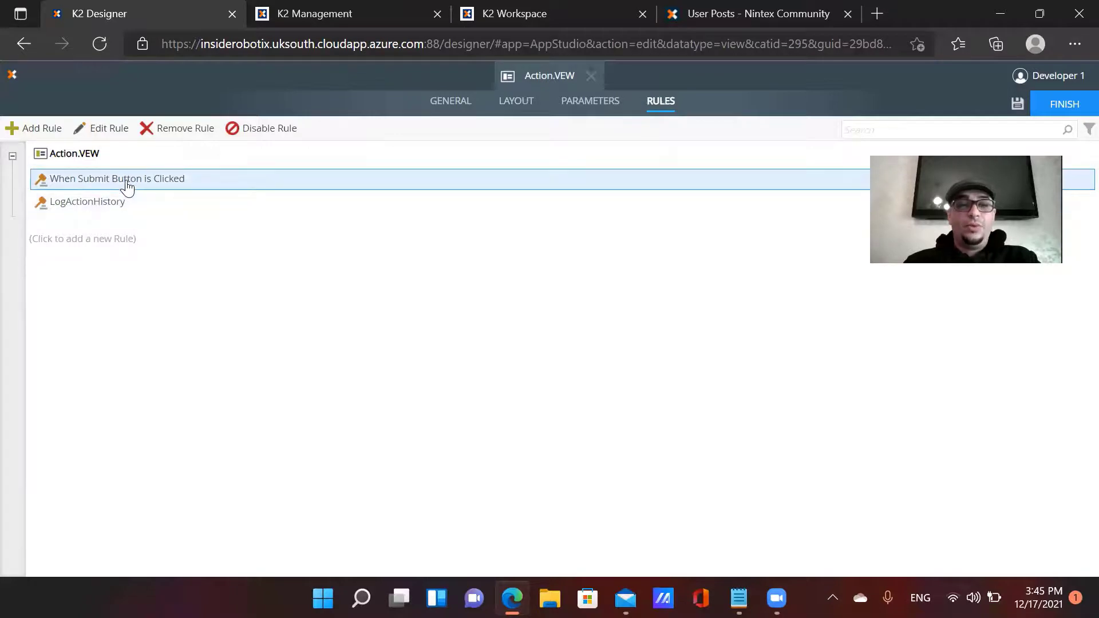
left_click(113, 132)
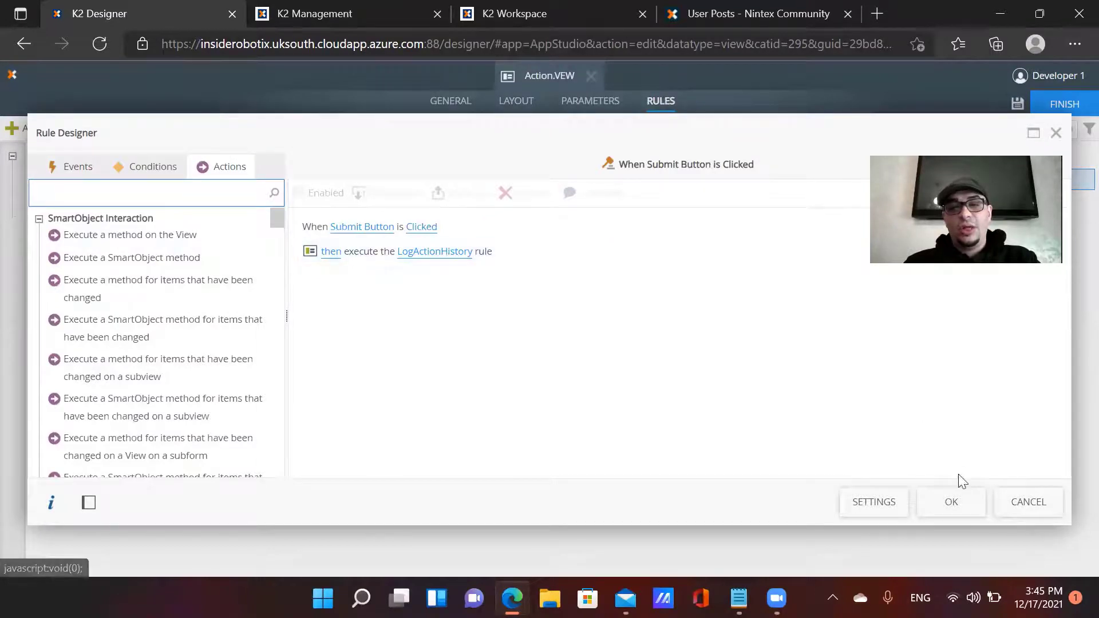
left_click(957, 502)
Examine the LogActionHistory rule's input mappings for the Action.SOB Create method, then finish the mapping configuration and confirm the rule
left_click(89, 210)
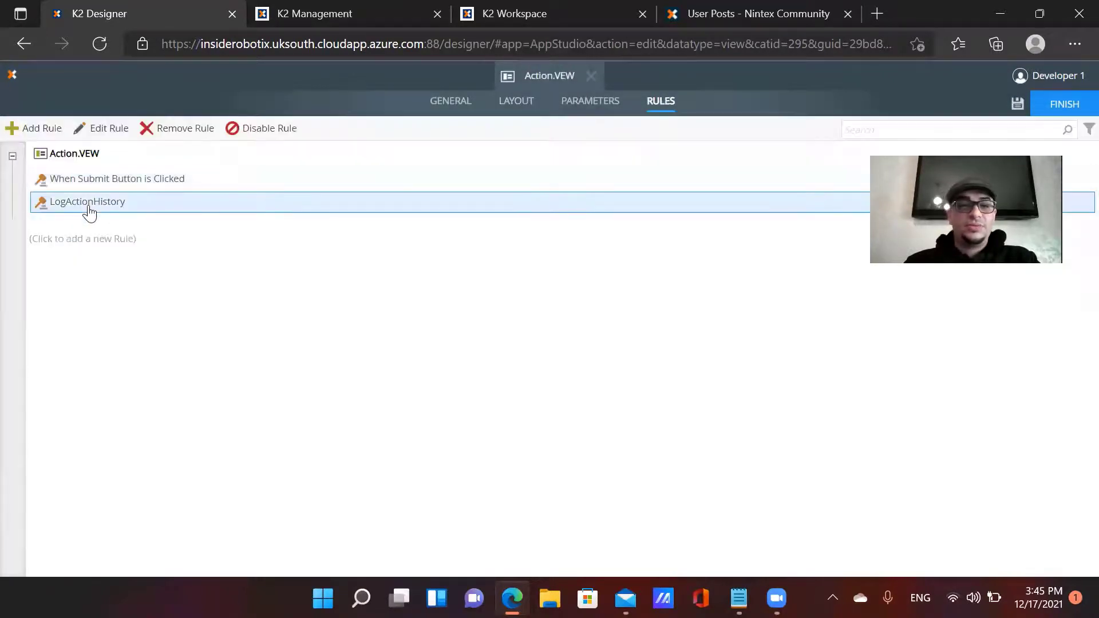
left_click(99, 131)
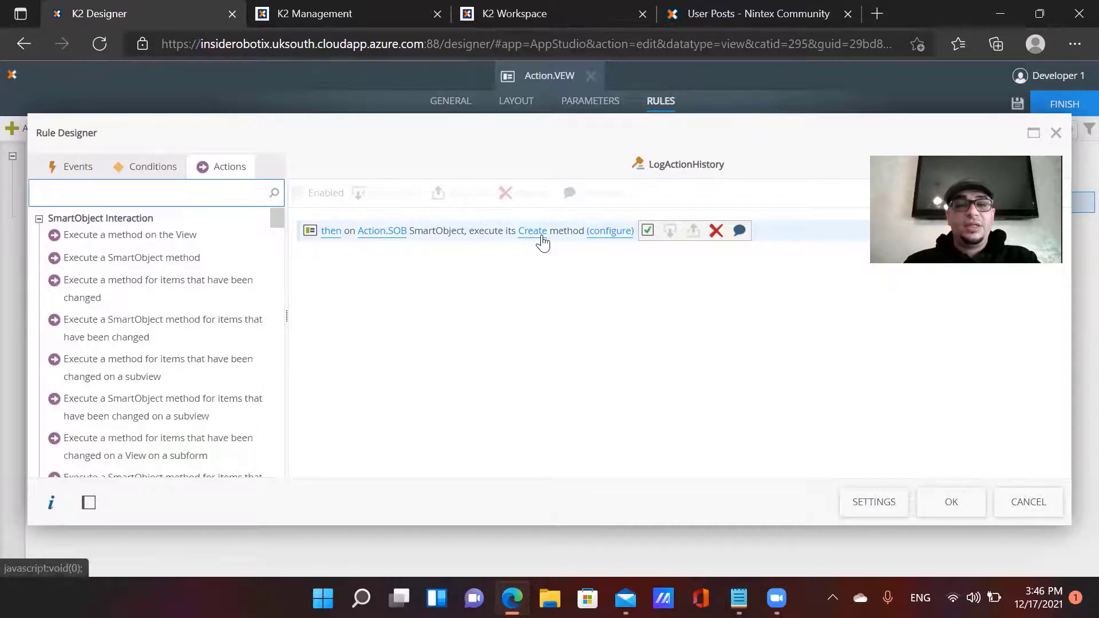
left_click(612, 232)
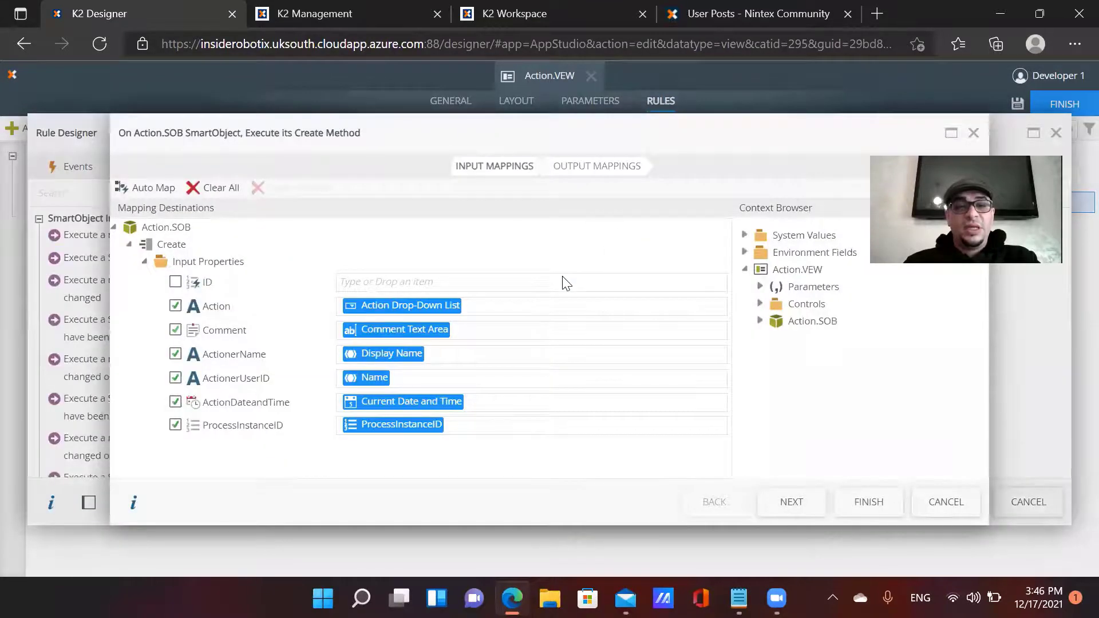
left_click(760, 304)
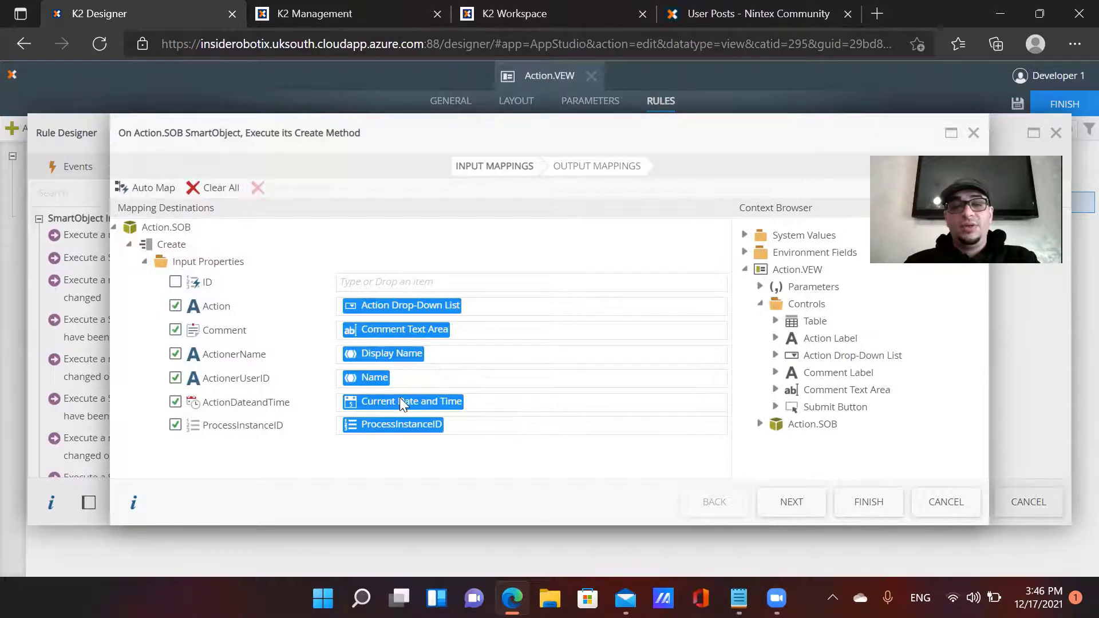
left_click(878, 513)
left_click(931, 506)
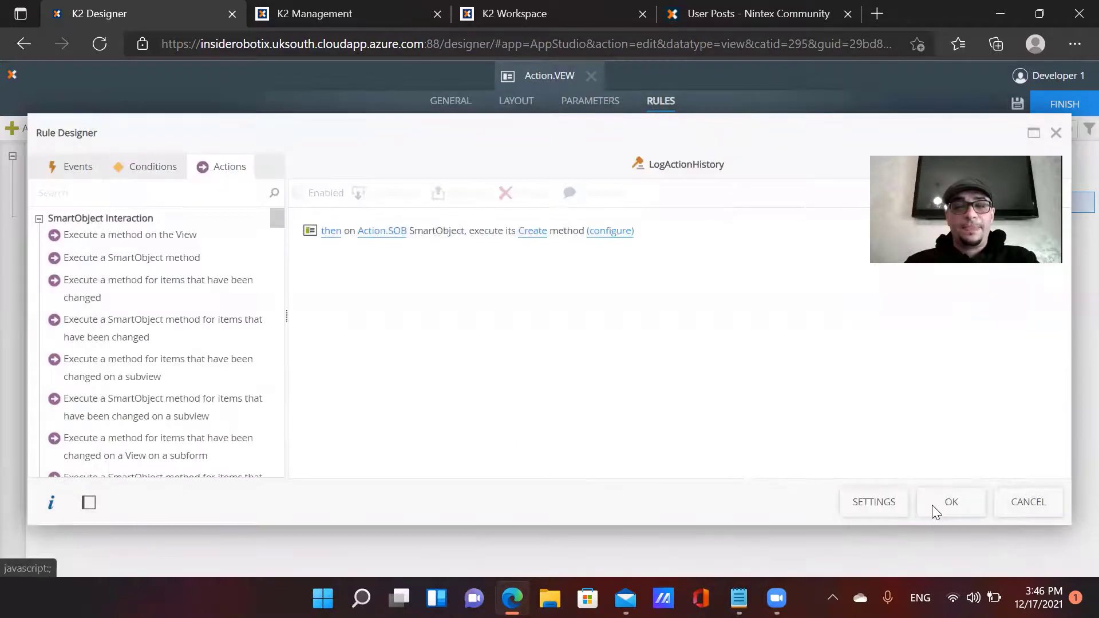
Finish editing Action.VEW and check the view in
left_click(1074, 104)
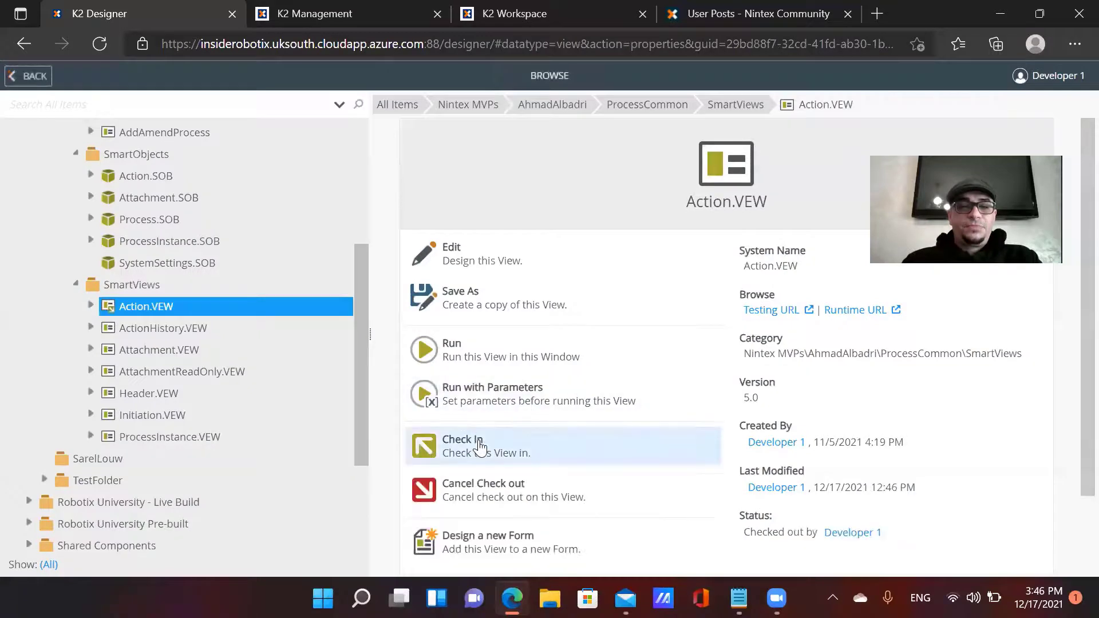
left_click(475, 444)
Check out ActionHistory.VEW and open its "When the View executed Initialize" rule for editing
left_click(172, 330)
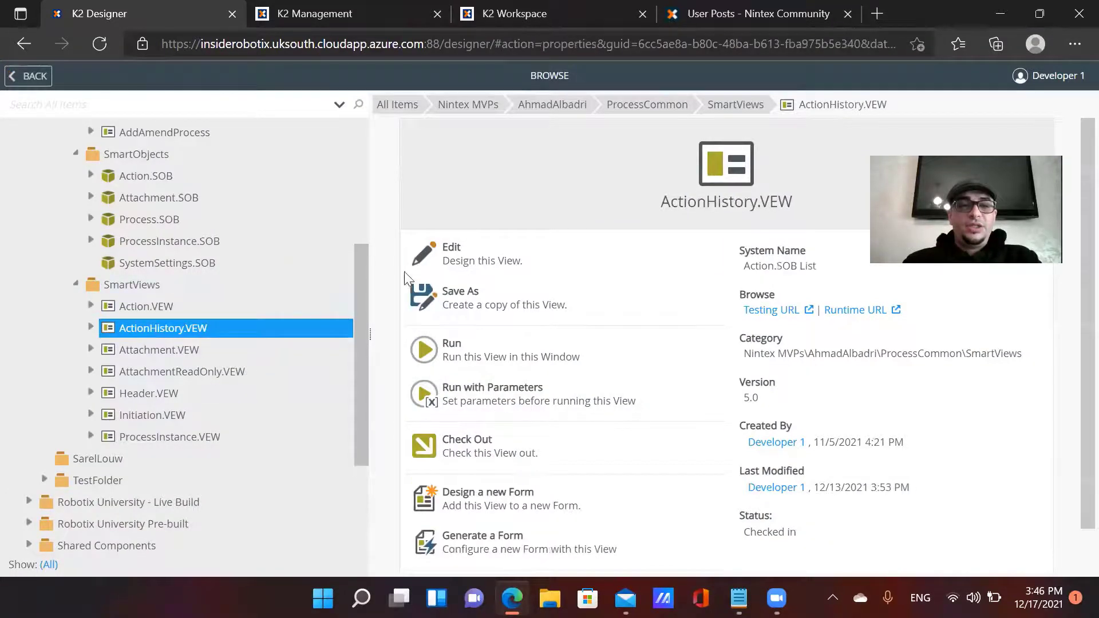
left_click(449, 254)
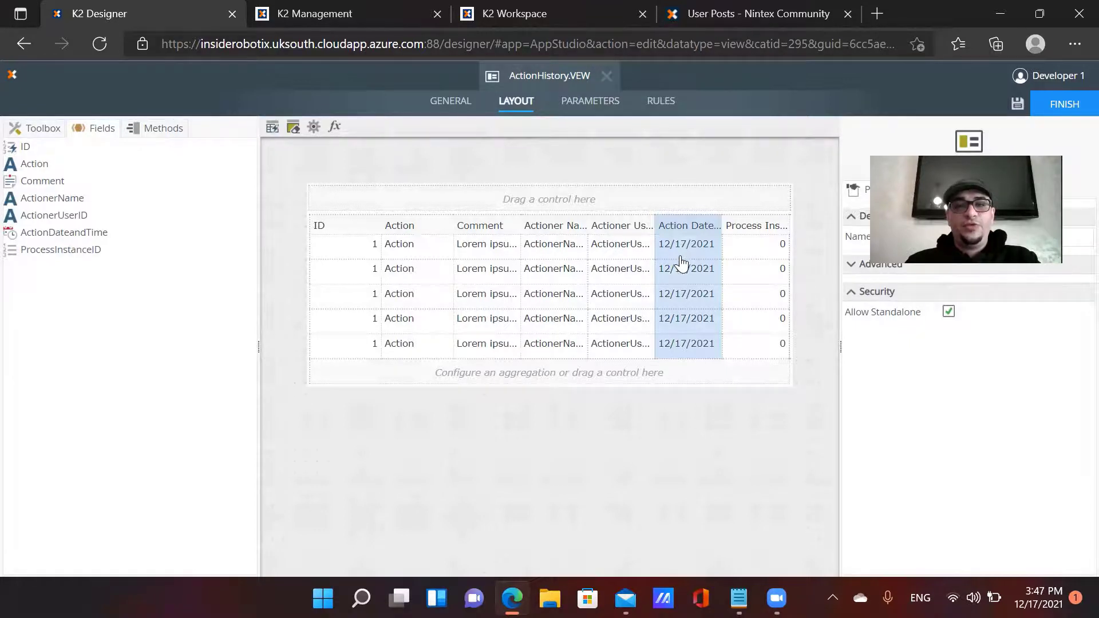
left_click(661, 101)
left_click(122, 178)
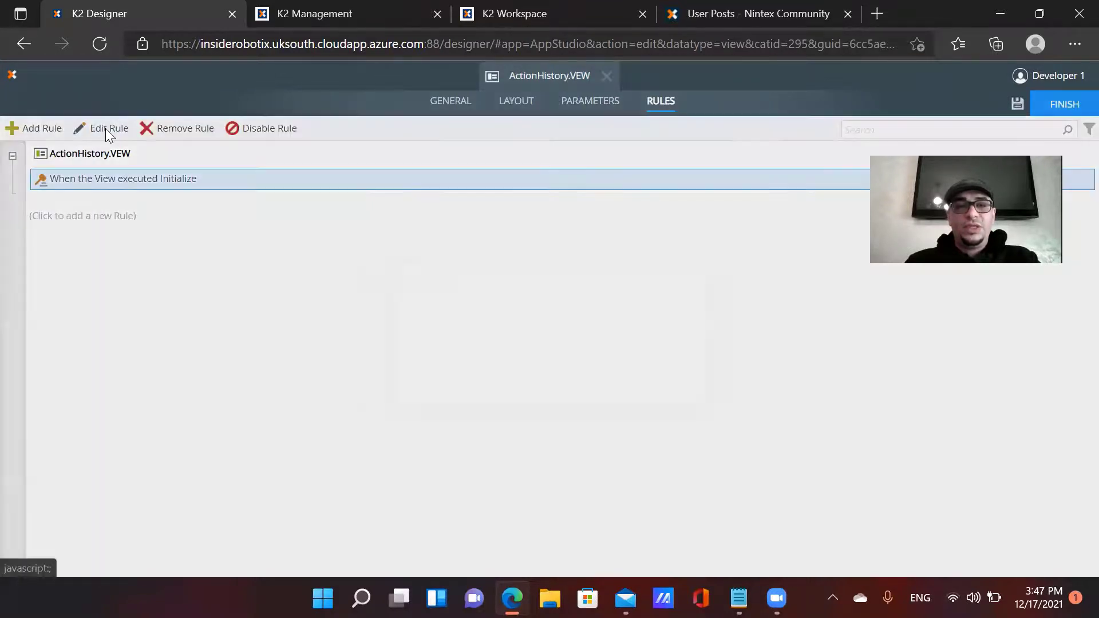
left_click(105, 128)
left_click(589, 375)
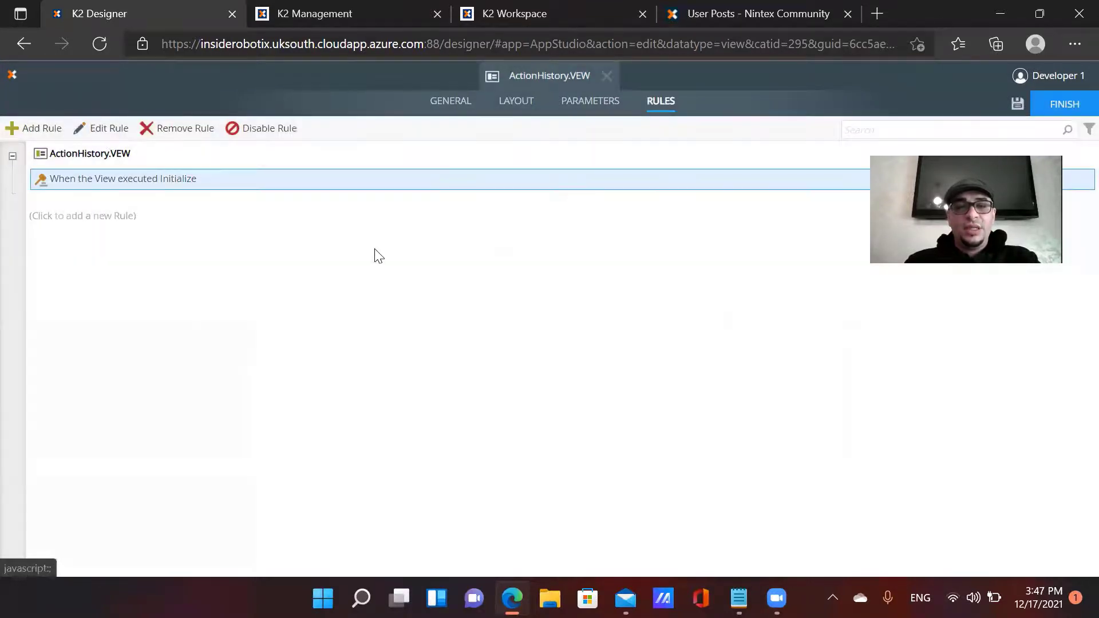
left_click(103, 129)
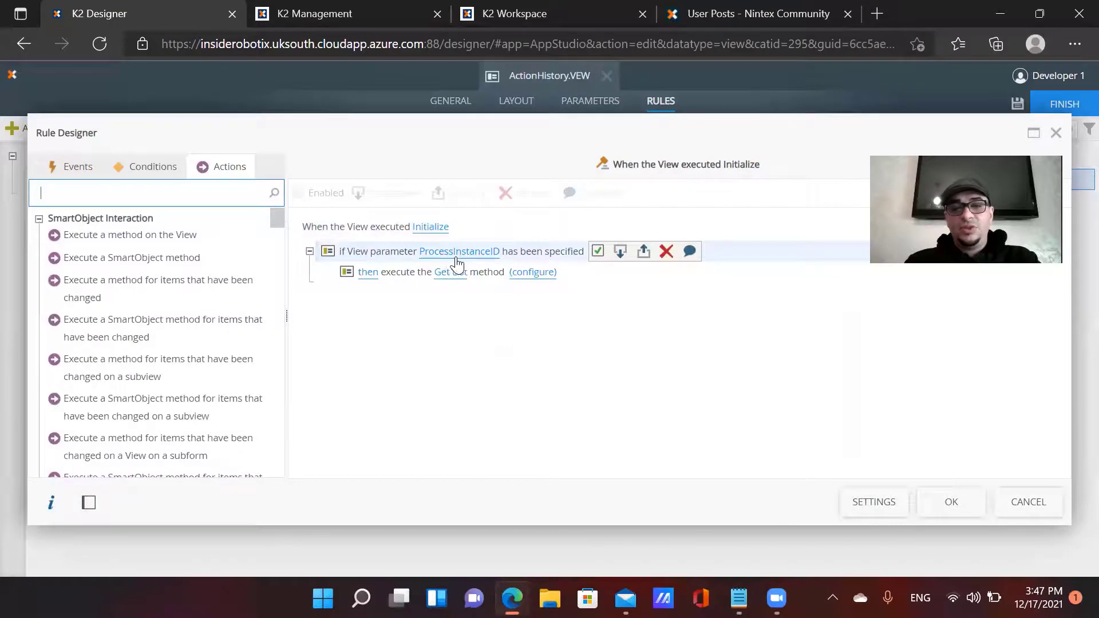
Examine the input and output mappings of the action history view's Get List method, finish the configuration and confirm the rule
left_click(534, 276)
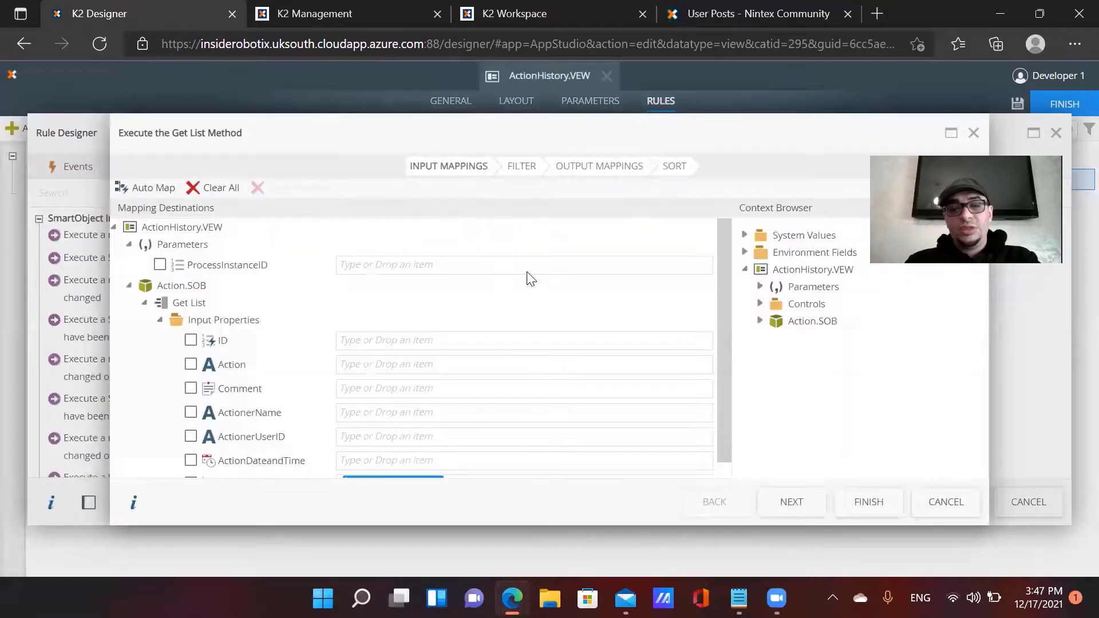
scroll(502, 282, "down", 1)
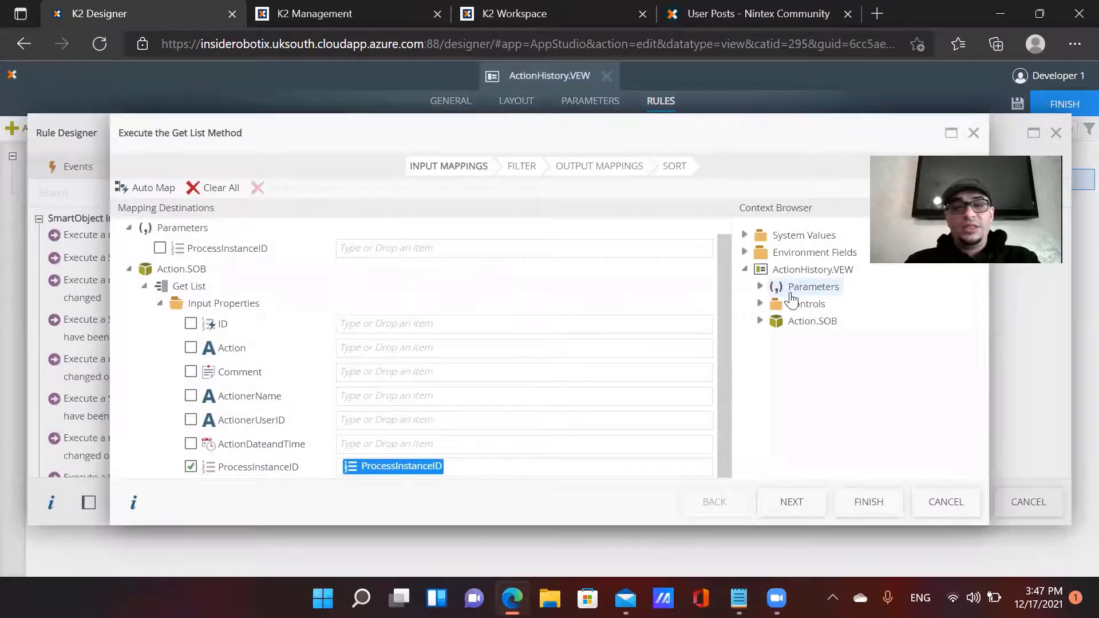
left_click(615, 172)
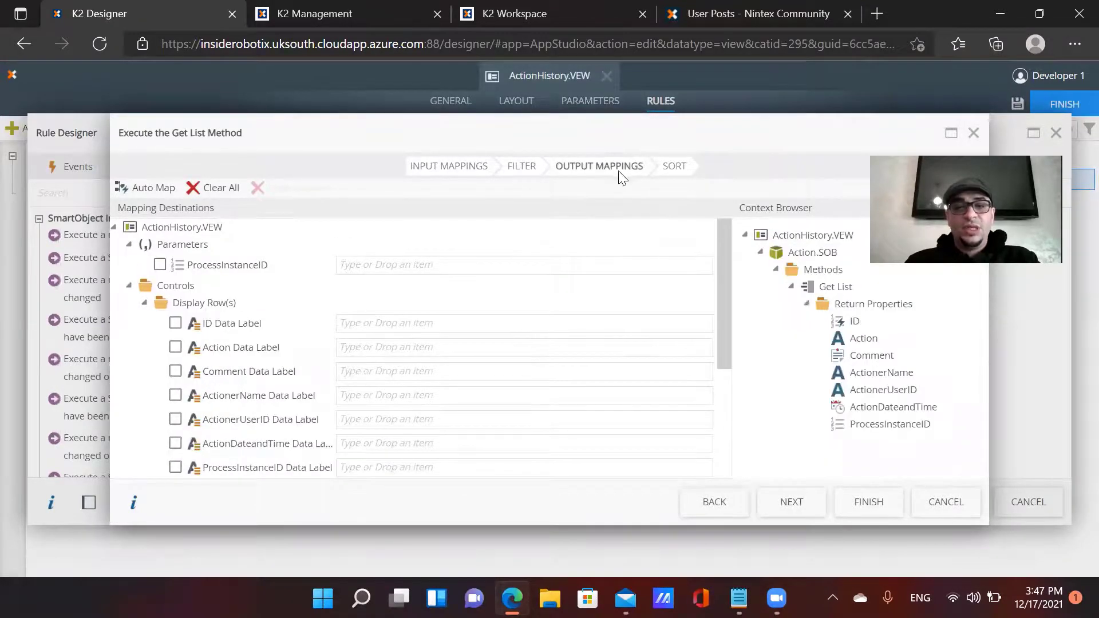
left_click(856, 506)
left_click(949, 502)
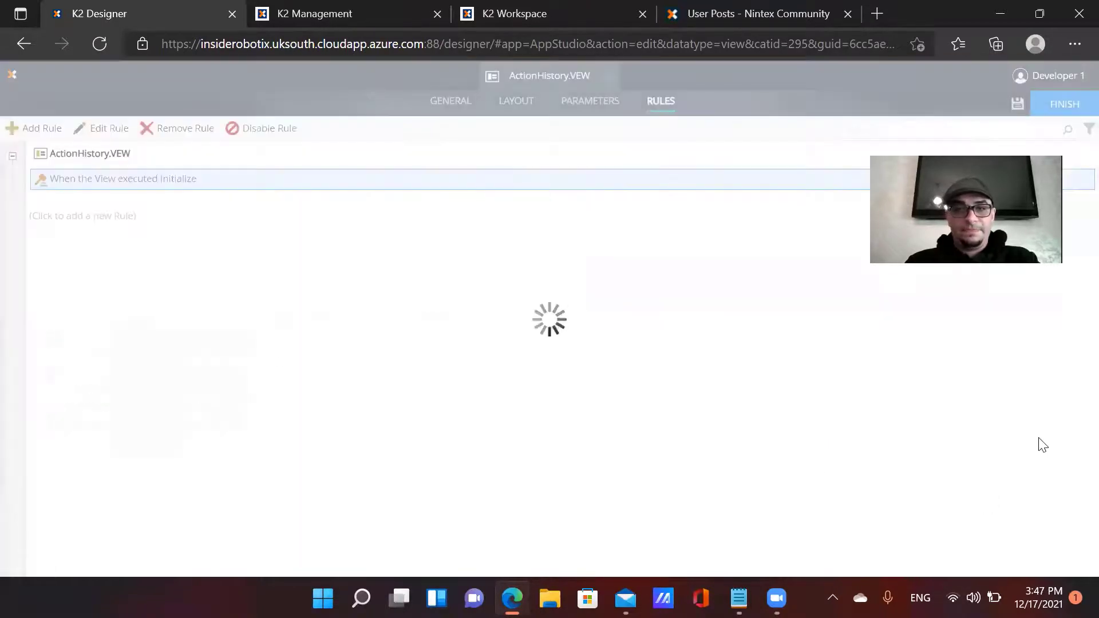
Finish editing ActionHistory.VEW and check the view in
left_click(1063, 106)
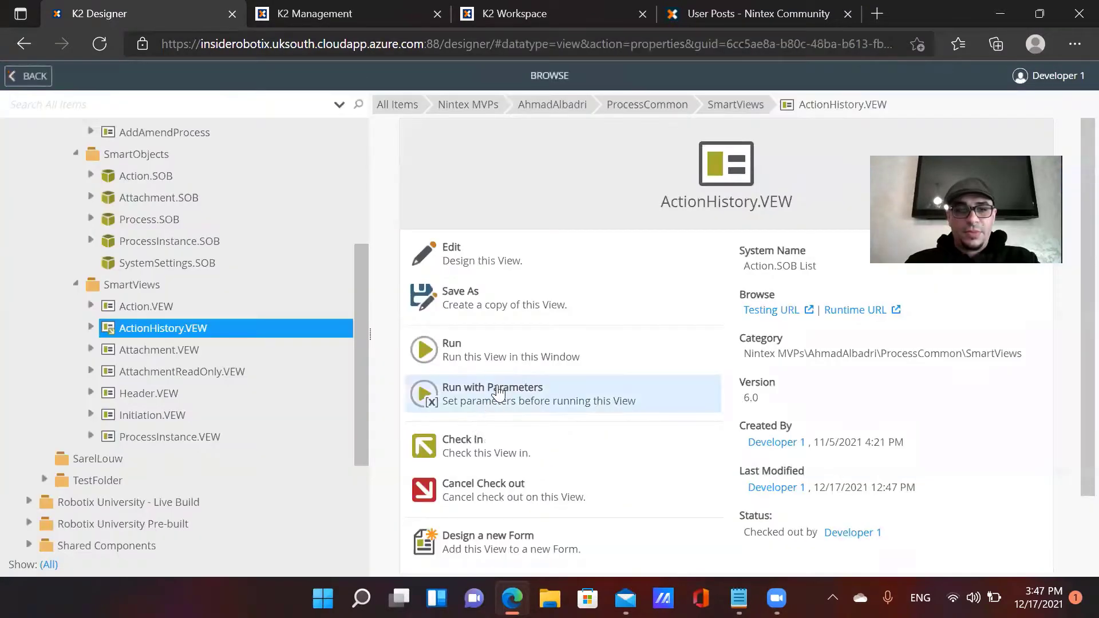
left_click(500, 441)
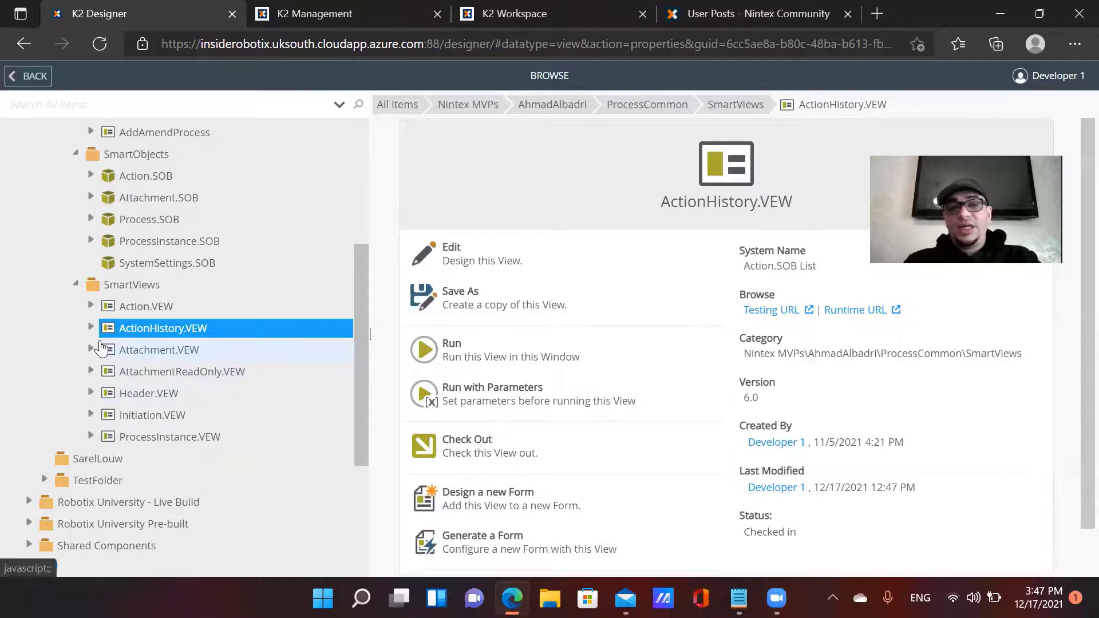
Open the AddAmendProcess management view through its Runtime URL
scroll(159, 320, "up", 1)
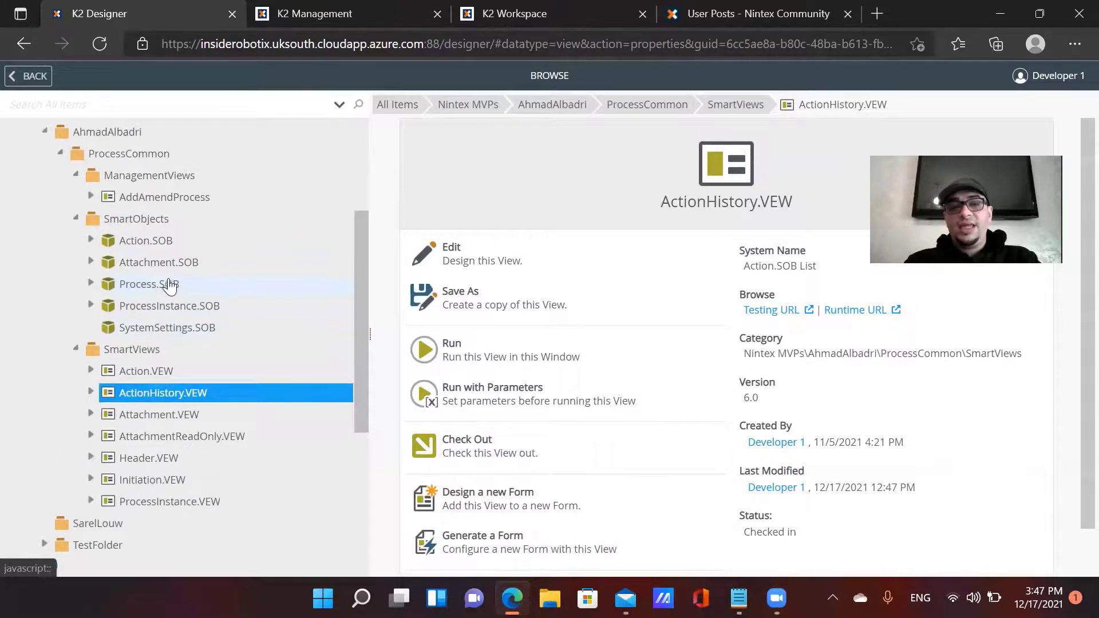
left_click(195, 200)
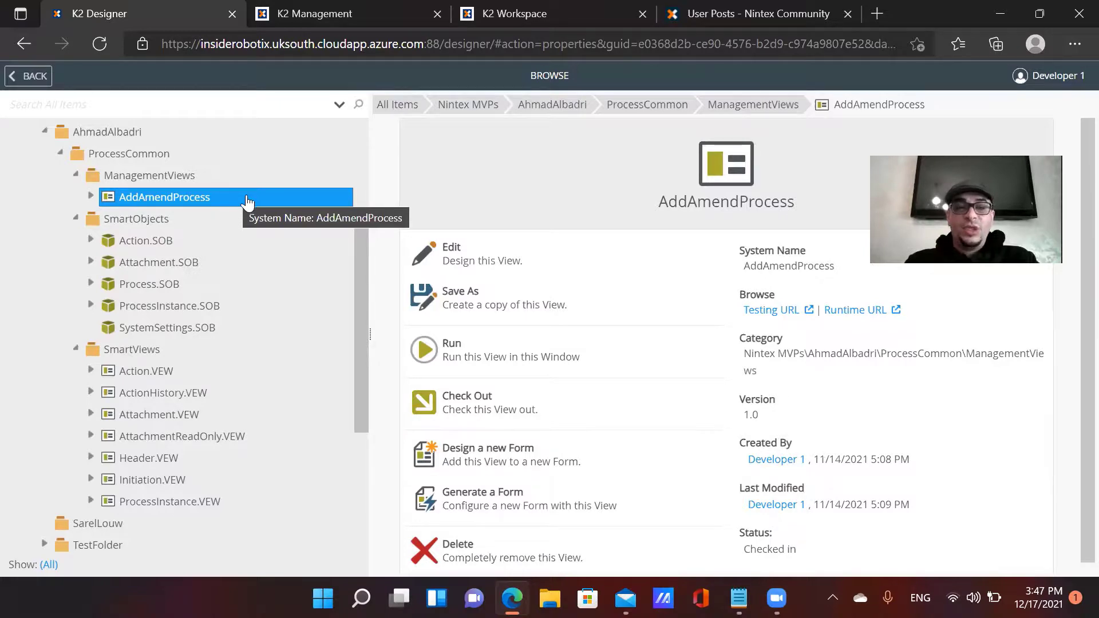
left_click(150, 288)
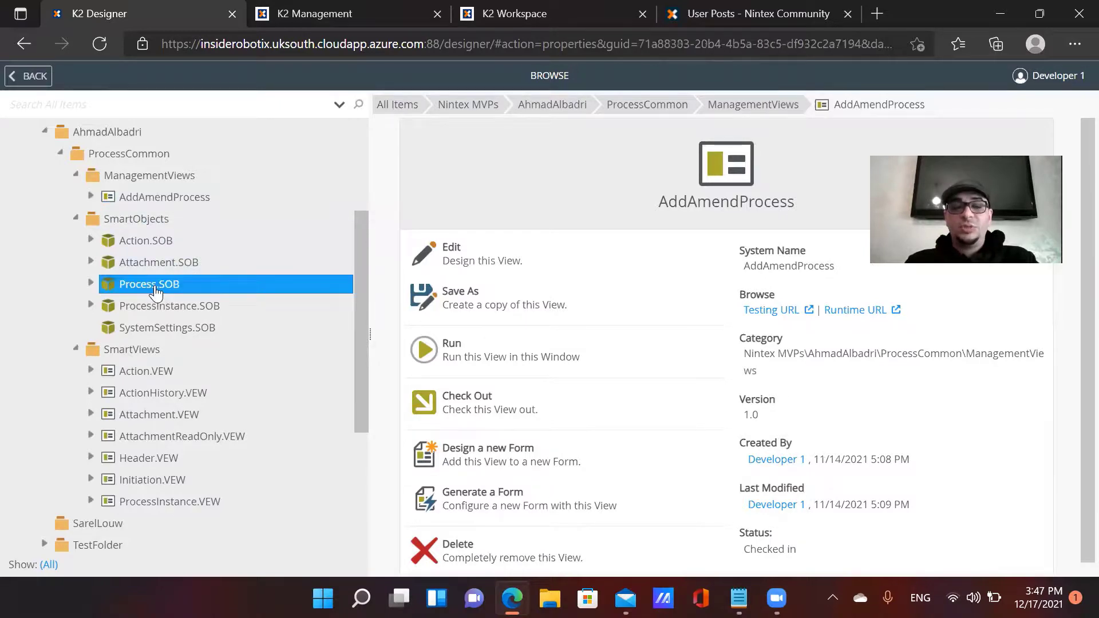
left_click(192, 202)
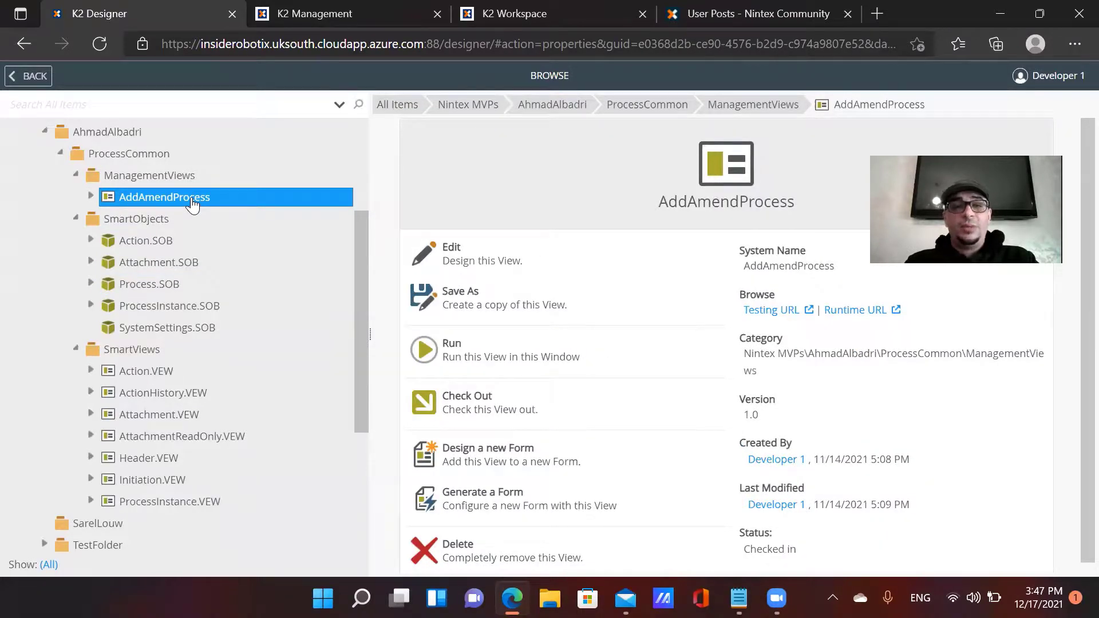
left_click(856, 310)
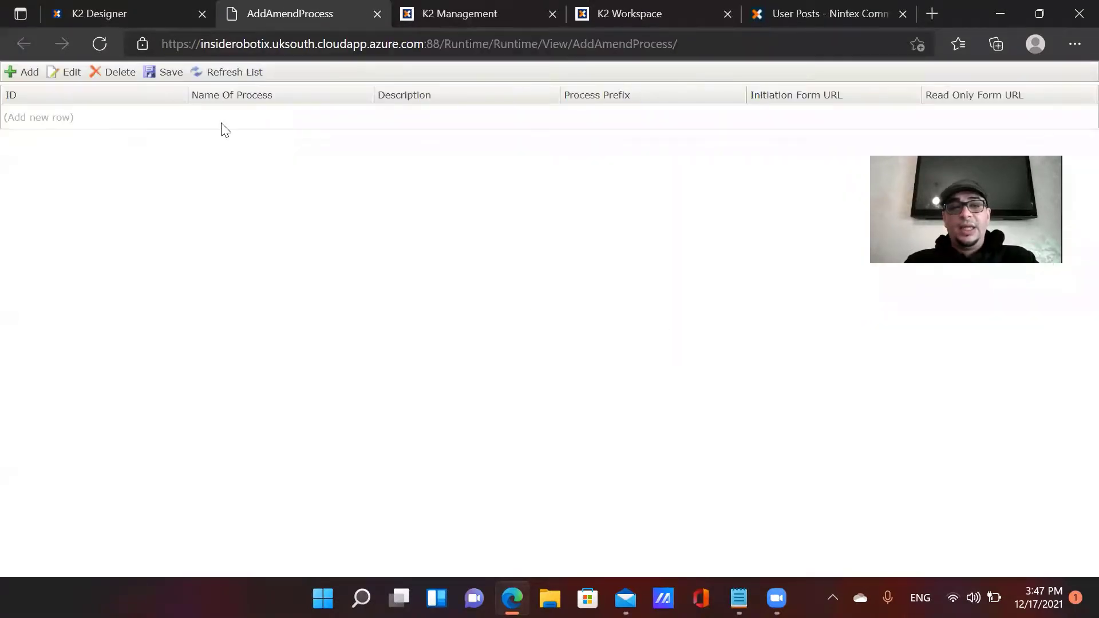
Add a new row to the process list and name the process "Requesting for renewal/new ID"
left_click(250, 120)
left_click(250, 117)
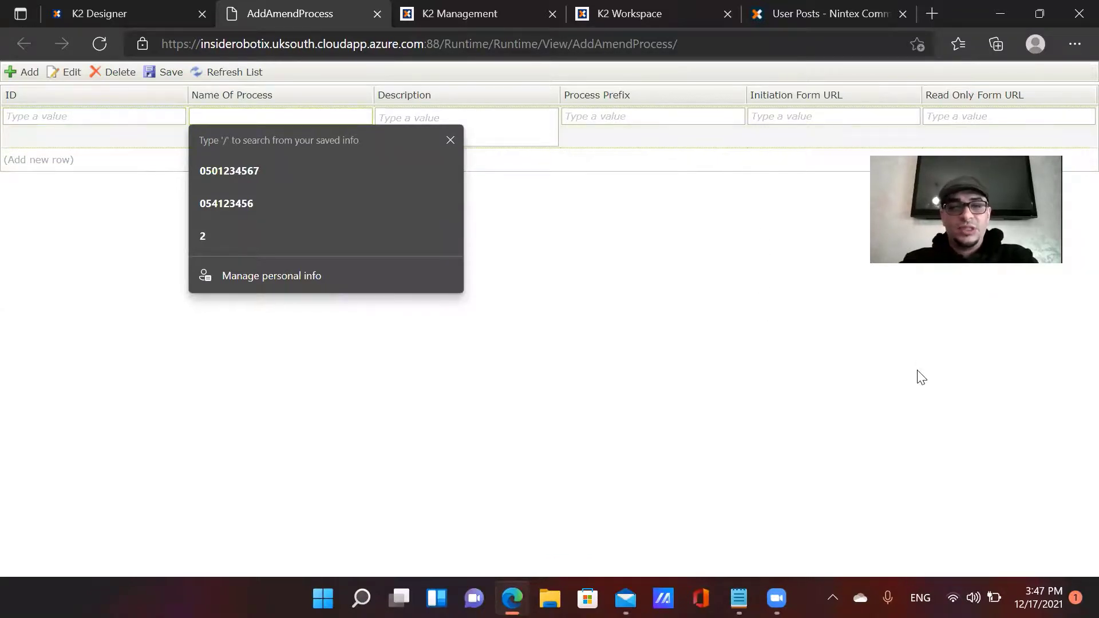
type("Reques")
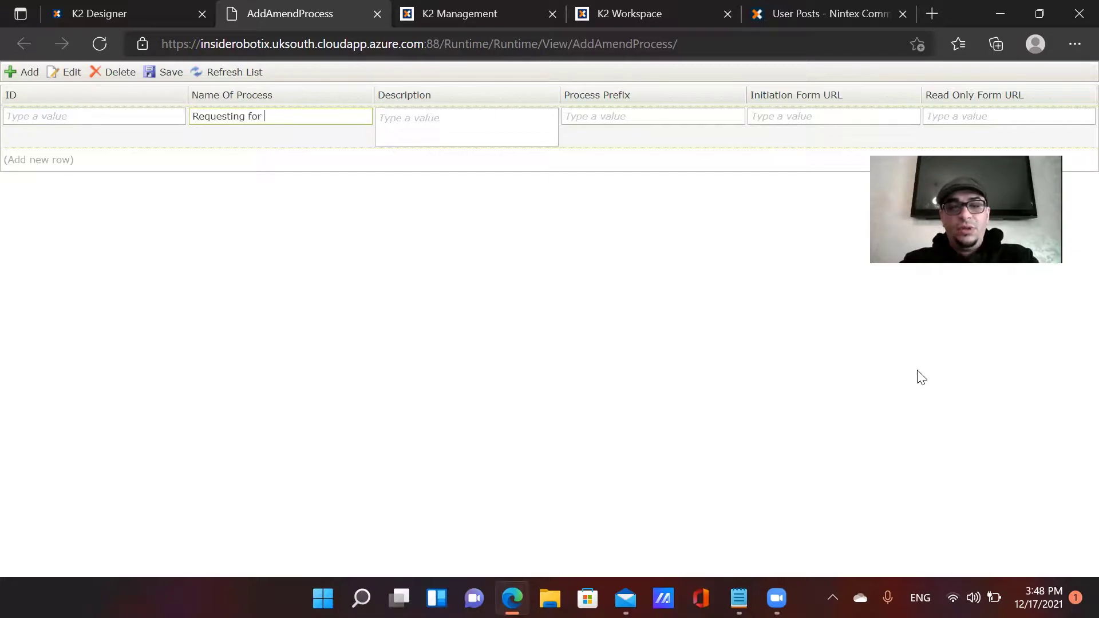
type("ting for reme")
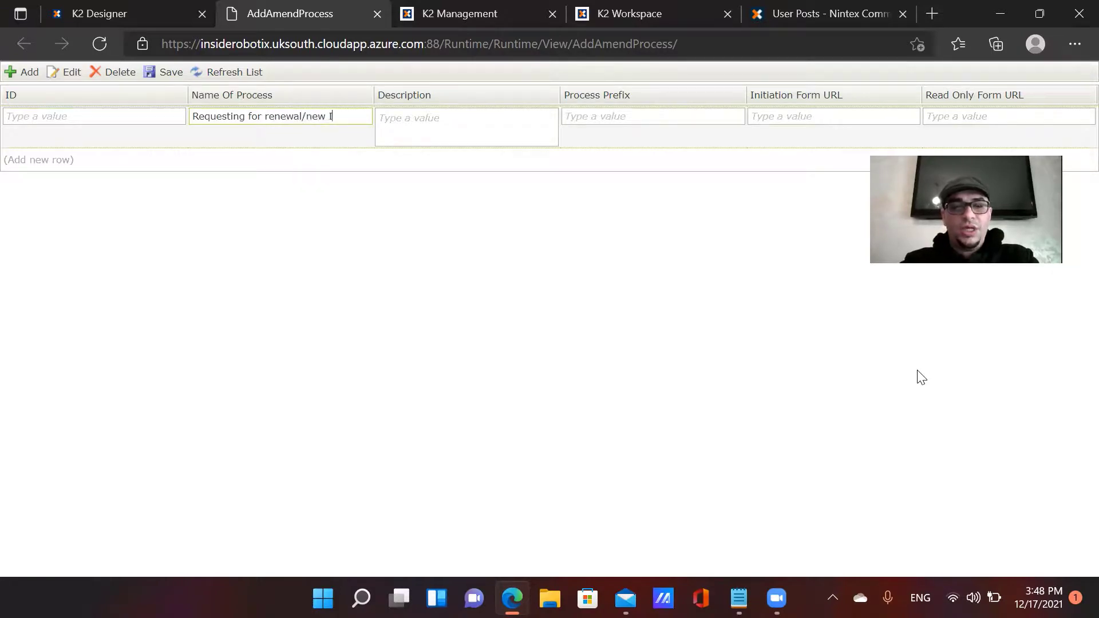
key("Tab")
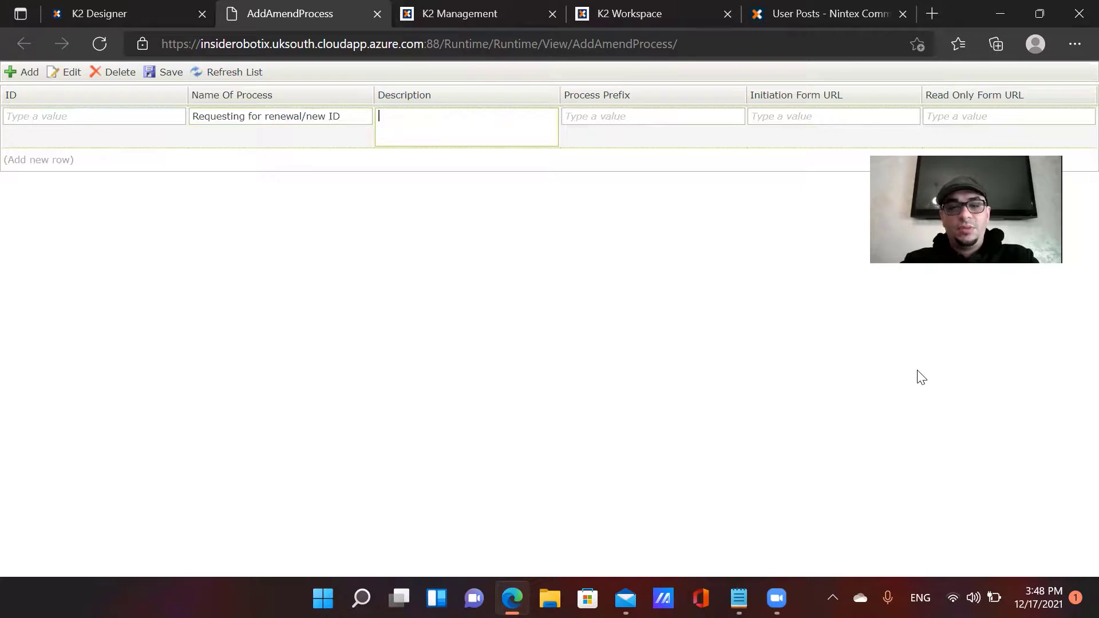
Describe the new process as "This process is to enable users to request for new or renewal of their company badges"
type("This process is to enable use")
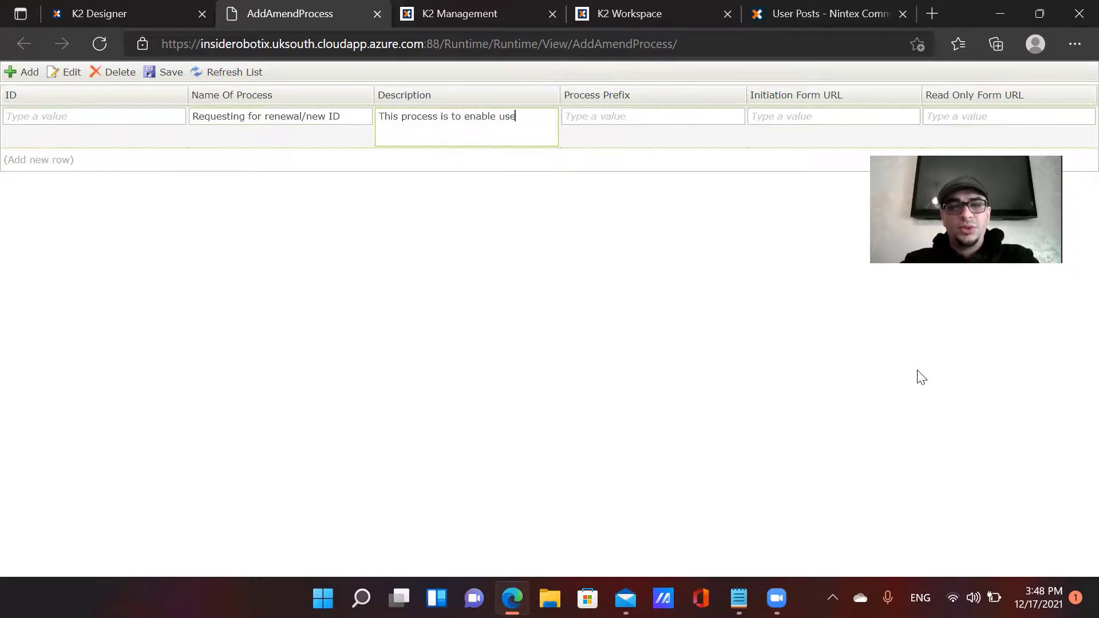
type("ques")
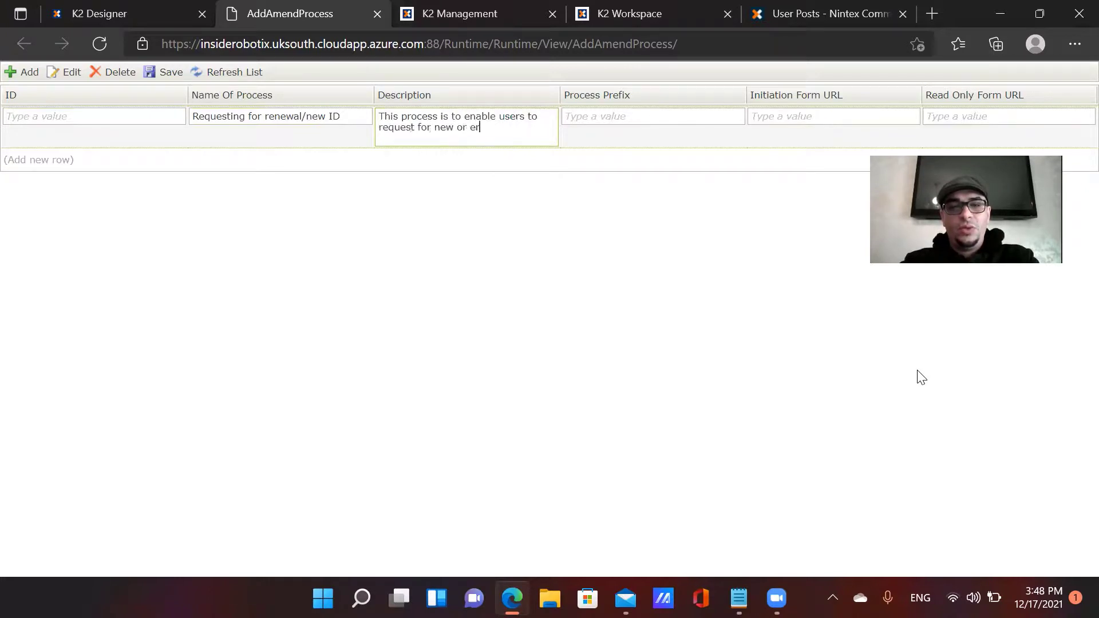
type("t for new or reneqw")
type("l of their c")
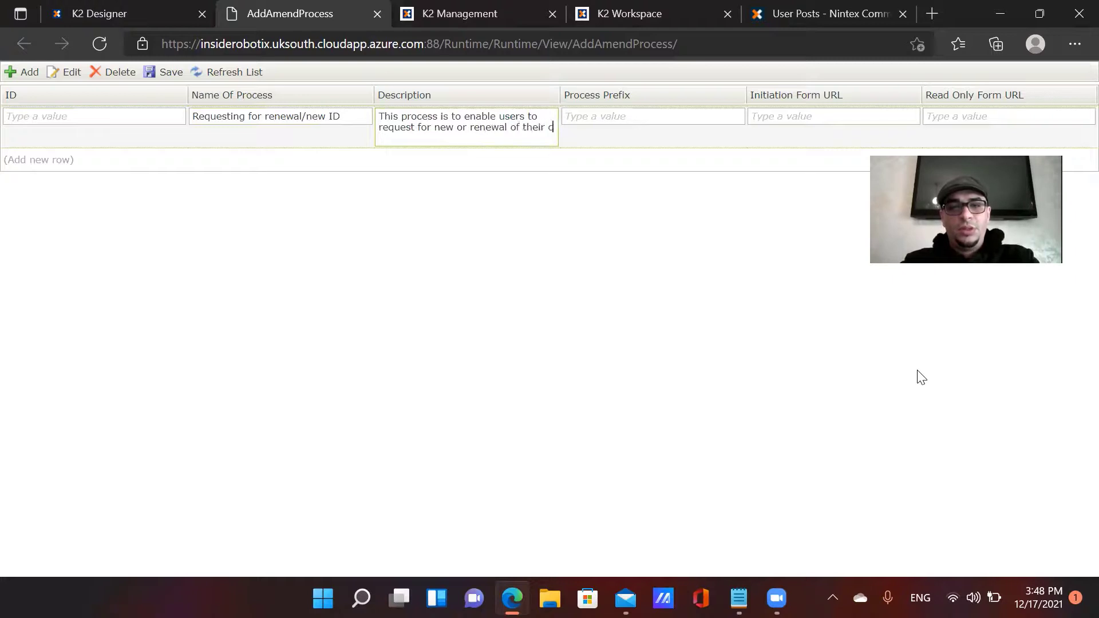
type("ompany badges")
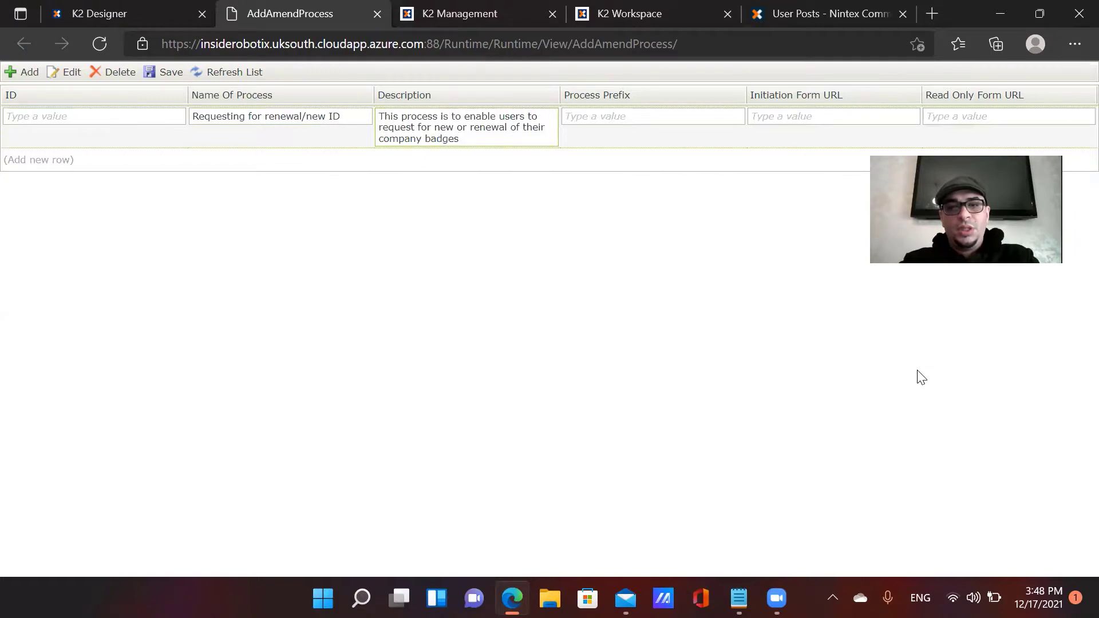
key("Tab")
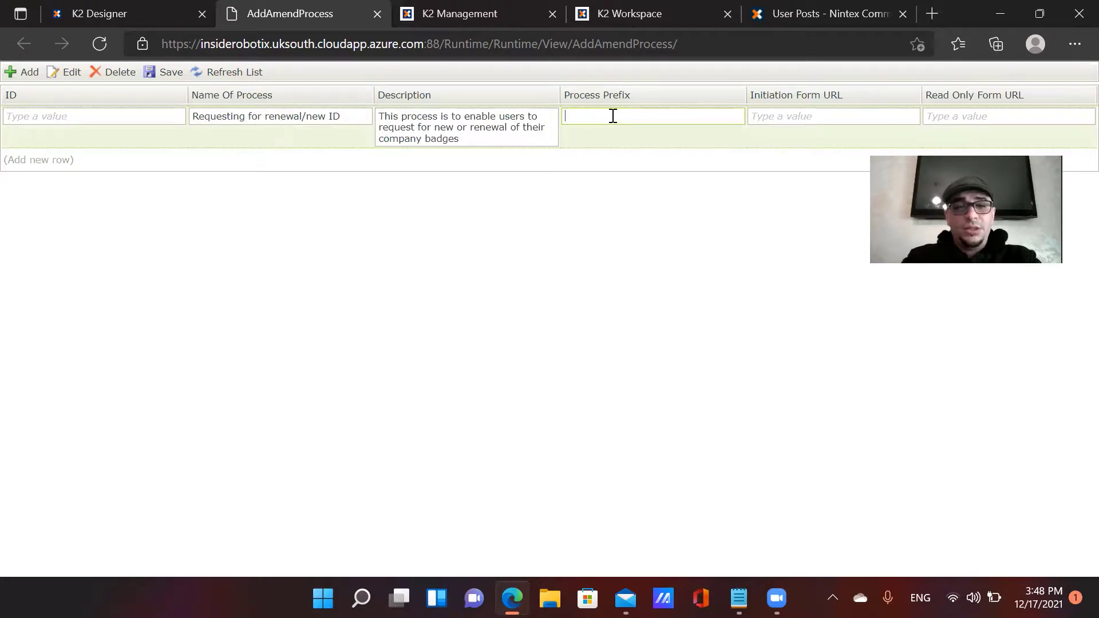
Set the process prefix to RFRNI, leave the initiation form URL empty and save the new process
type("RFRNI")
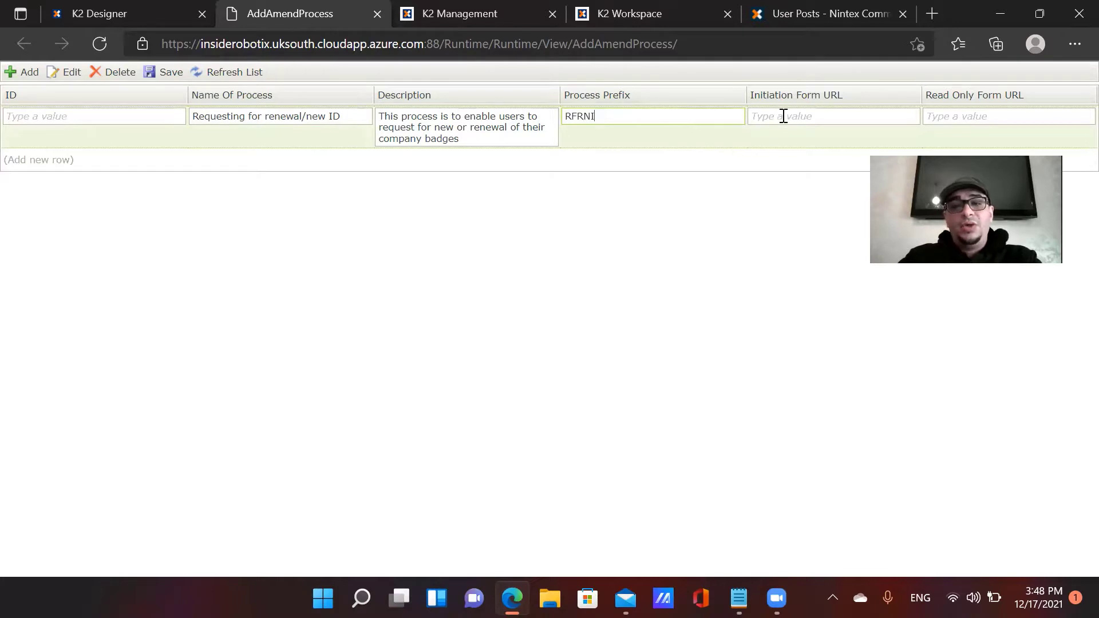
left_click(828, 113)
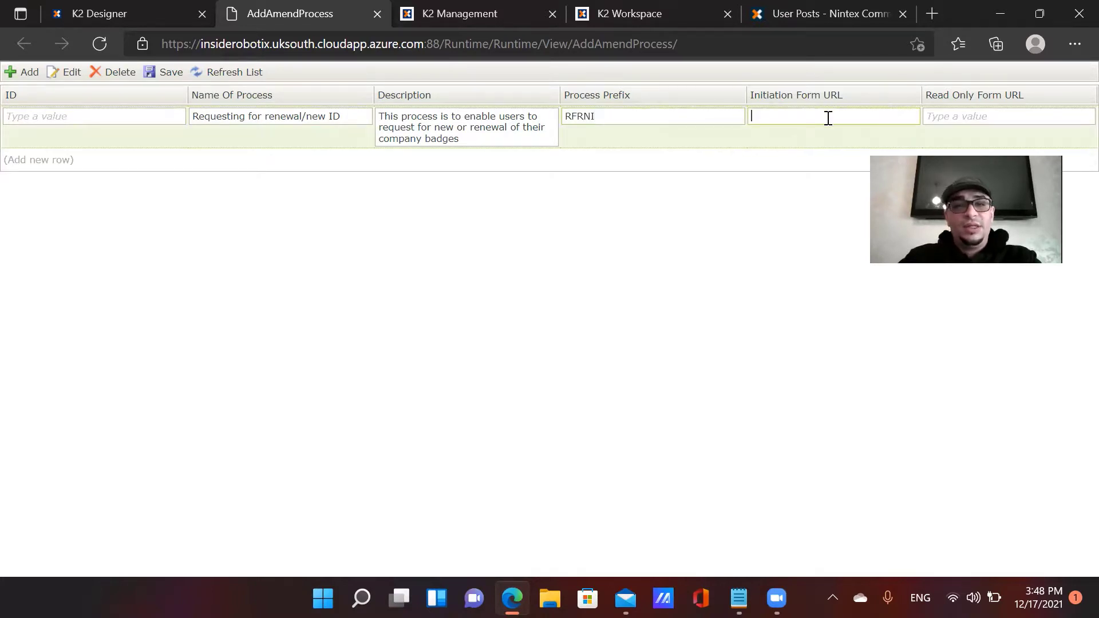
left_click(158, 77)
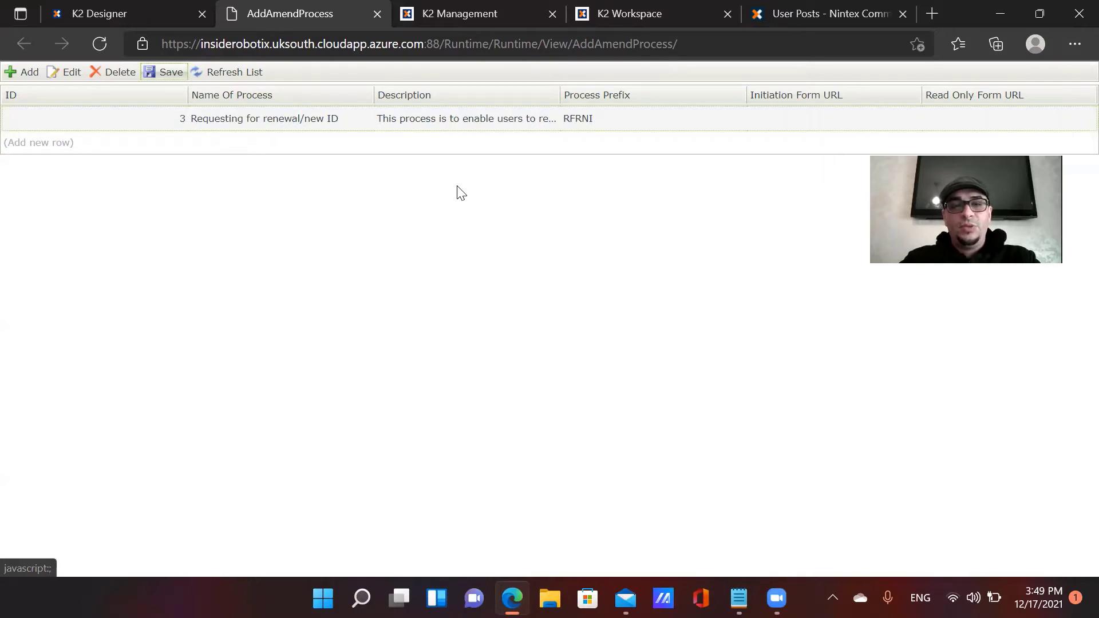
left_click(283, 123)
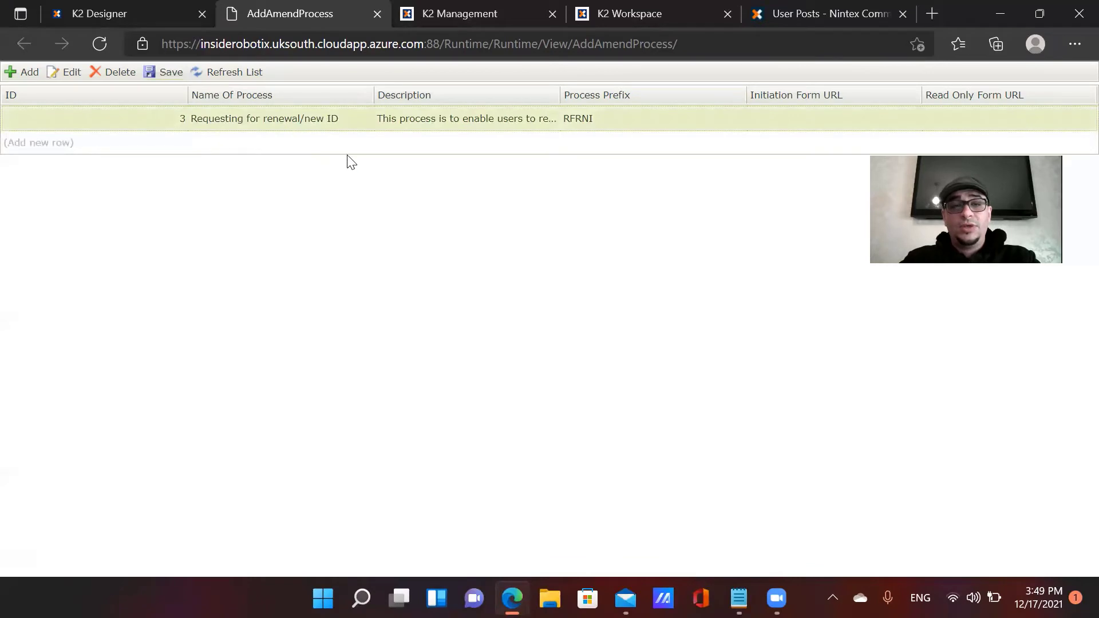